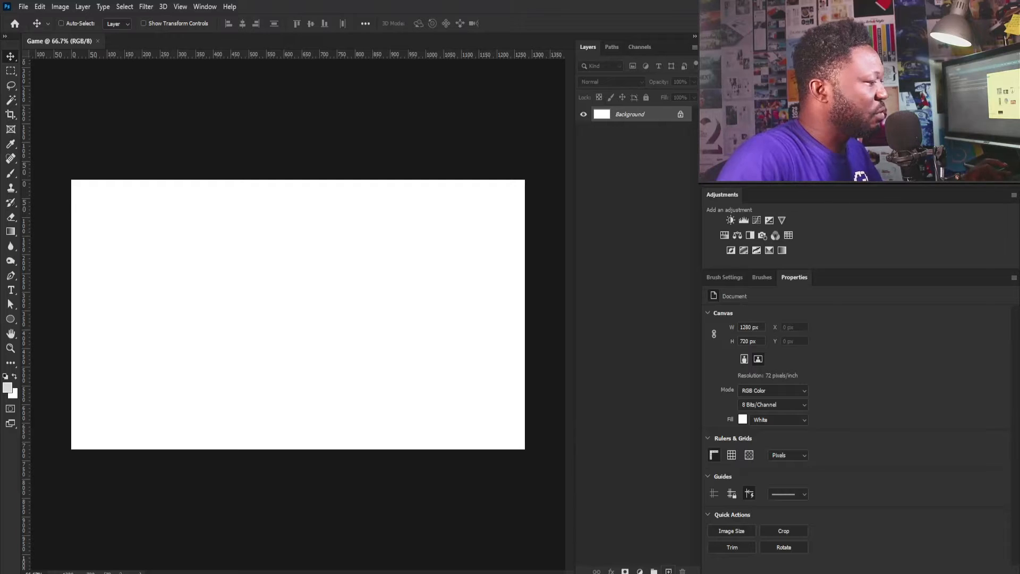
# Create a new layer named "Grey BG" above the Background layer.
pyautogui.keyDown('alt'); pyautogui.click(668, 571); pyautogui.keyUp('alt')
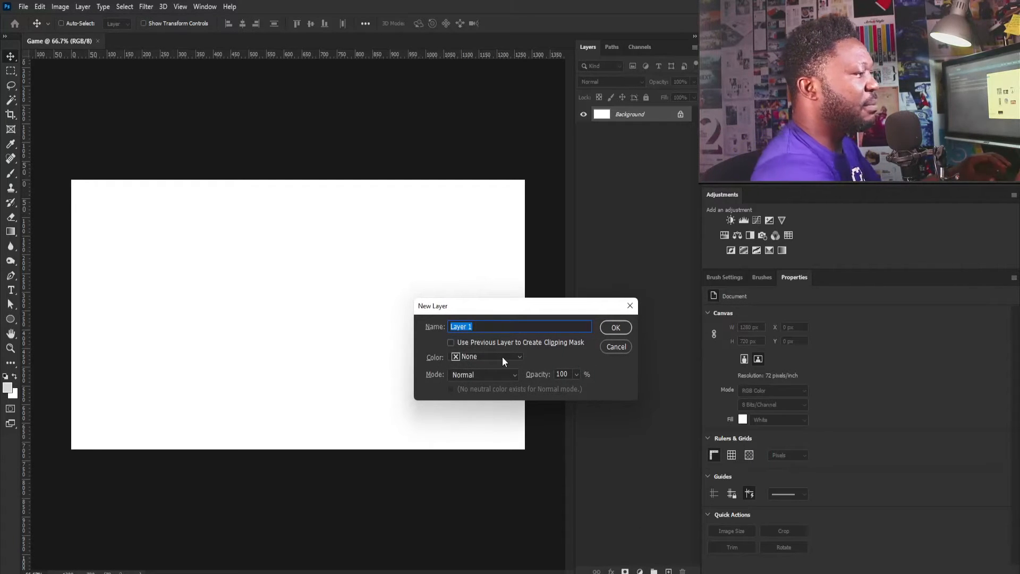
pyautogui.write('Gre')
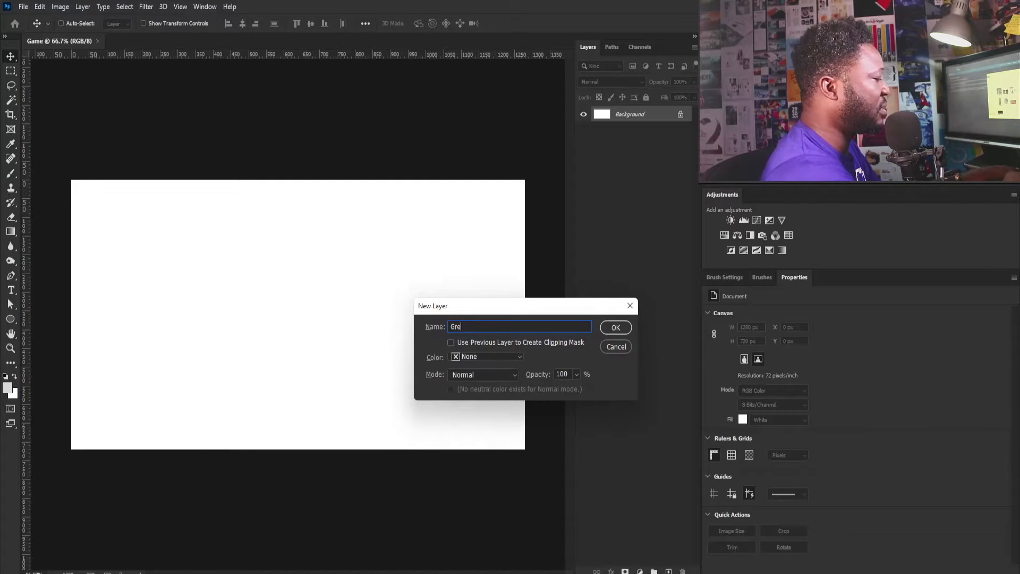
pyautogui.write('y BG')
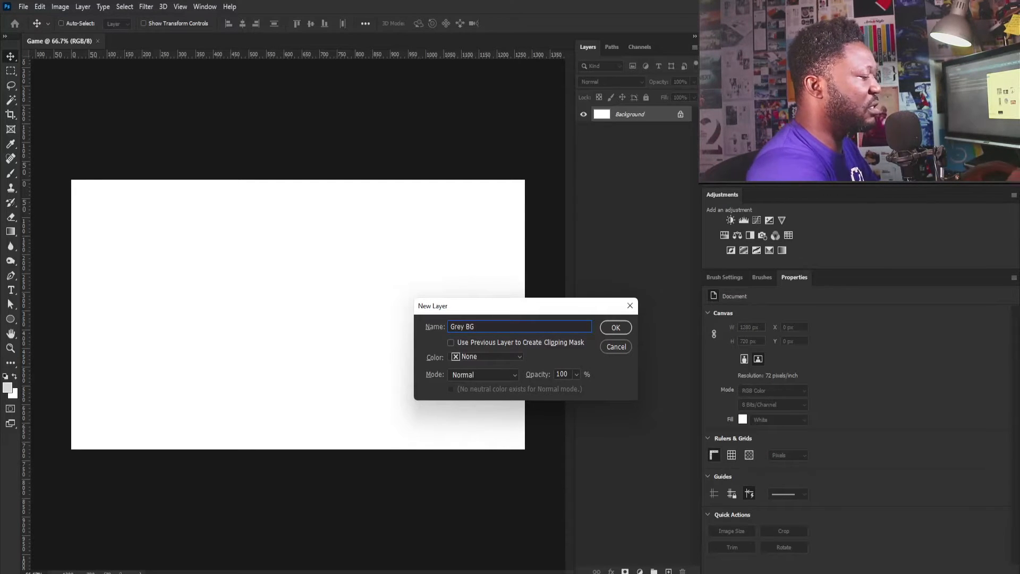
pyautogui.press('Return')
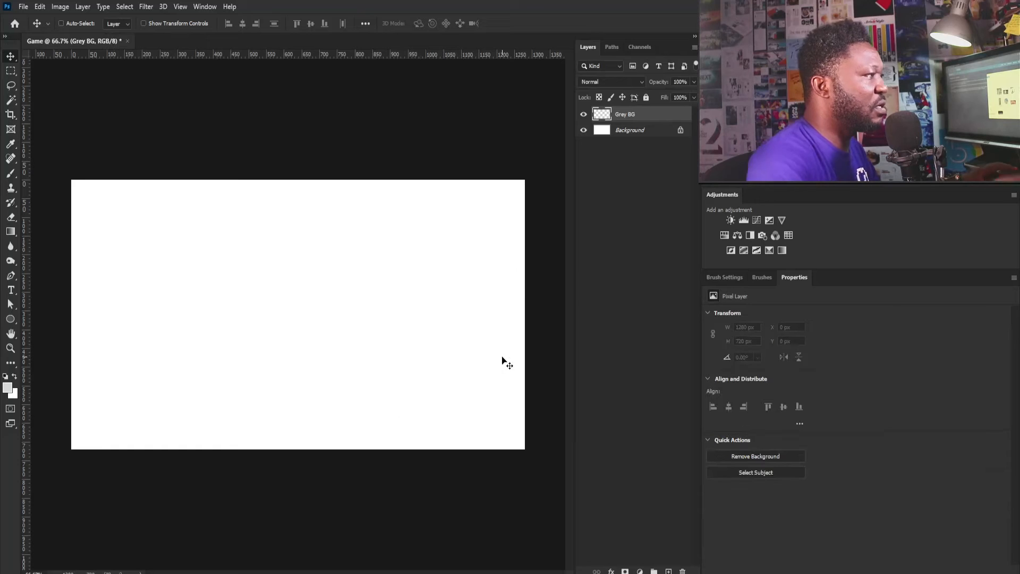
# Set the foreground color to dark grey 2f2f2f and fill the Grey BG layer with it.
pyautogui.click(8, 388)
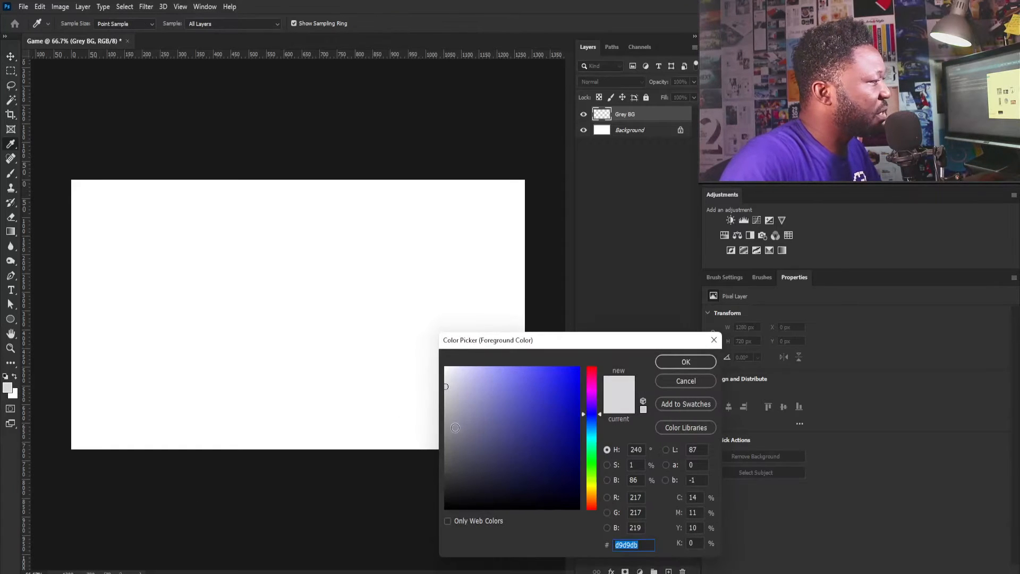
pyautogui.write('2e2e2e')
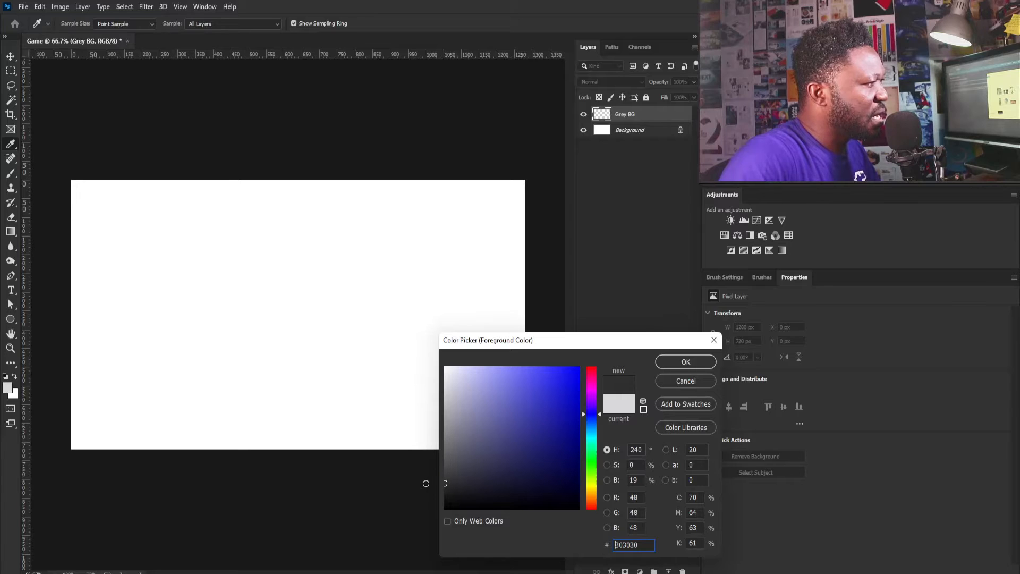
pyautogui.moveTo(426, 483); pyautogui.dragTo(426, 484)
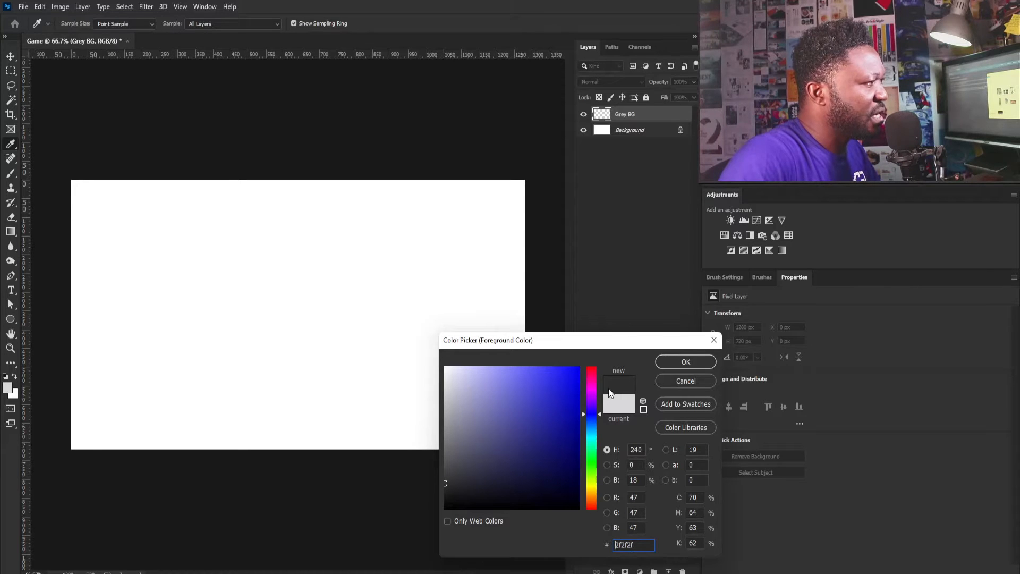
pyautogui.click(665, 361)
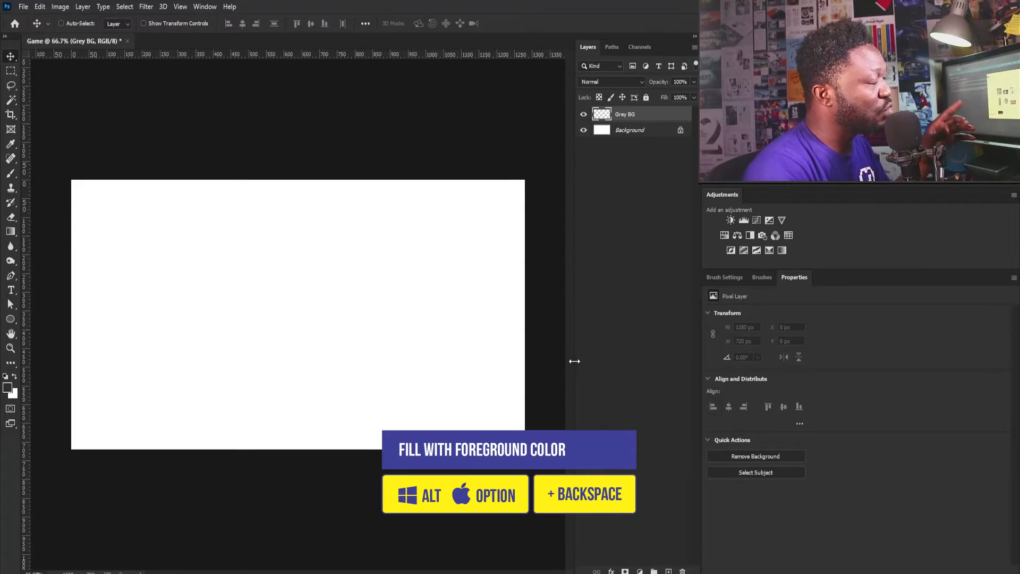
pyautogui.hotkey('alt', 'BackSpace')
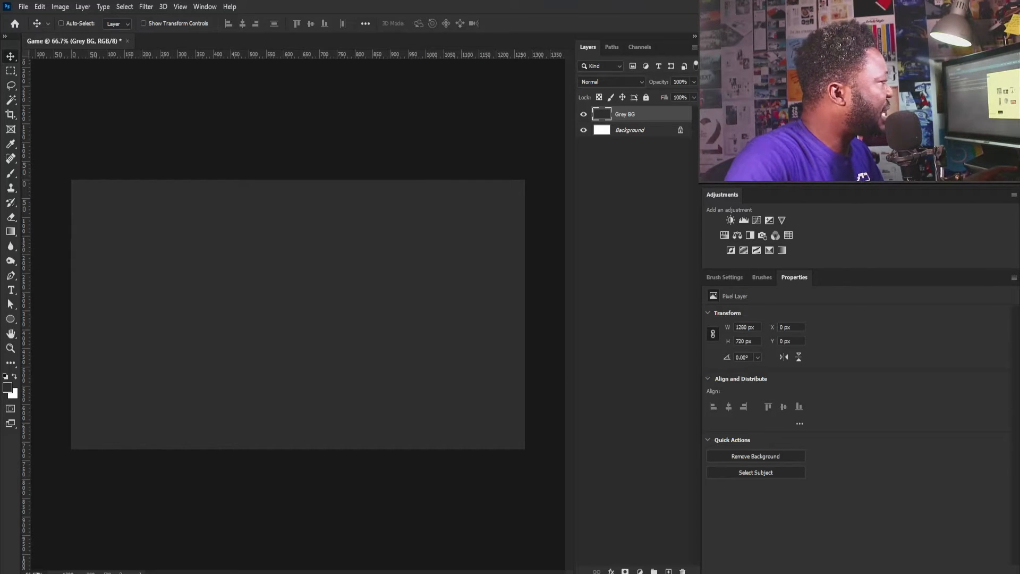
# Place Smoke.jpg at about 1048 px wide in the canvas's lower-right corner and set its blend mode to Screen.
pyautogui.moveTo(190, 444); pyautogui.dragTo(370, 328)
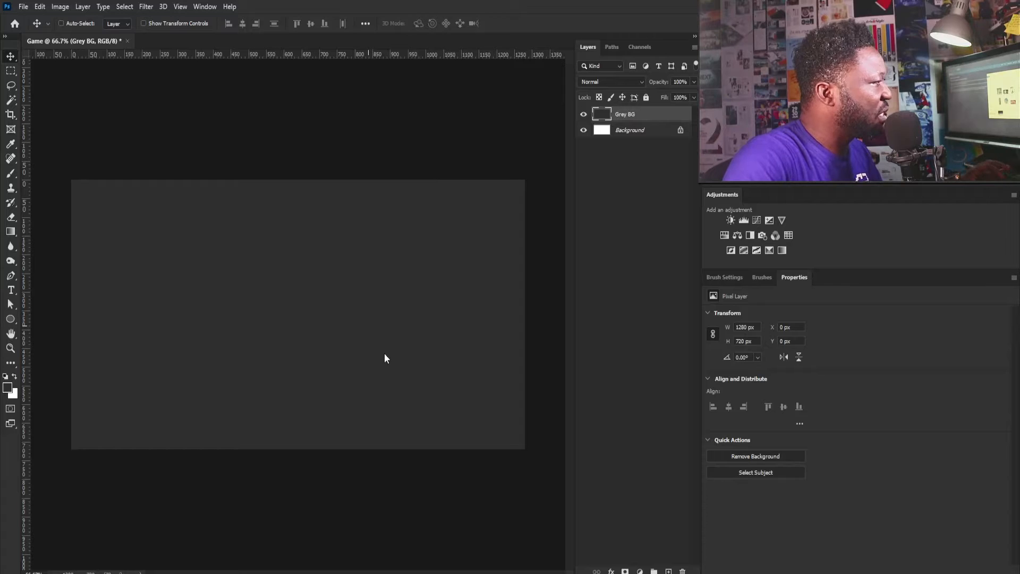
pyautogui.moveTo(322, 299); pyautogui.dragTo(491, 219)
pyautogui.moveTo(349, 320); pyautogui.dragTo(402, 348)
pyautogui.press('Return')
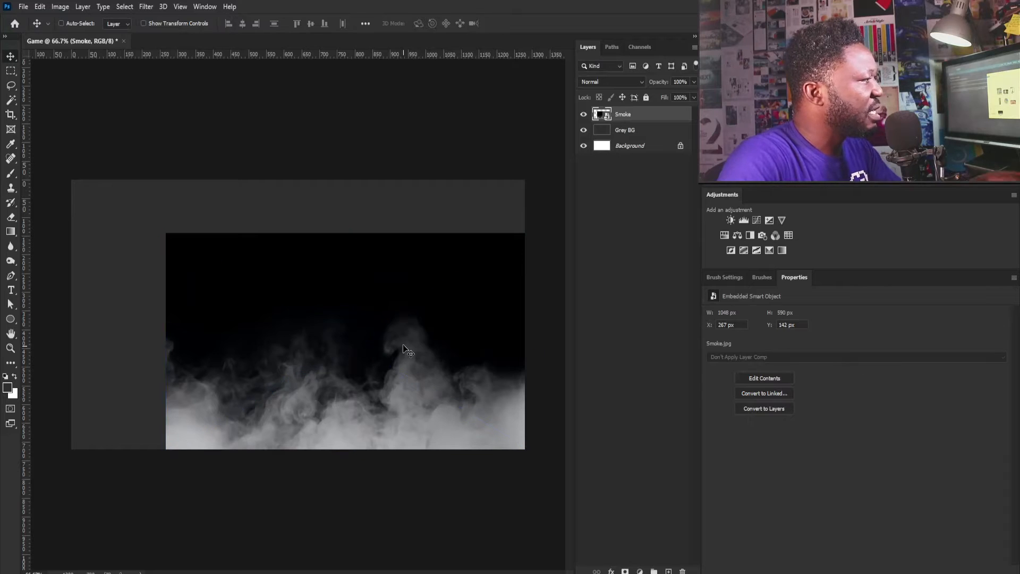
pyautogui.click(600, 83)
pyautogui.click(598, 177)
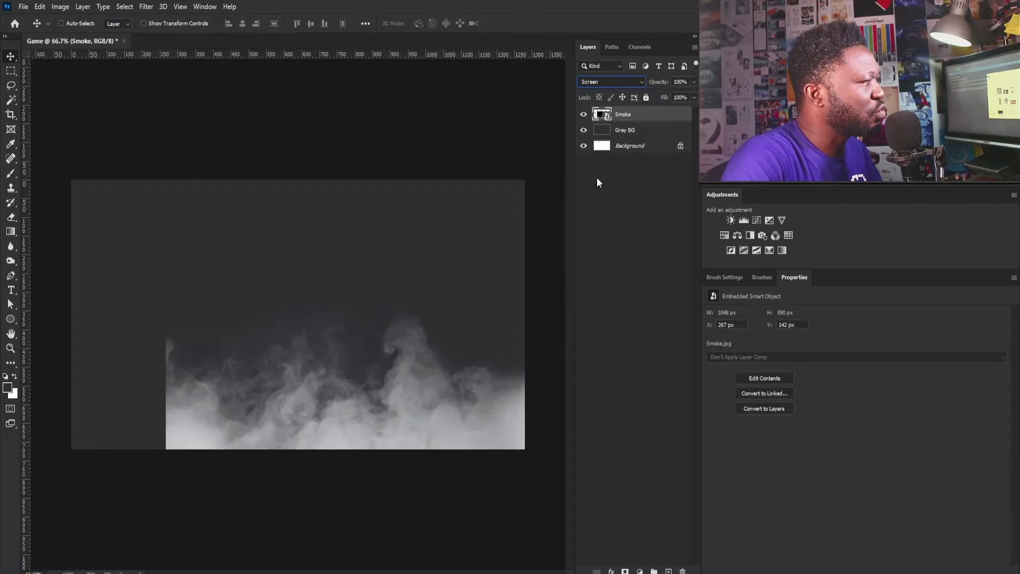
# Duplicate the Smoke layer, flip the copy horizontally and move it left so it meets the original smoke's left edge.
pyautogui.moveTo(632, 121); pyautogui.dragTo(668, 571)
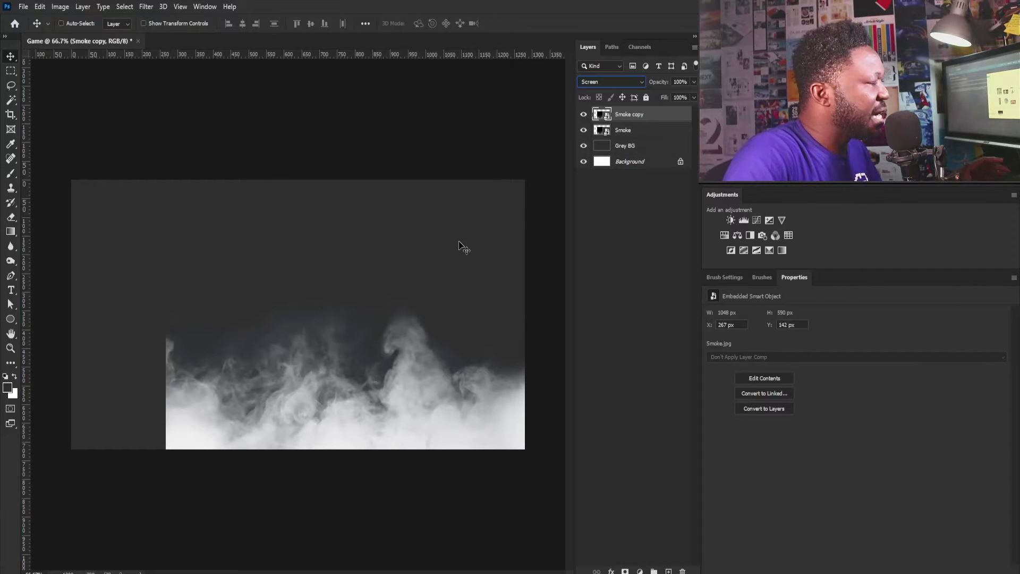
pyautogui.hotkey('ctrl', 't')
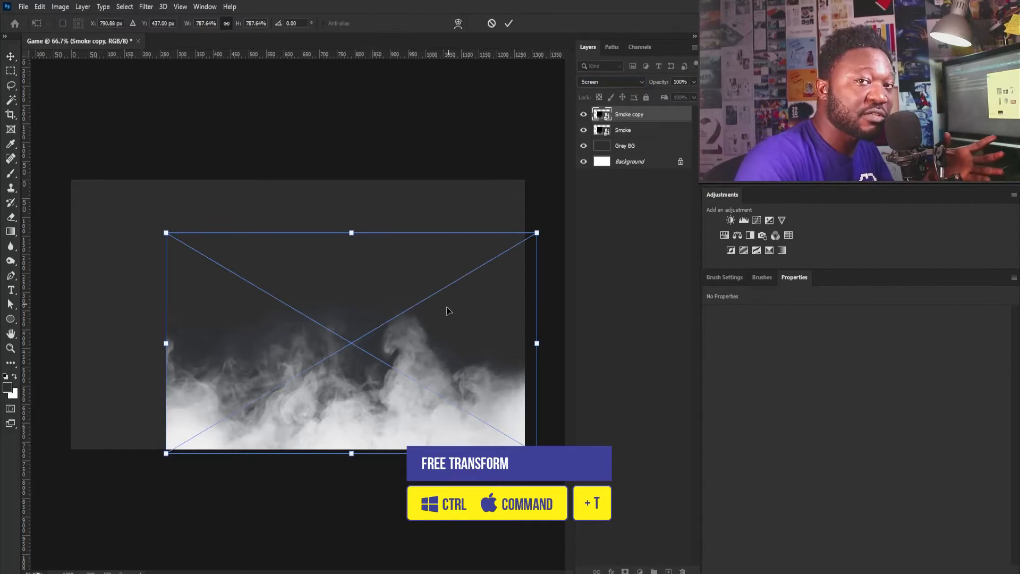
pyautogui.rightClick(424, 304)
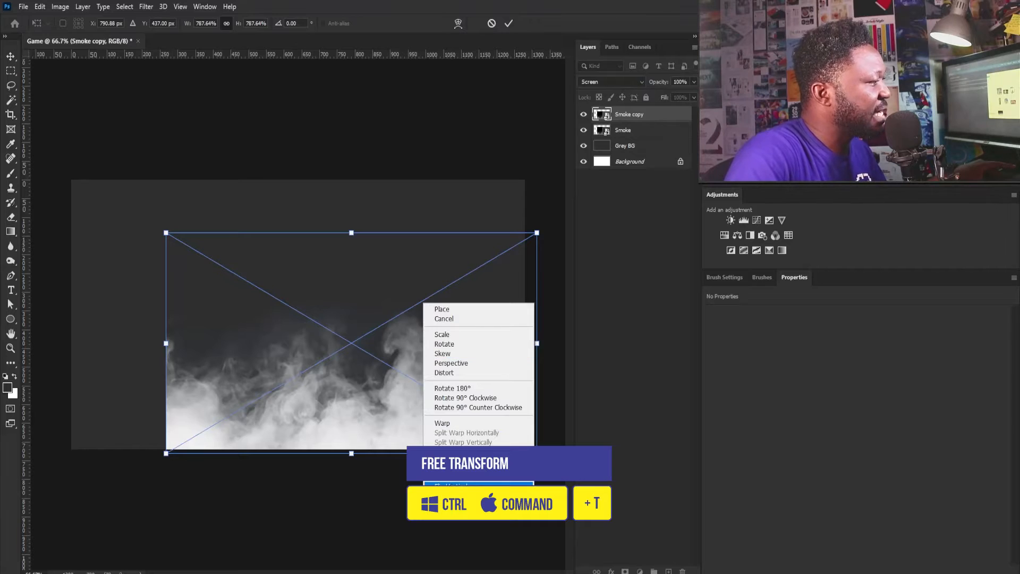
pyautogui.click(452, 486)
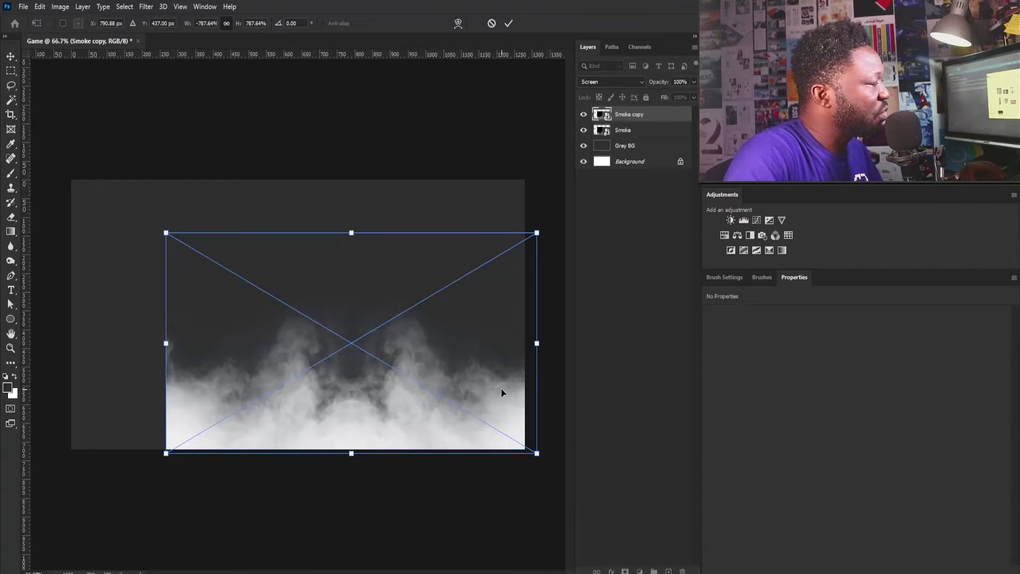
pyautogui.moveTo(502, 388); pyautogui.dragTo(135, 378)
pyautogui.press('Return')
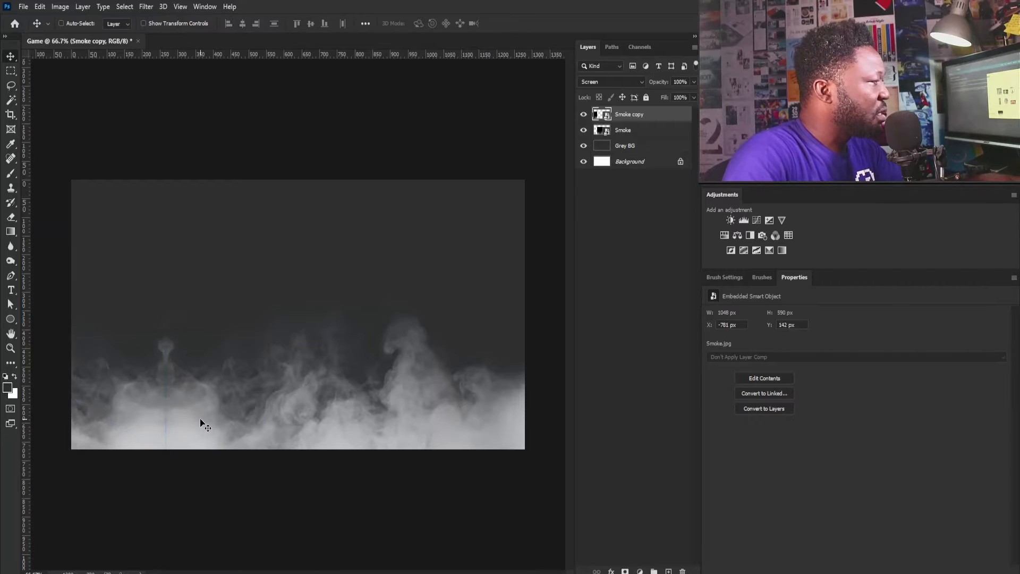
# Duplicate the Smoke and Smoke copy layers together to thicken the smoke across the canvas.
pyautogui.hotkey('ctrl', '0')
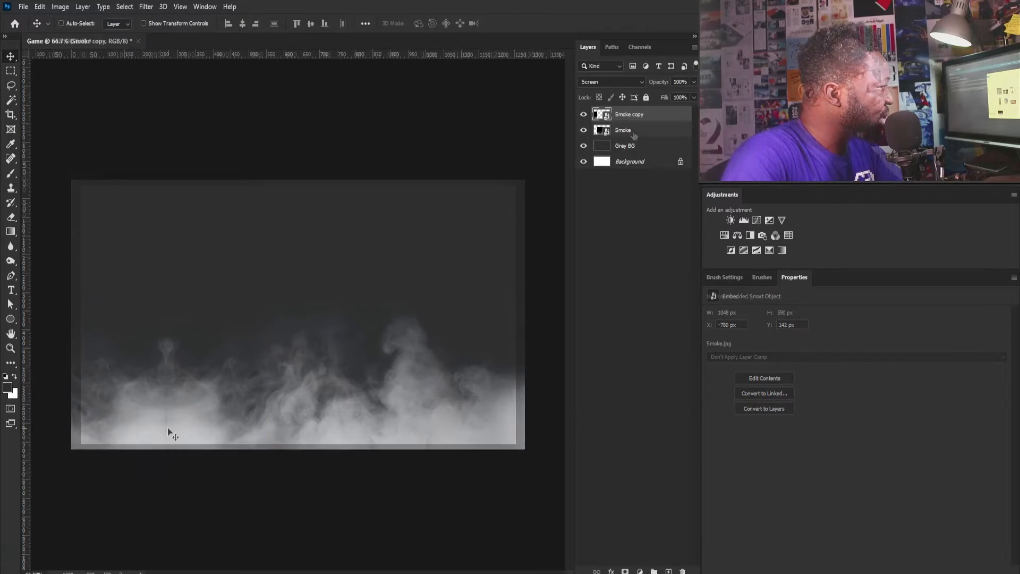
pyautogui.keyDown('shift'); pyautogui.click(633, 132); pyautogui.keyUp('shift')
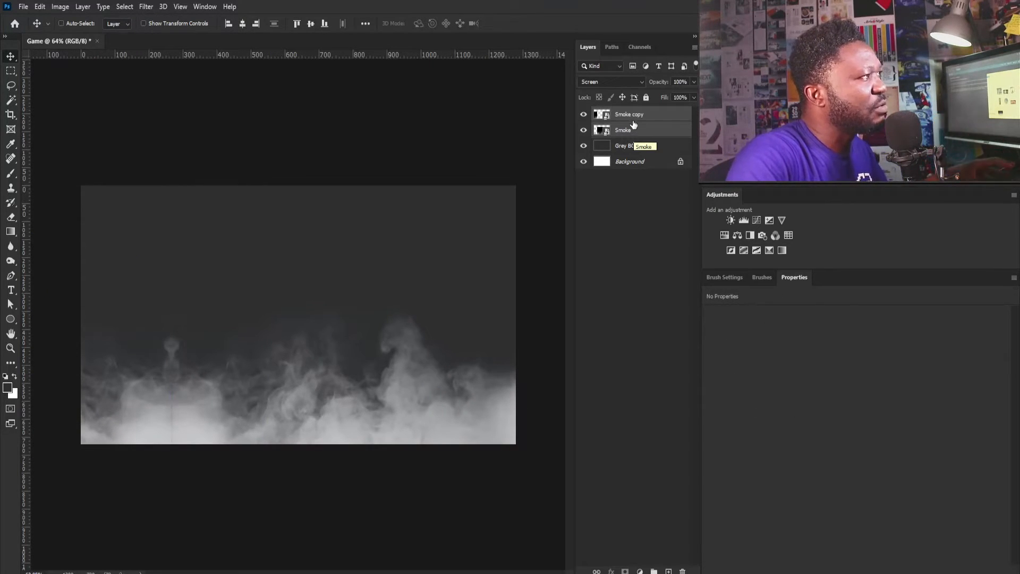
pyautogui.moveTo(634, 133); pyautogui.dragTo(668, 570)
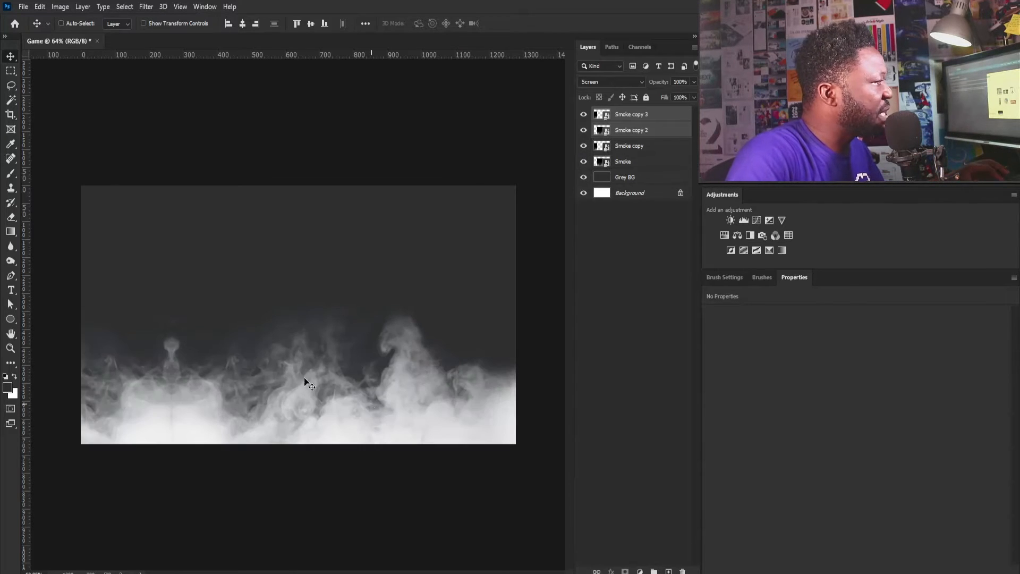
# Create a new layer named "Smoke" above the Smoke copy 3 layer.
pyautogui.moveTo(151, 360); pyautogui.dragTo(182, 391)
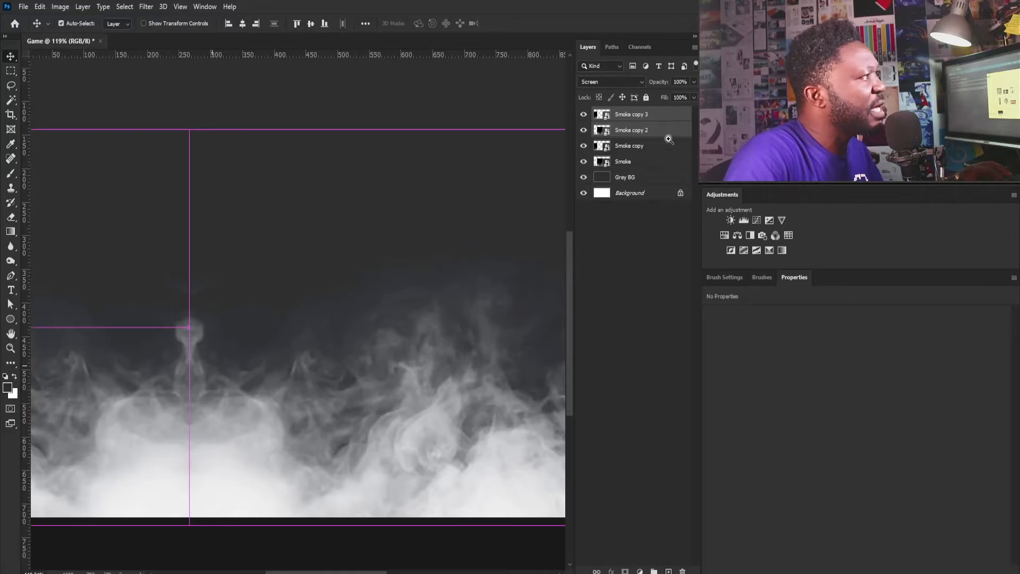
pyautogui.hotkey('ctrl', ';')
pyautogui.click(642, 116)
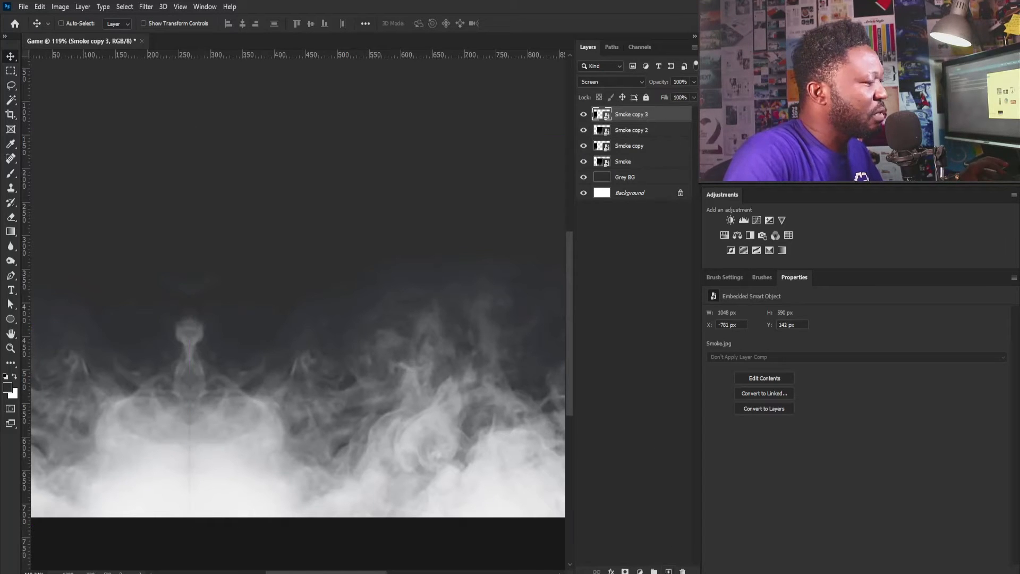
pyautogui.hotkey('ctrl', 'shift', 'n')
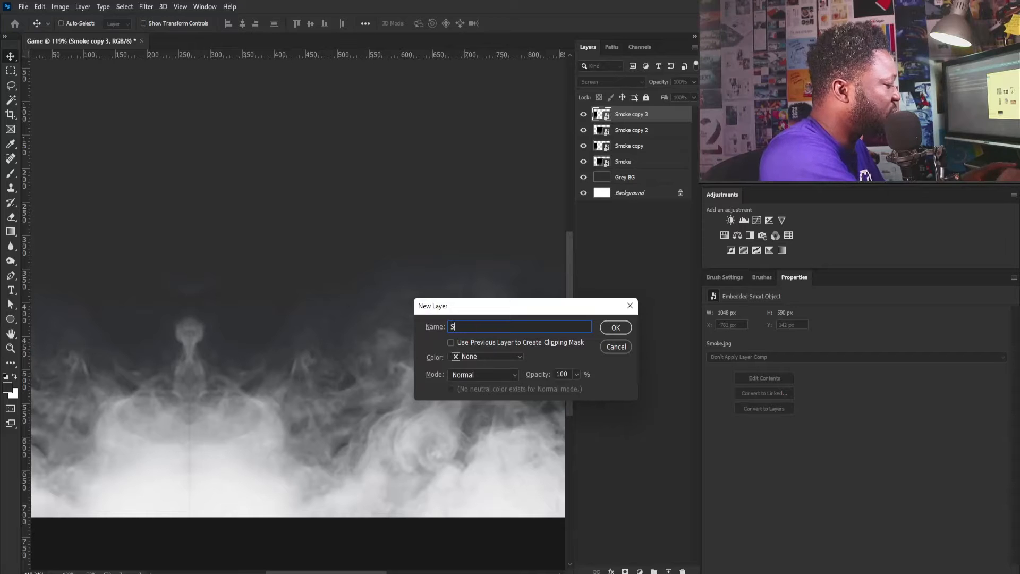
pyautogui.press('Return')
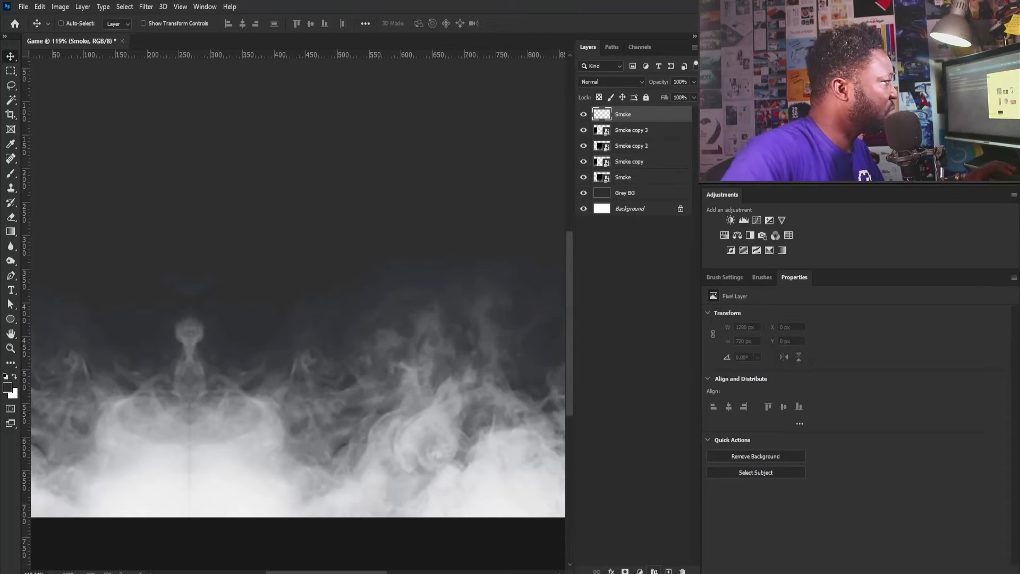
# Switch to the Brush tool and choose the soft round tip with 0% hardness.
pyautogui.press('b')
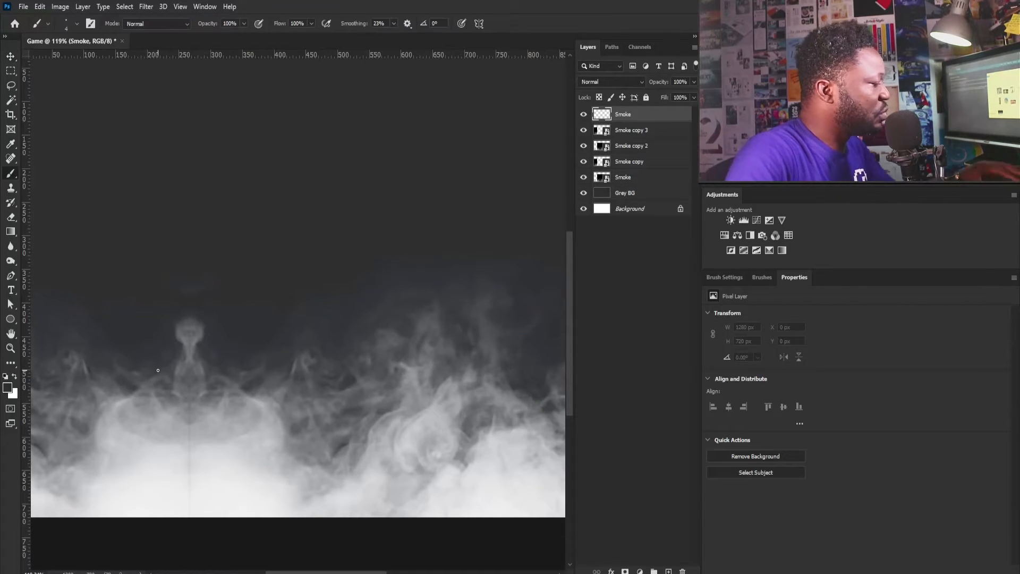
pyautogui.press(']')
pyautogui.press(']')
pyautogui.press(']')
pyautogui.press(']')
pyautogui.press(']')
pyautogui.press(']')
pyautogui.press(']')
pyautogui.press(']')
pyautogui.press(']')
pyautogui.press(']')
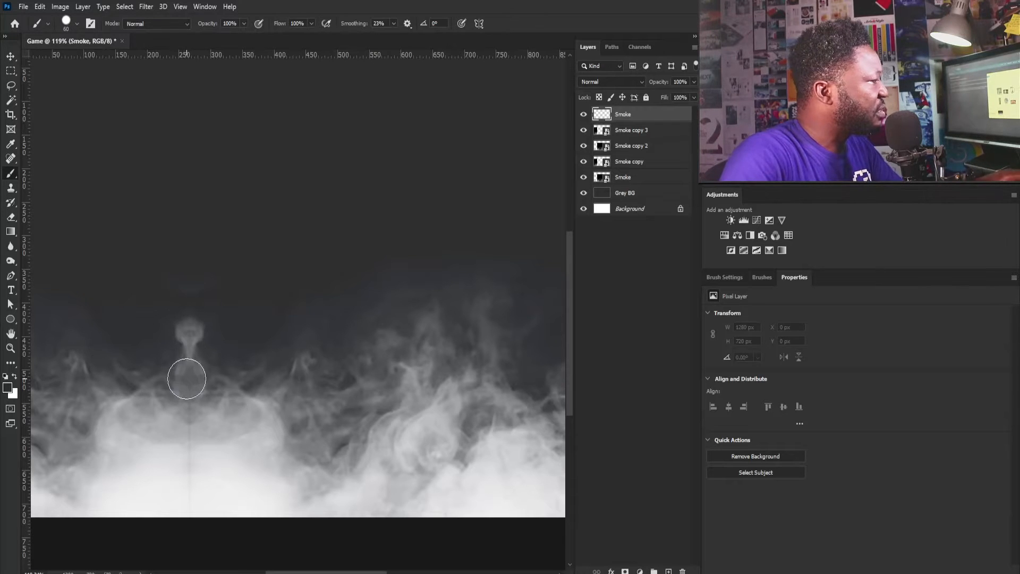
pyautogui.click(725, 280)
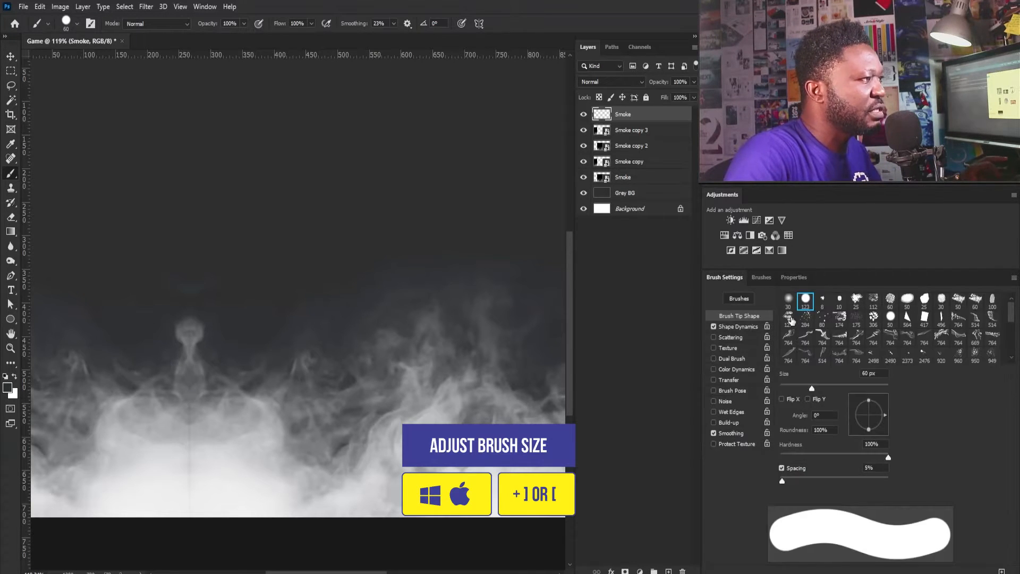
pyautogui.click(788, 302)
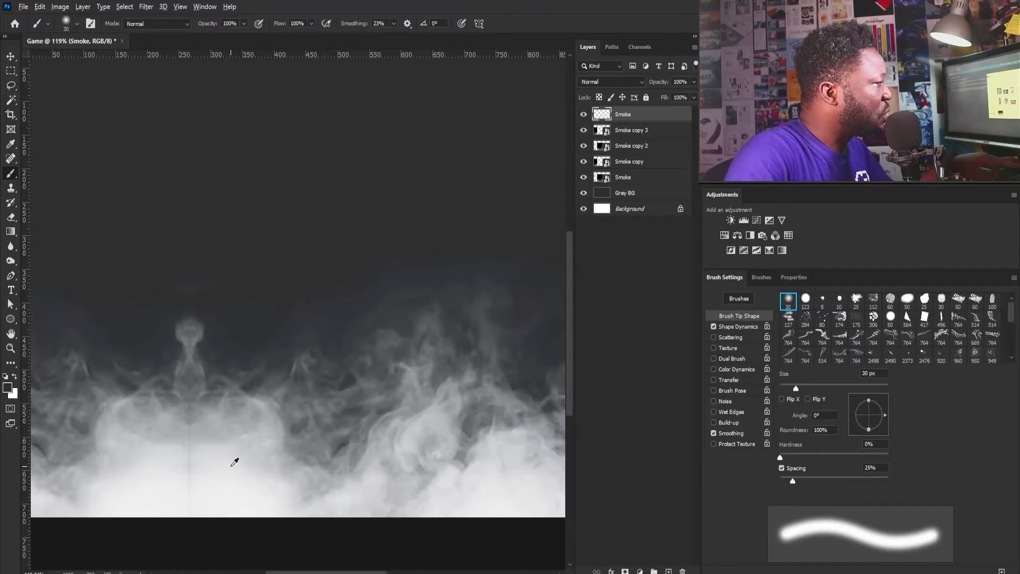
# Enlarge the soft brush to 80 px and paint near-white over the vertical seam where the smoke images meet.
pyautogui.press('x')
pyautogui.press(']')
pyautogui.press(']')
pyautogui.press(']')
pyautogui.press(']')
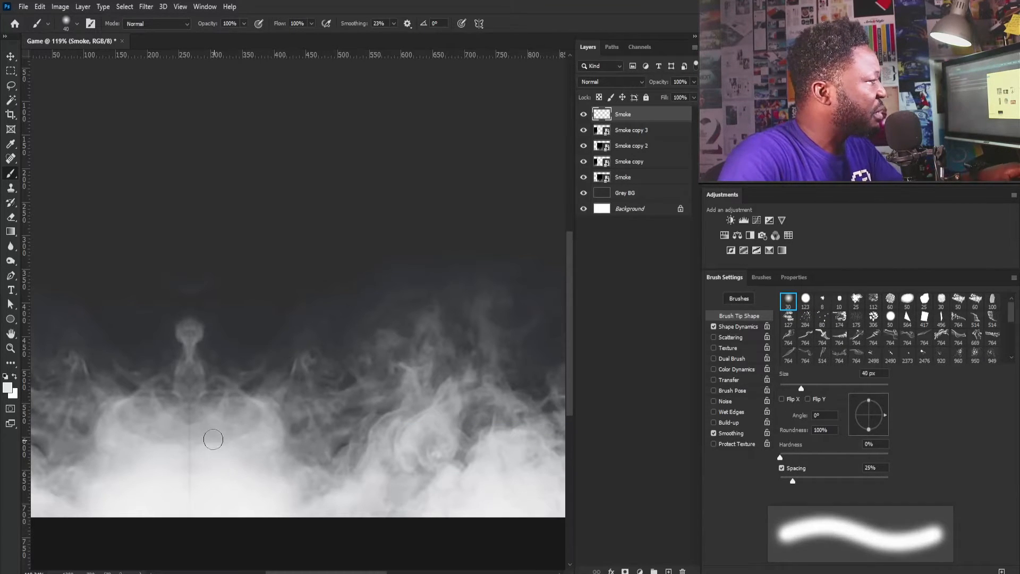
pyautogui.press(']')
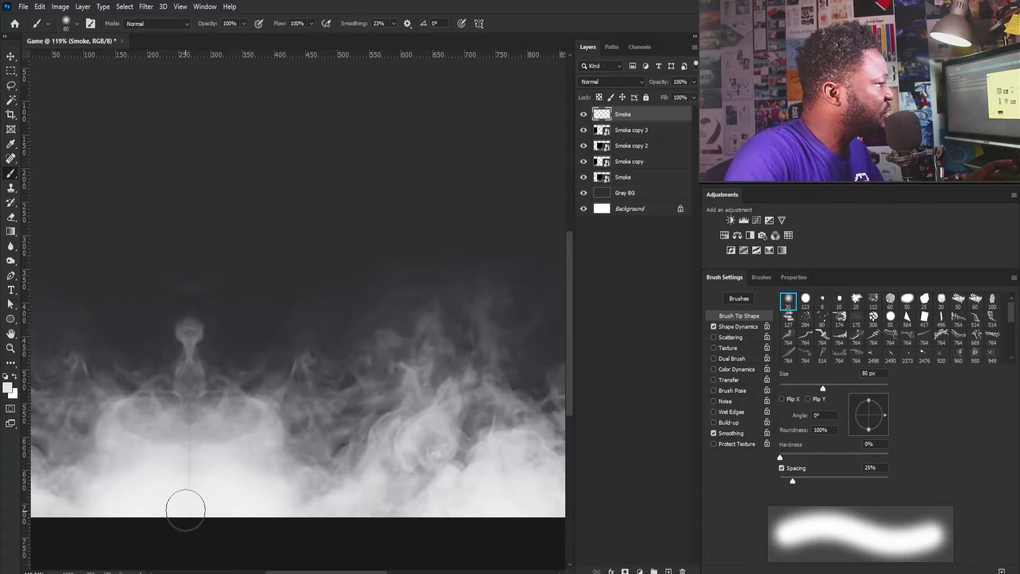
pyautogui.moveTo(190, 455); pyautogui.dragTo(191, 398)
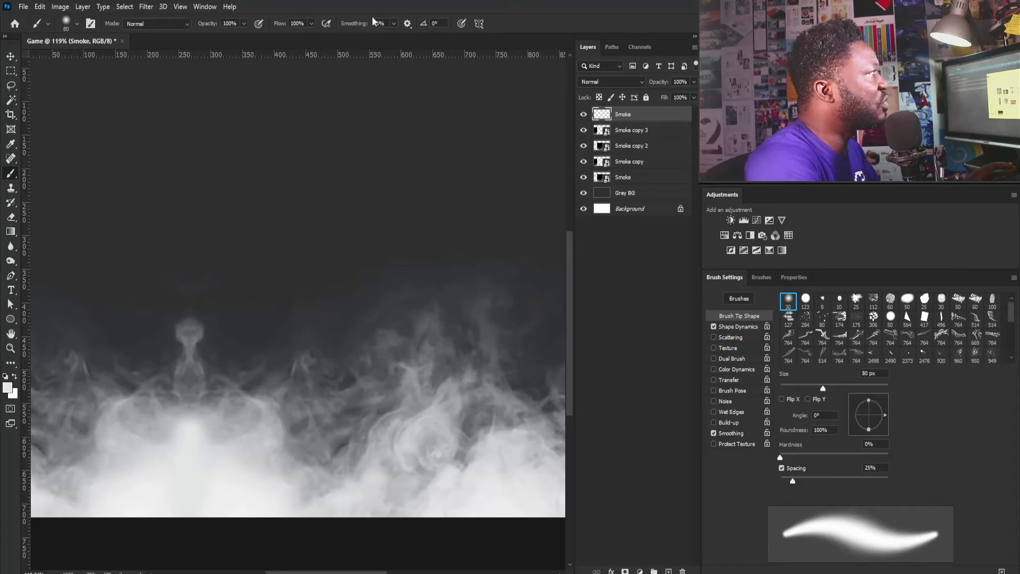
# Lower the brush flow to 16% and set its smoothing to 0%.
pyautogui.click(311, 23)
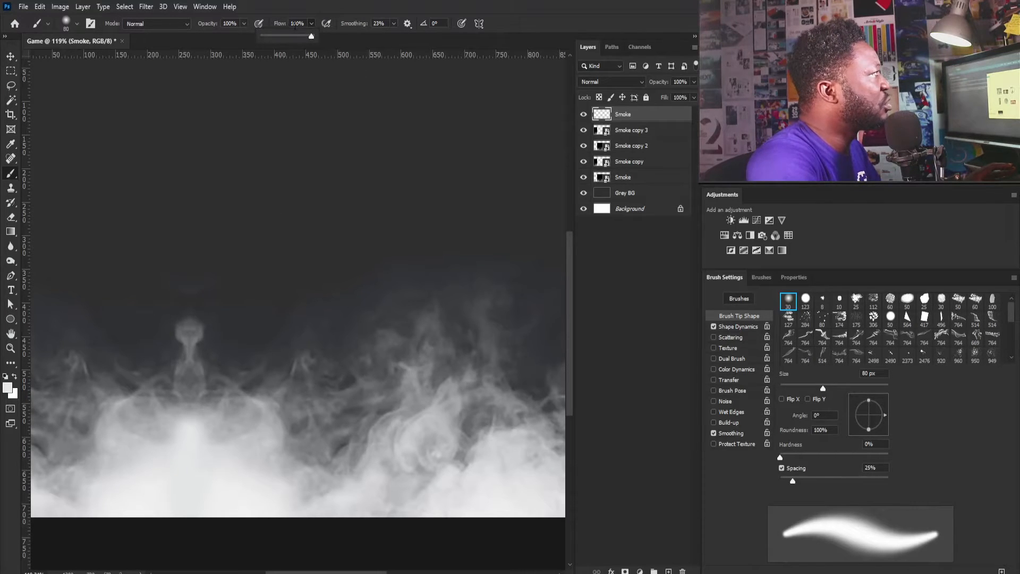
pyautogui.click(311, 24)
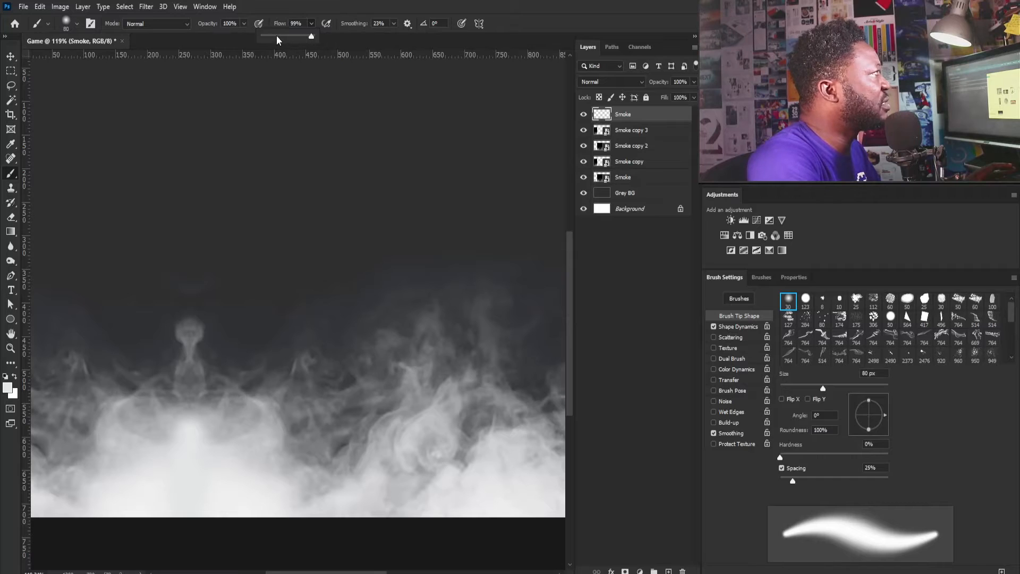
pyautogui.moveTo(270, 35); pyautogui.dragTo(270, 35)
pyautogui.click(393, 23)
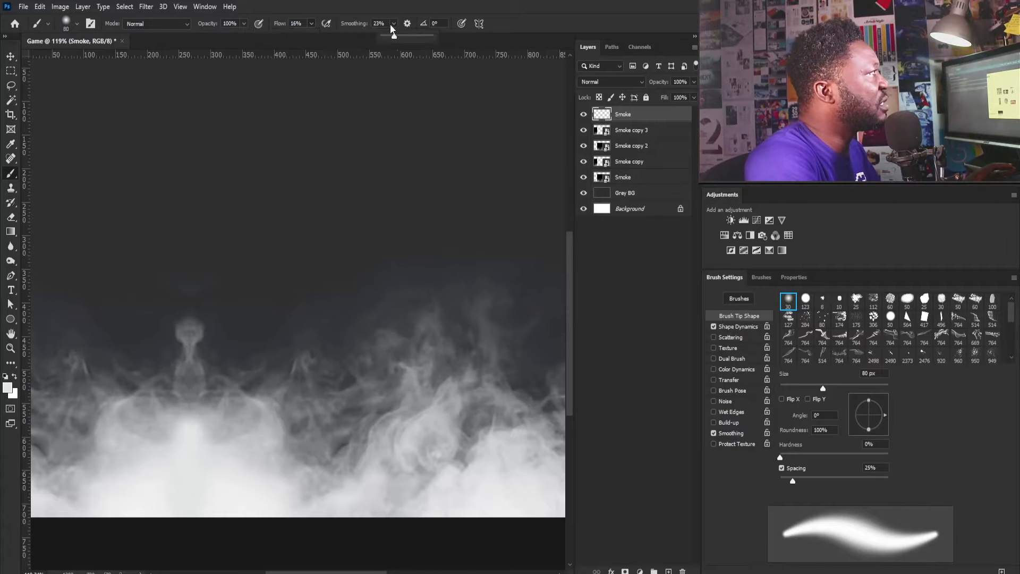
pyautogui.moveTo(394, 36); pyautogui.dragTo(382, 36)
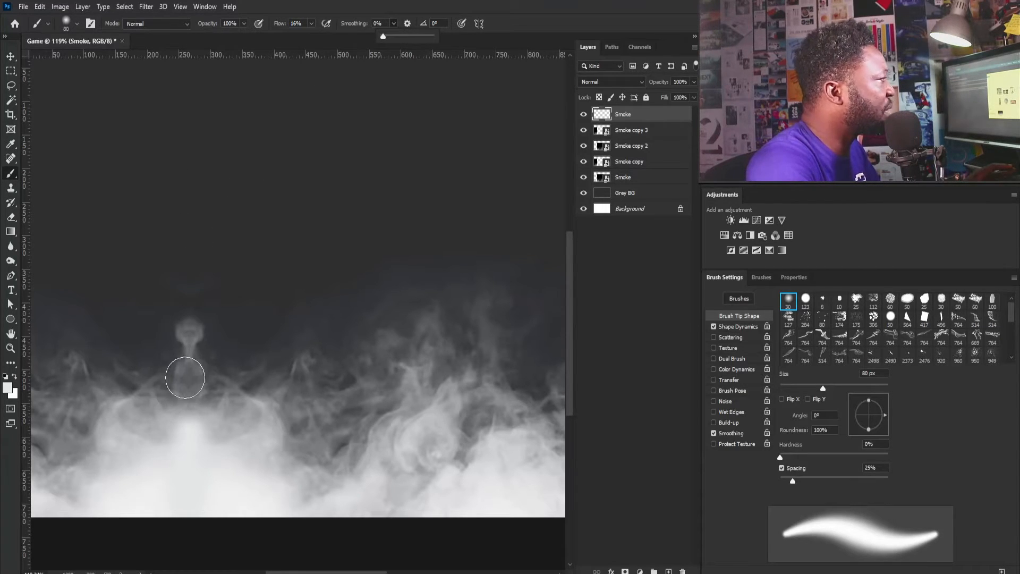
# Paint soft near-white strokes down the smoke seam with the 80 px brush at 16% flow to blend it.
pyautogui.moveTo(184, 367); pyautogui.dragTo(202, 508)
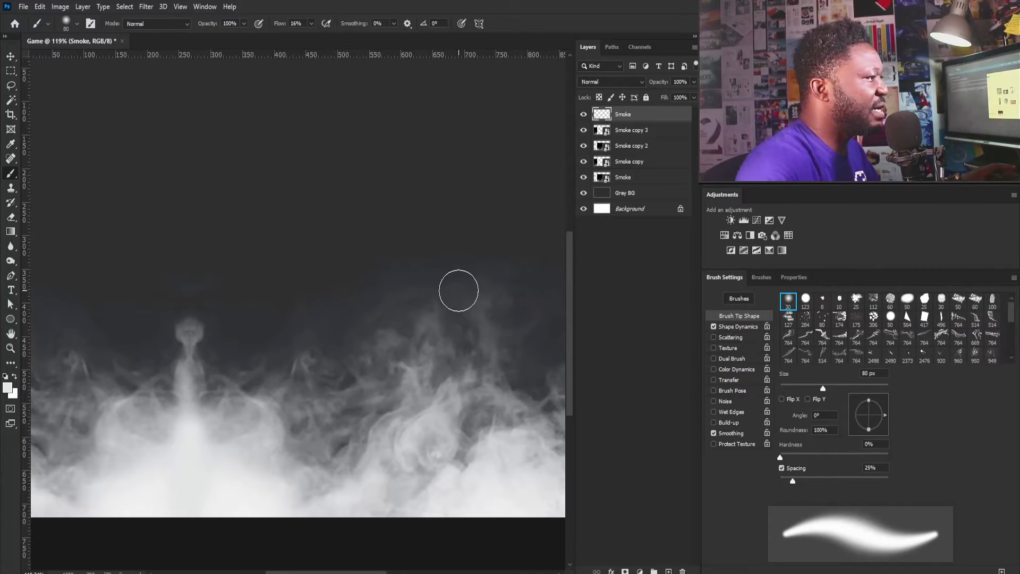
pyautogui.scroll(-3, 405, 239)
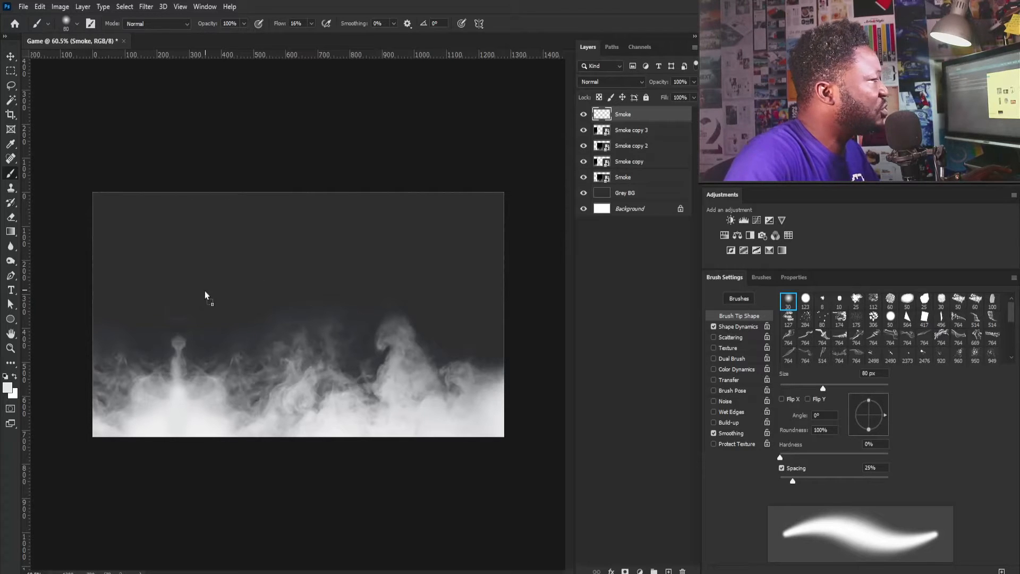
# Place the du player image, scale it to about 18.66%, and position it along the canvas's left edge.
pyautogui.moveTo(205, 291); pyautogui.dragTo(203, 290)
pyautogui.moveTo(312, 267); pyautogui.dragTo(192, 269)
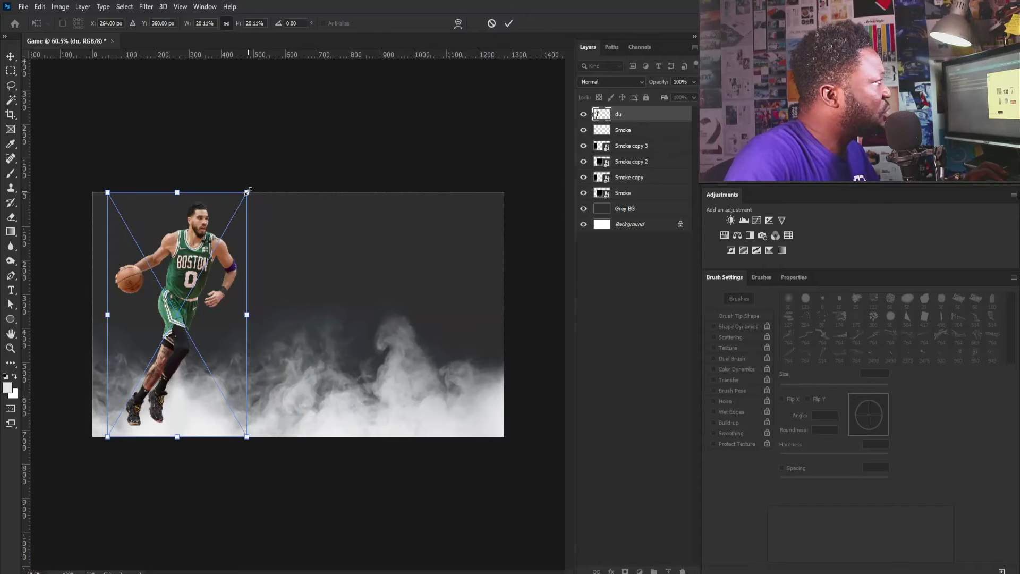
pyautogui.moveTo(248, 191); pyautogui.dragTo(233, 219)
pyautogui.moveTo(162, 361); pyautogui.dragTo(150, 358)
pyautogui.moveTo(218, 219); pyautogui.dragTo(228, 211)
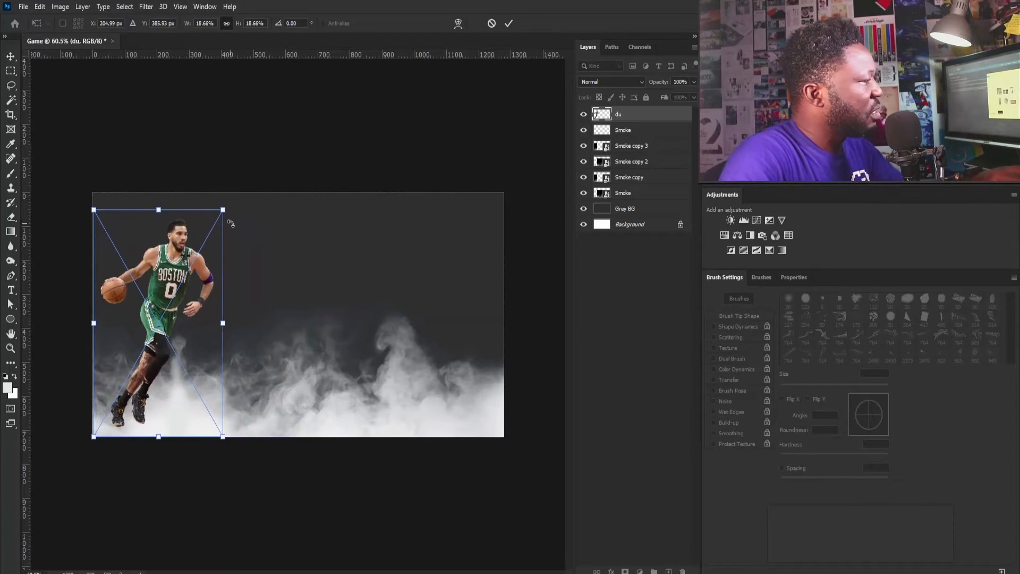
pyautogui.press('Return')
pyautogui.press('b')
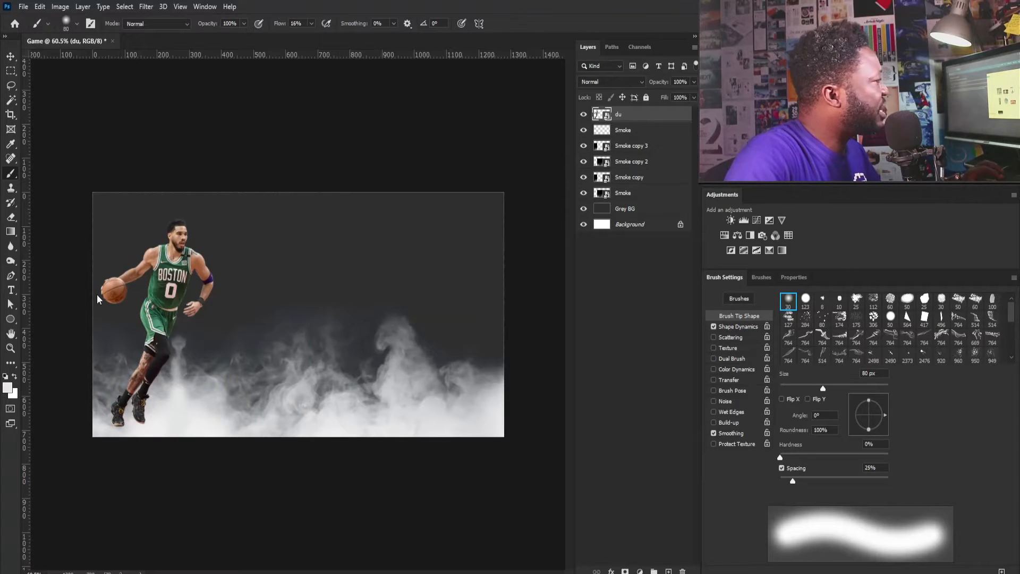
# Place the curry player image, scale it to about 32.43%, and position it on the canvas's right side facing the Boston player.
pyautogui.moveTo(97, 296); pyautogui.dragTo(420, 304)
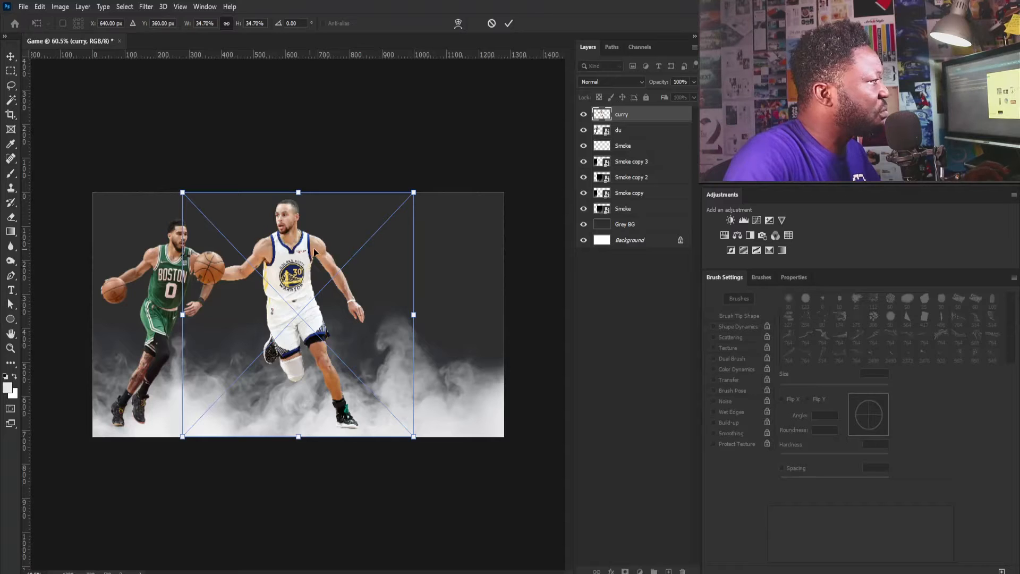
pyautogui.moveTo(313, 251); pyautogui.dragTo(414, 252)
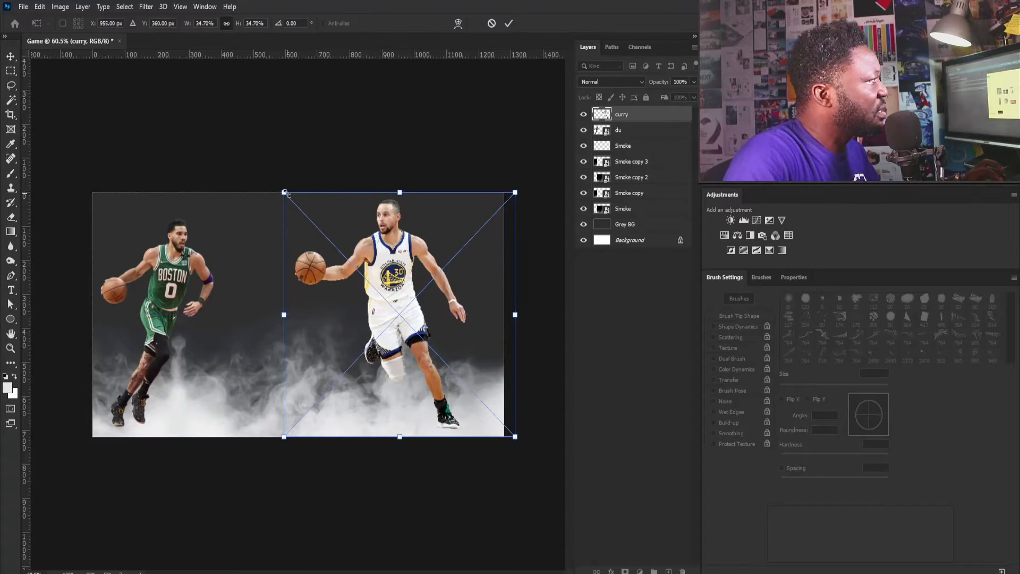
pyautogui.moveTo(286, 193)
pyautogui.mouseDown()
pyautogui.moveTo(305, 214)
pyautogui.moveTo(297, 207)
pyautogui.mouseUp()
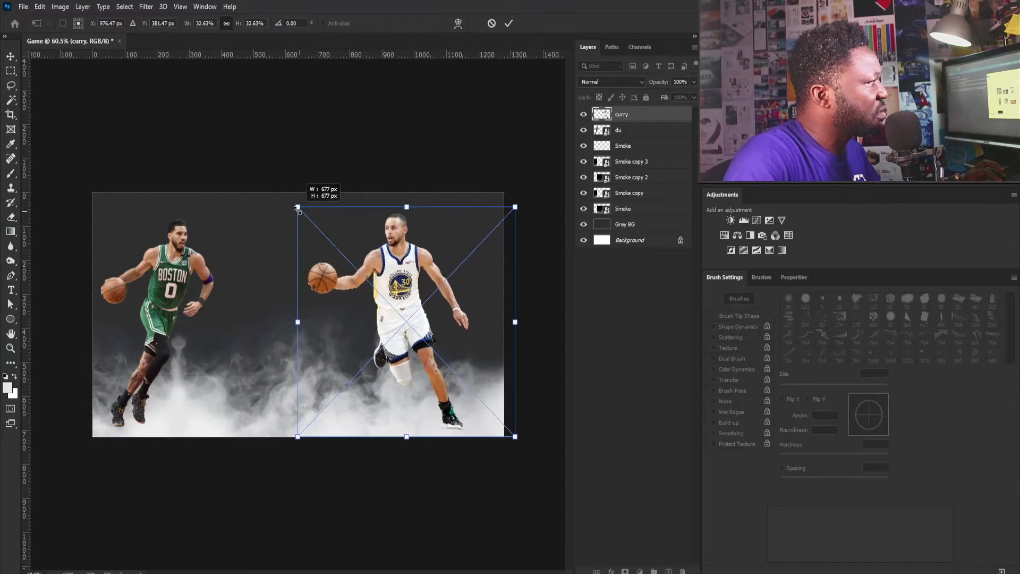
pyautogui.moveTo(404, 290); pyautogui.dragTo(430, 291)
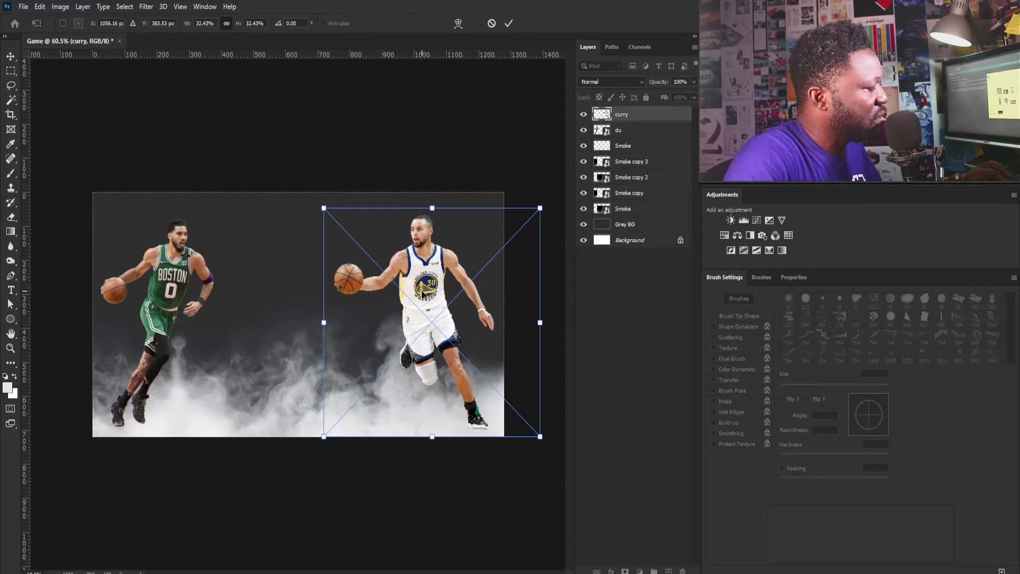
pyautogui.press('Return')
pyautogui.press('b')
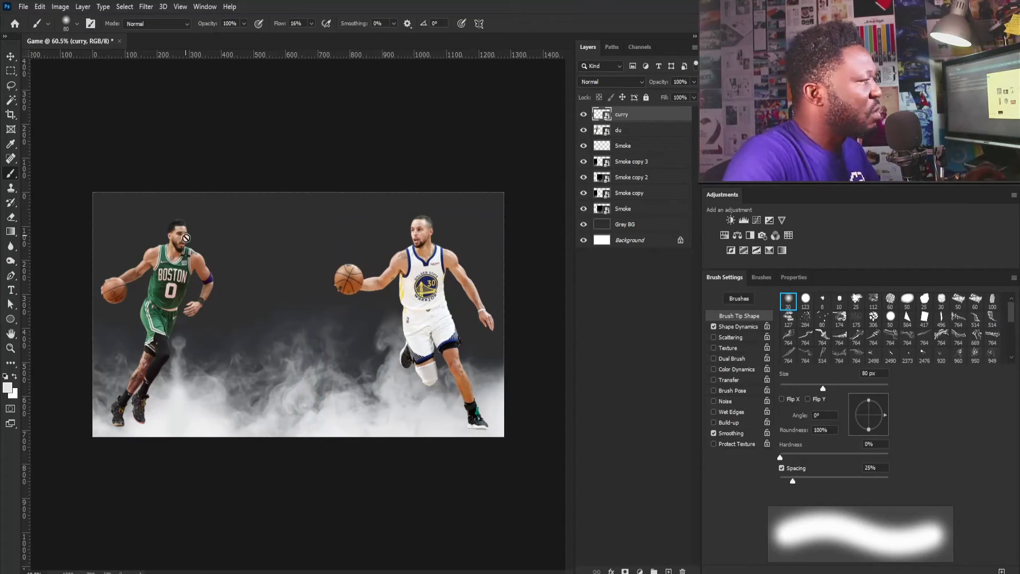
pyautogui.click(401, 290)
pyautogui.press('Escape')
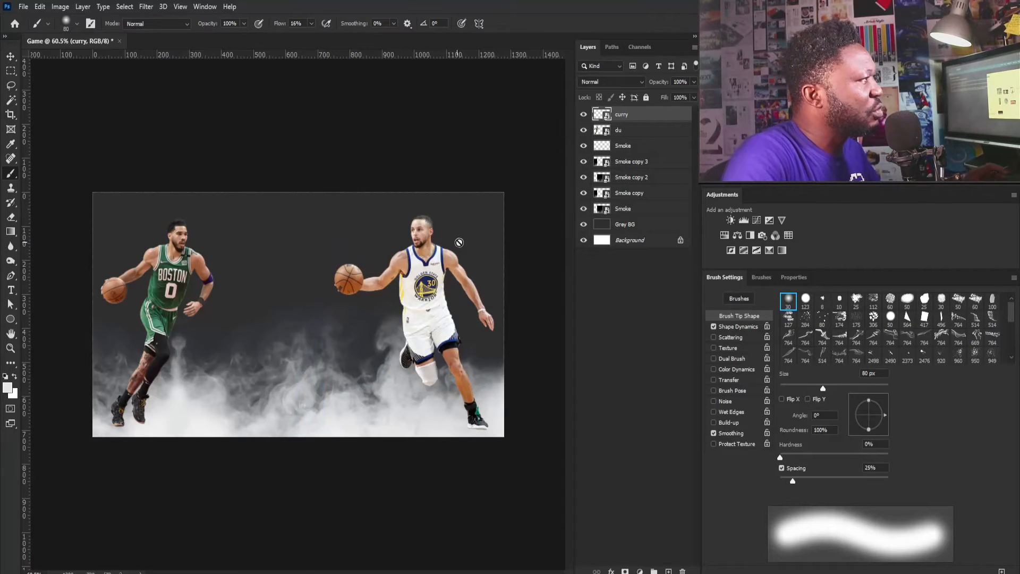
# Group the curry and du layers and duplicate the group.
pyautogui.keyDown('ctrl'); pyautogui.click(624, 133); pyautogui.keyUp('ctrl')
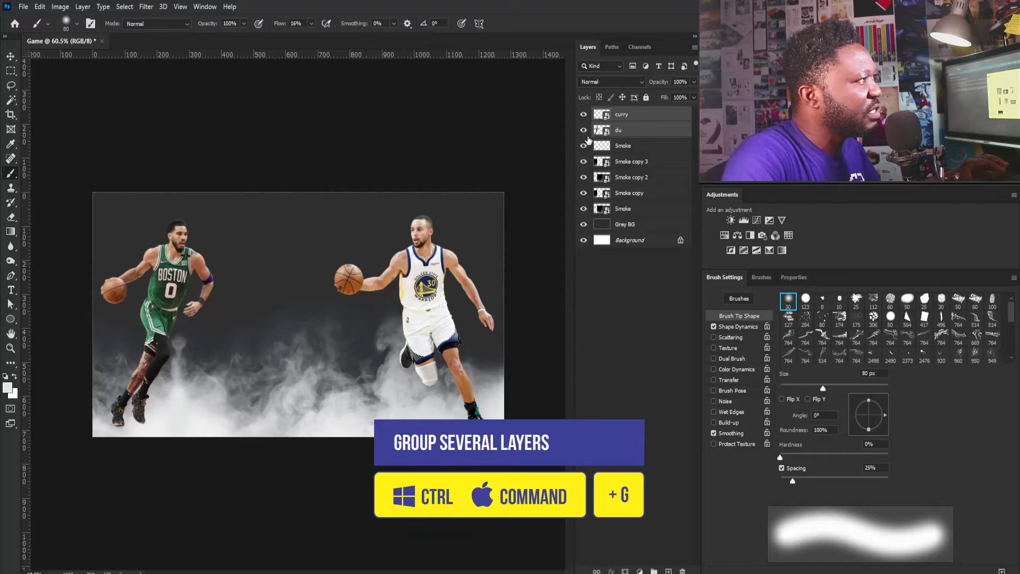
pyautogui.hotkey('ctrl', 'g')
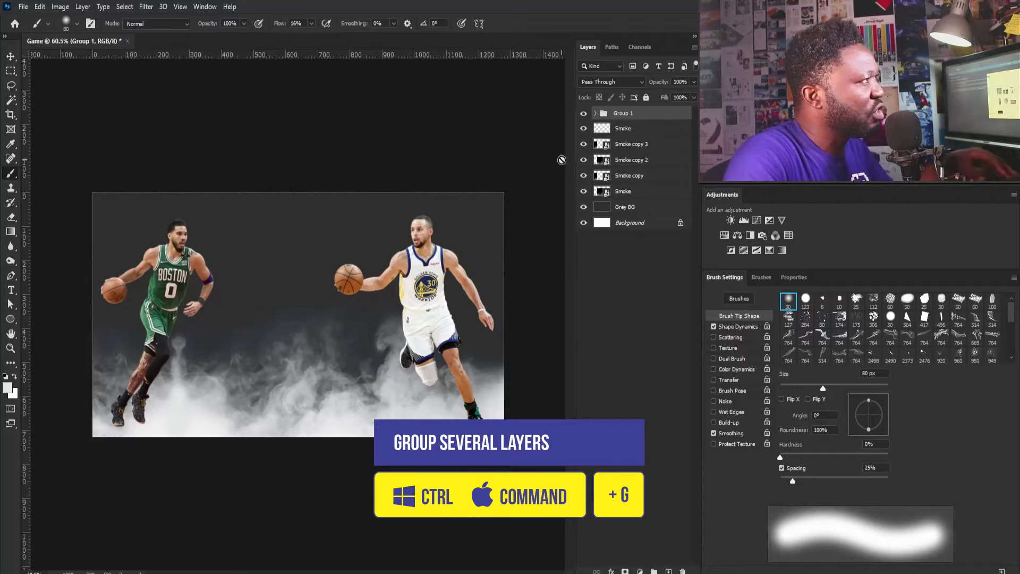
pyautogui.moveTo(628, 114); pyautogui.dragTo(670, 570)
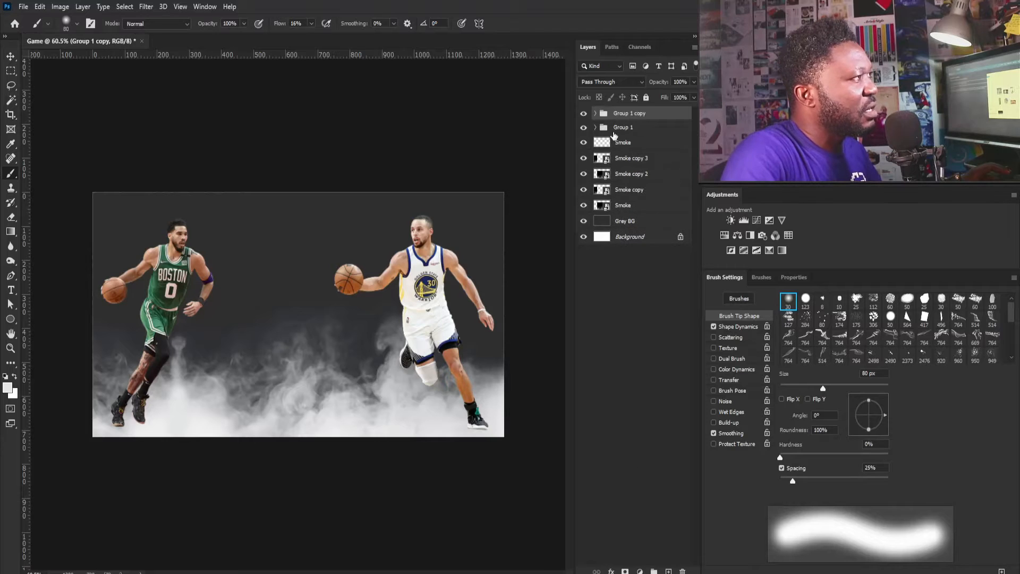
# Rename the original player group below the duplicate as "bck_up".
pyautogui.doubleClick(623, 127)
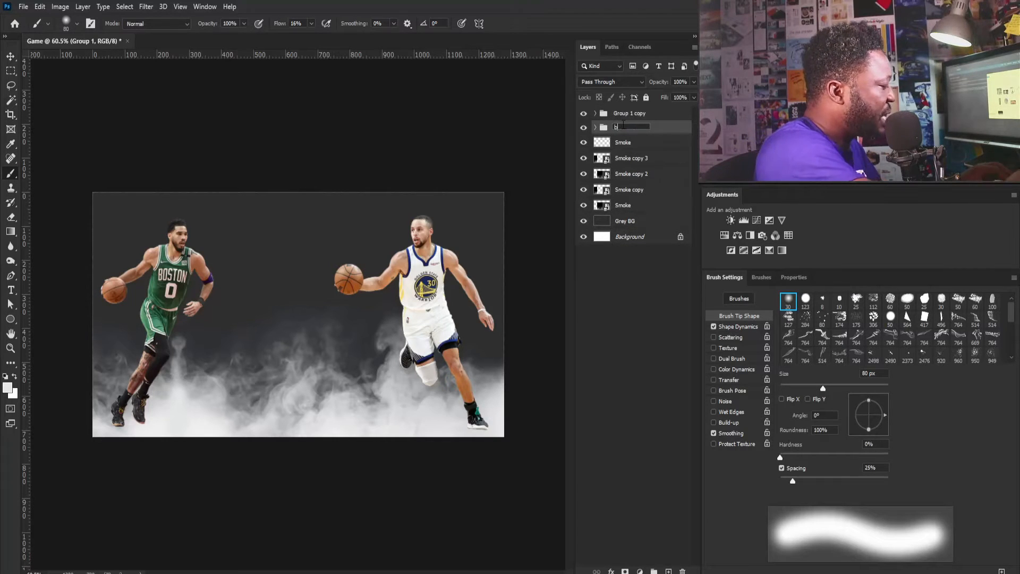
pyautogui.write('bck_up')
pyautogui.press('Return')
# Convert the Group 1 copy group to a smart object and rasterize it into a single layer.
pyautogui.rightClick(636, 113)
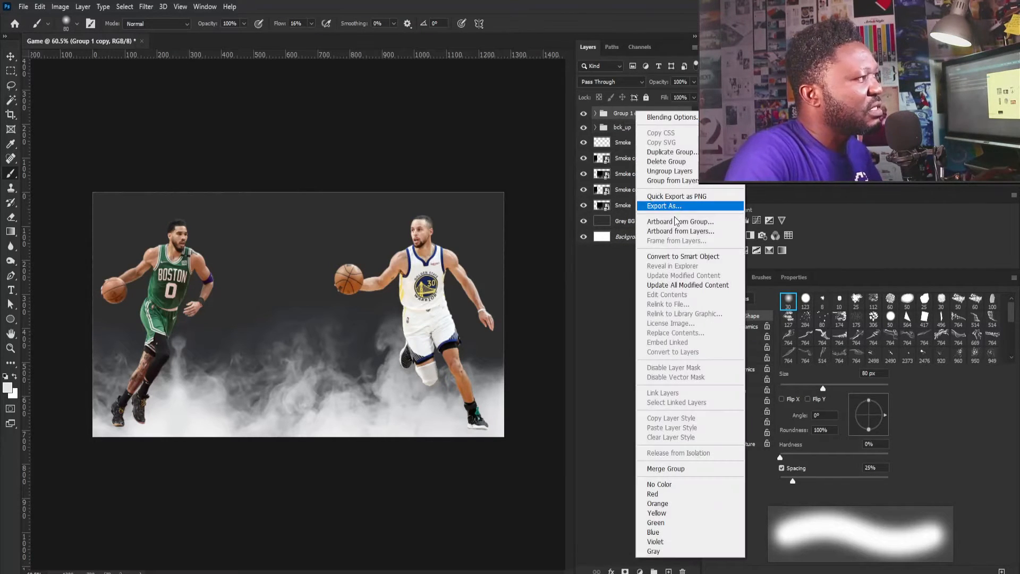
pyautogui.click(677, 260)
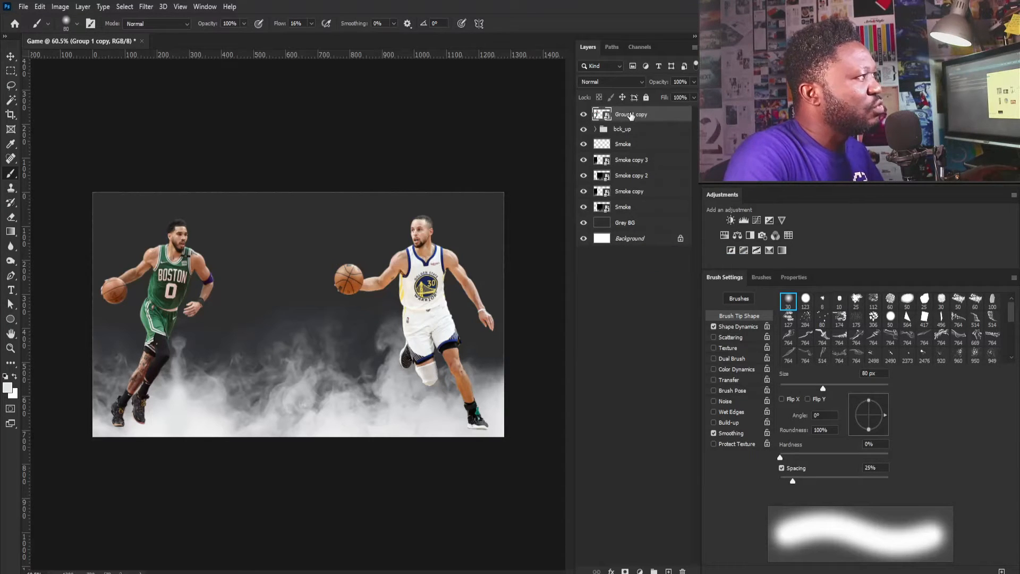
pyautogui.rightClick(631, 116)
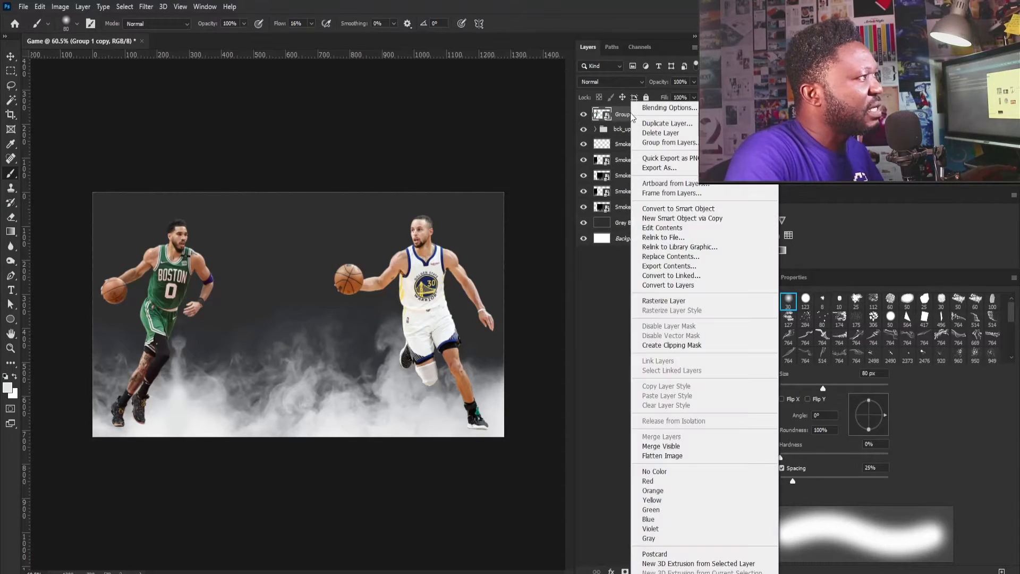
pyautogui.click(655, 300)
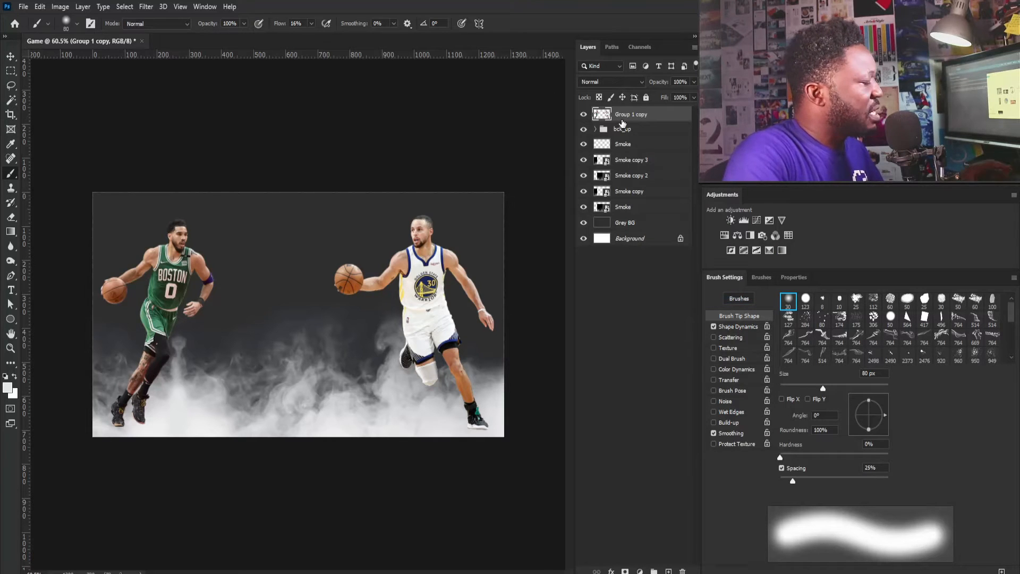
# Duplicate the rasterized players layer and apply a High Pass filter with a 3.2 px radius to the duplicate.
pyautogui.hotkey('ctrl', 'j')
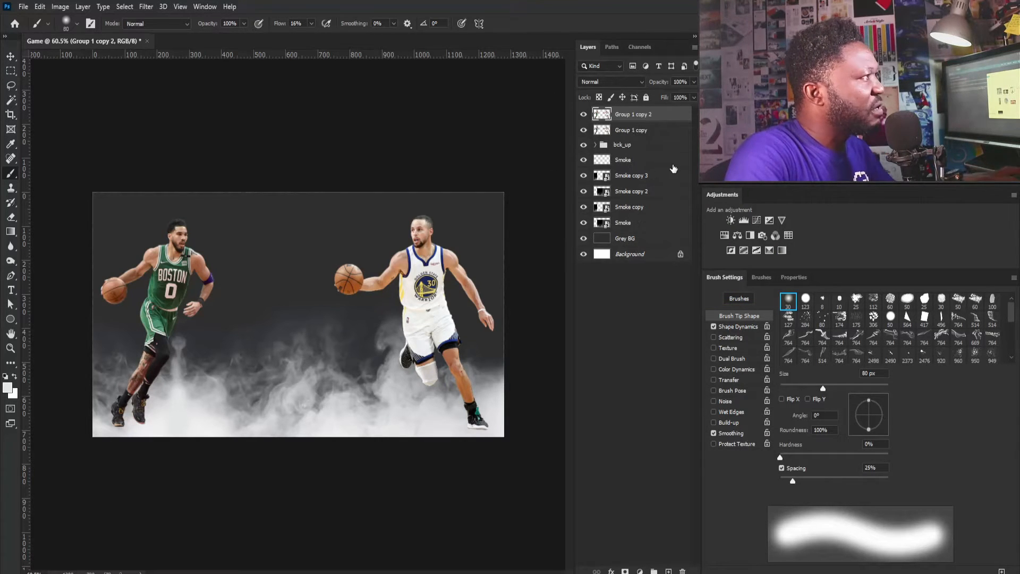
pyautogui.click(144, 7)
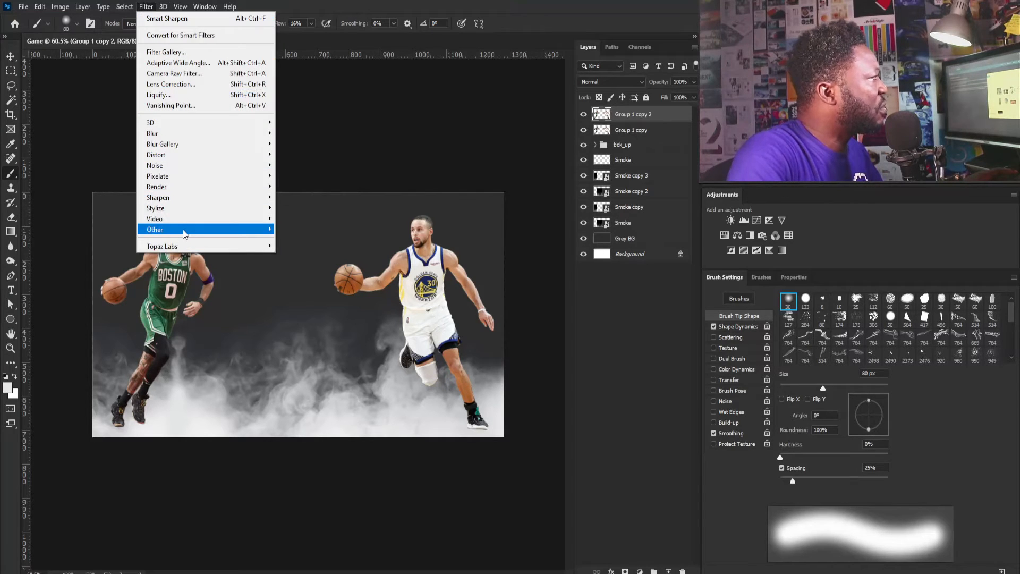
pyautogui.moveTo(189, 232)
pyautogui.click(299, 239)
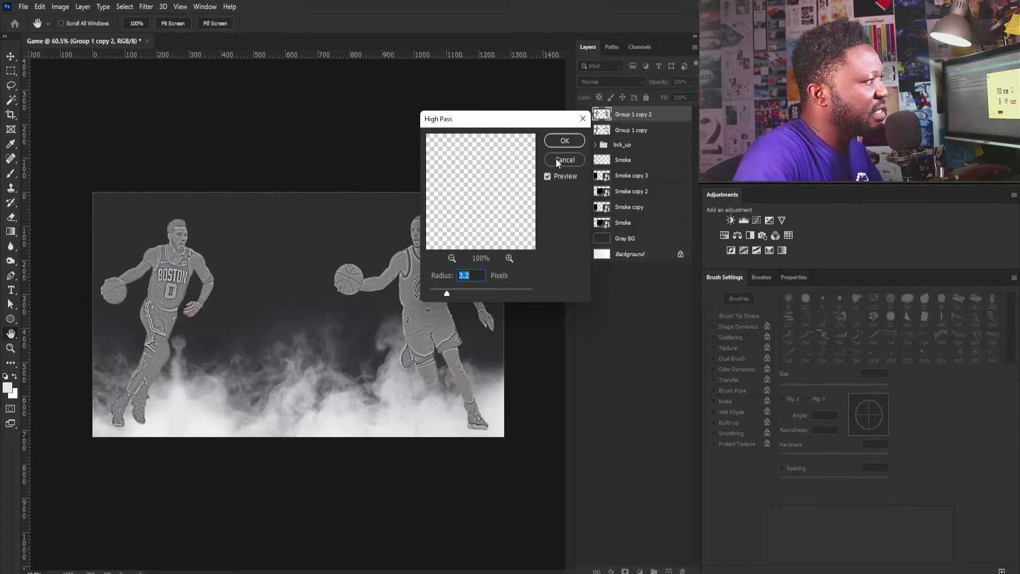
pyautogui.click(556, 139)
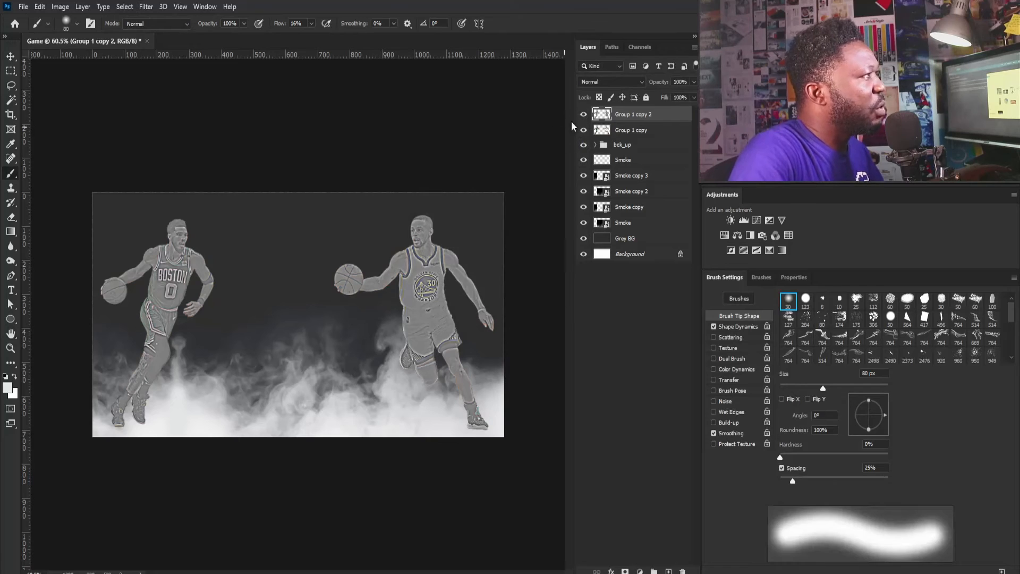
# Set the High Pass layer's blend mode to Hard Light and clip it to the players layer below.
pyautogui.click(598, 81)
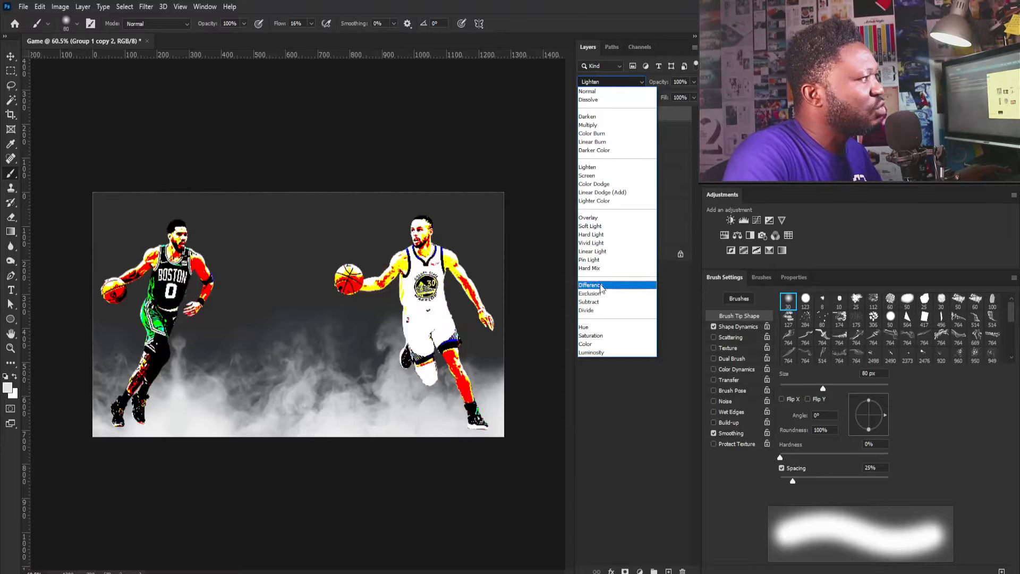
pyautogui.click(598, 237)
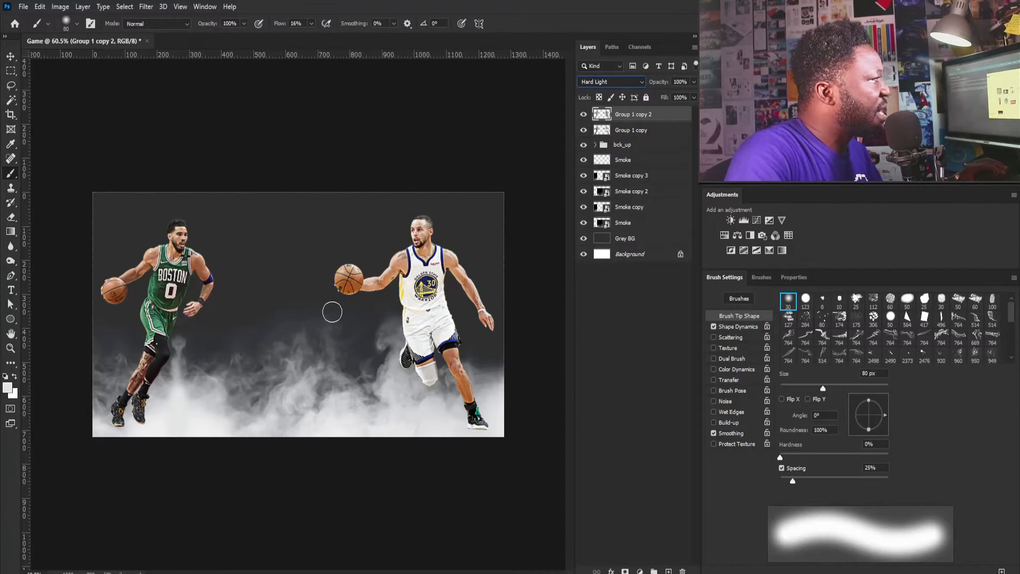
pyautogui.moveTo(364, 228); pyautogui.dragTo(371, 236)
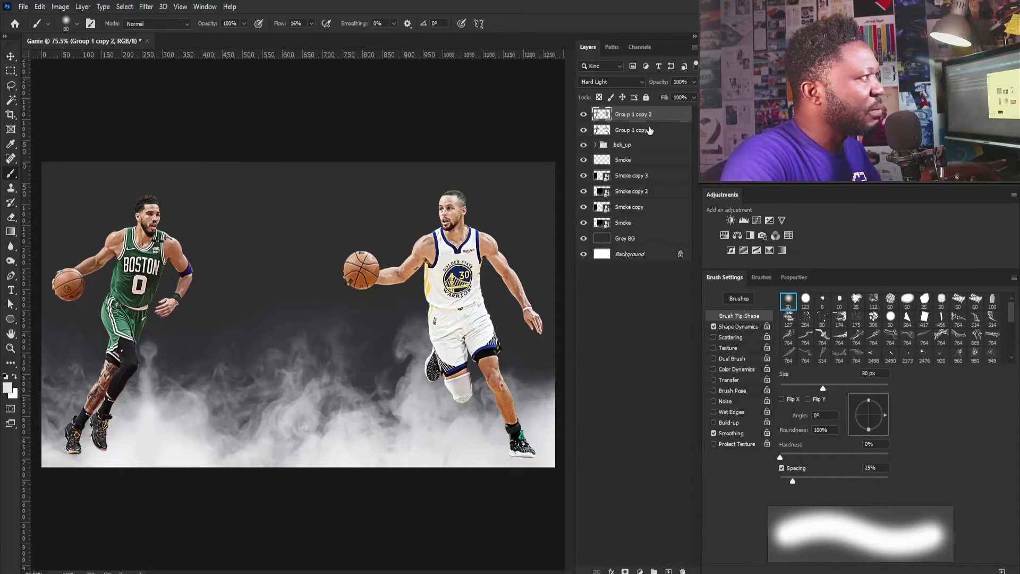
pyautogui.keyDown('alt'); pyautogui.click(637, 117); pyautogui.keyUp('alt')
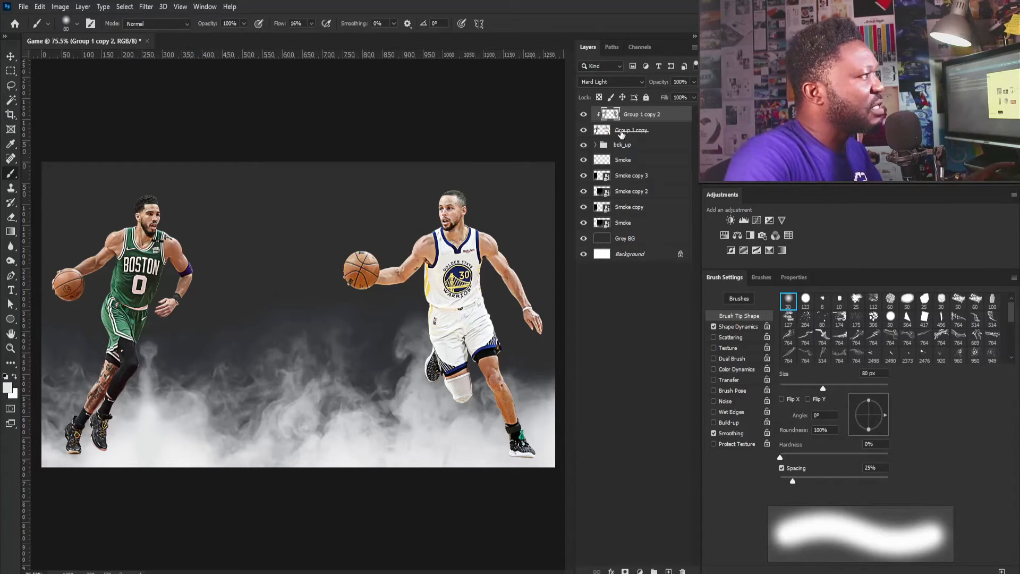
# Rename the Group 1 copy layer as "Original".
pyautogui.doubleClick(621, 131)
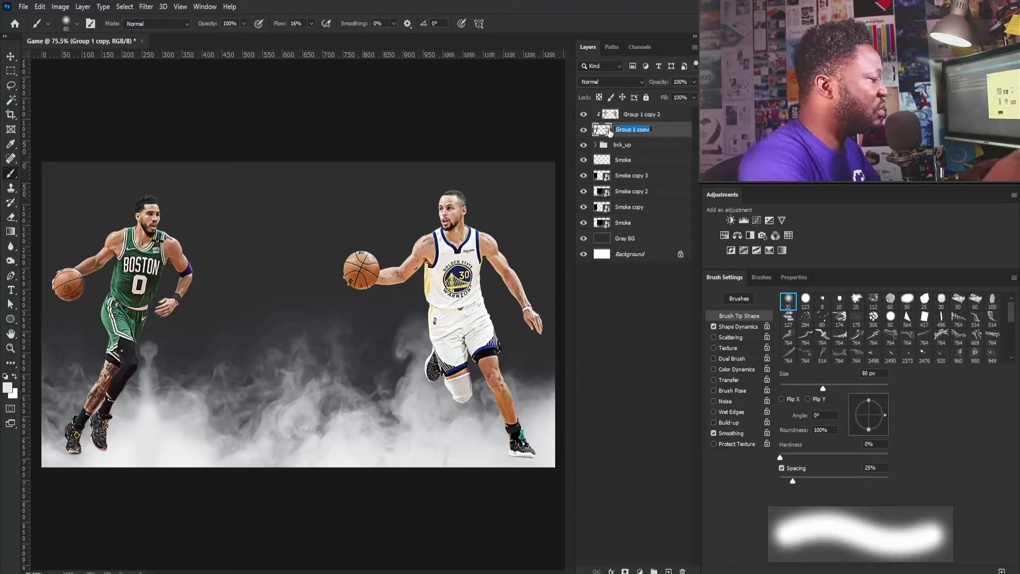
pyautogui.write('Original')
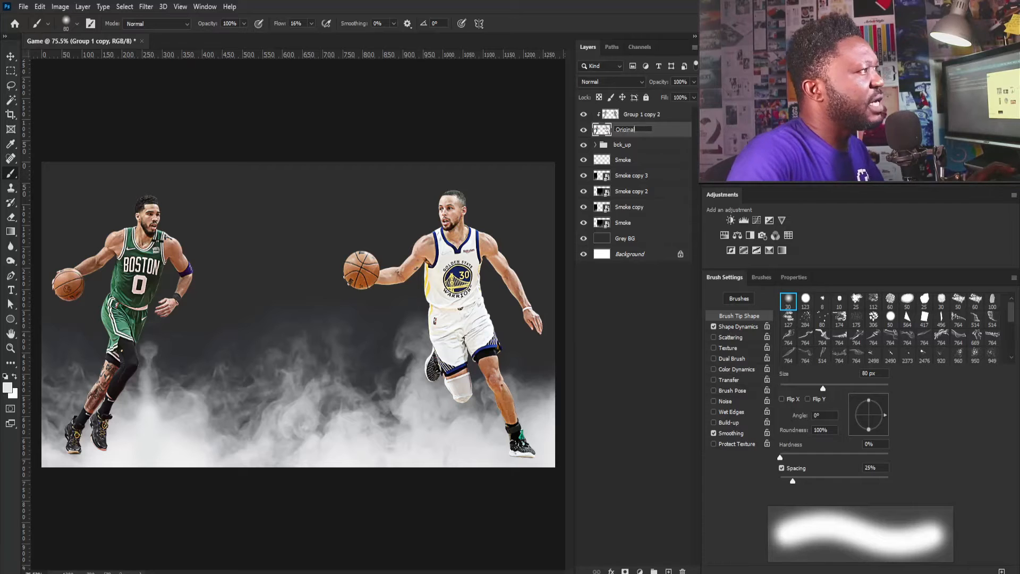
pyautogui.click(645, 119)
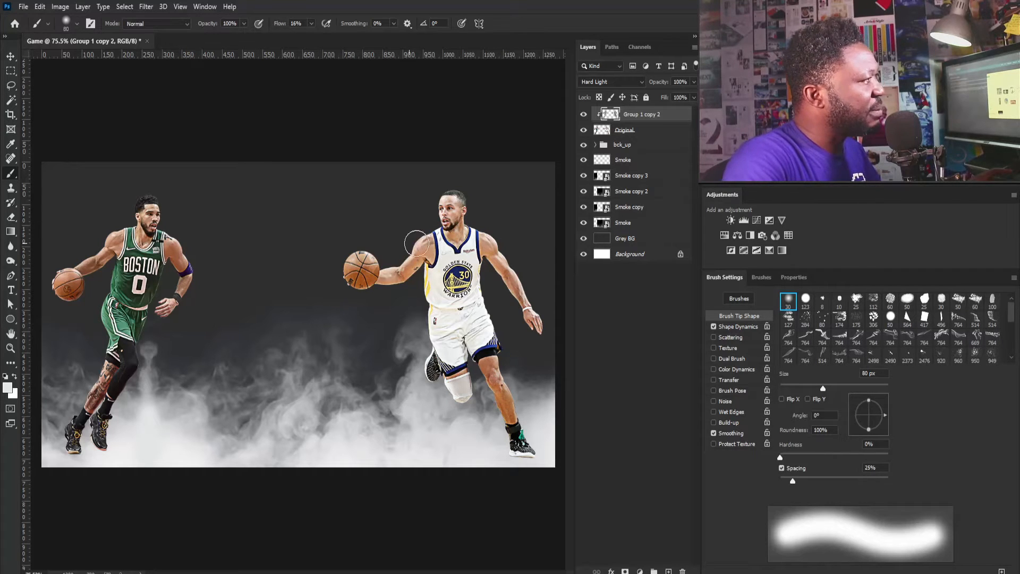
# Add a clipped Levels adjustment above the Original layer and set its midtone value to 0.64.
pyautogui.click(632, 132)
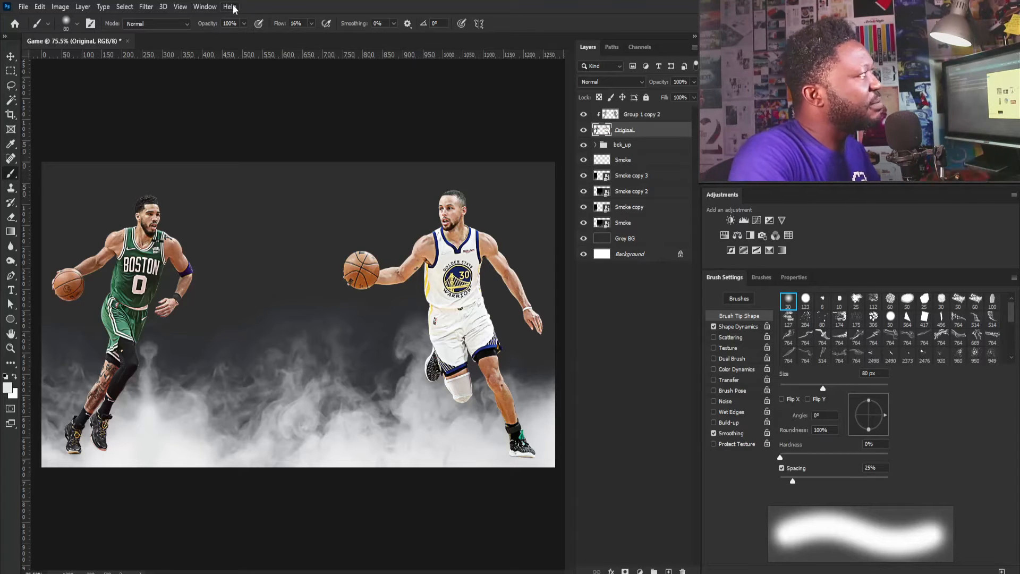
pyautogui.click(199, 7)
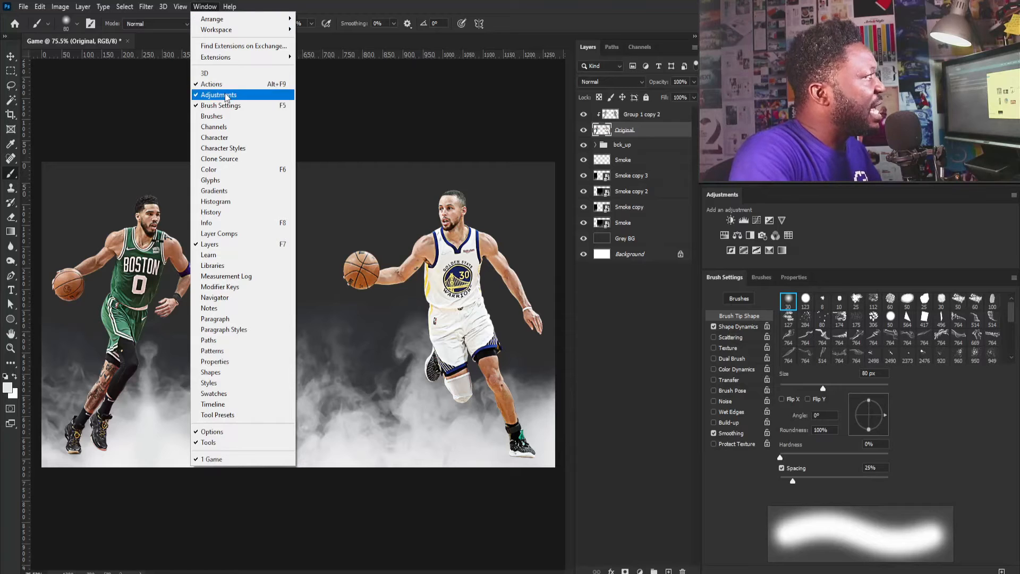
pyautogui.click(862, 237)
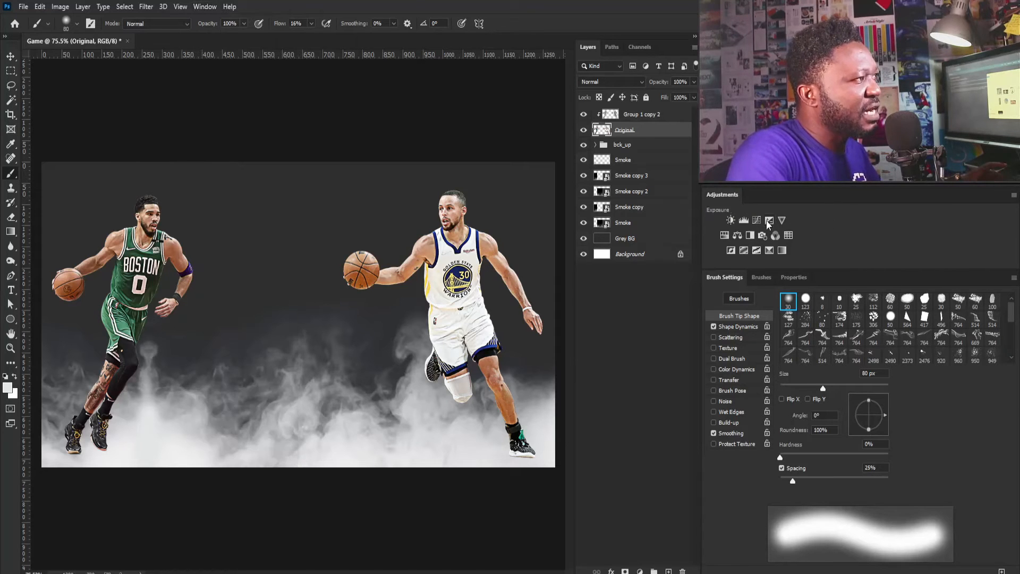
pyautogui.click(743, 220)
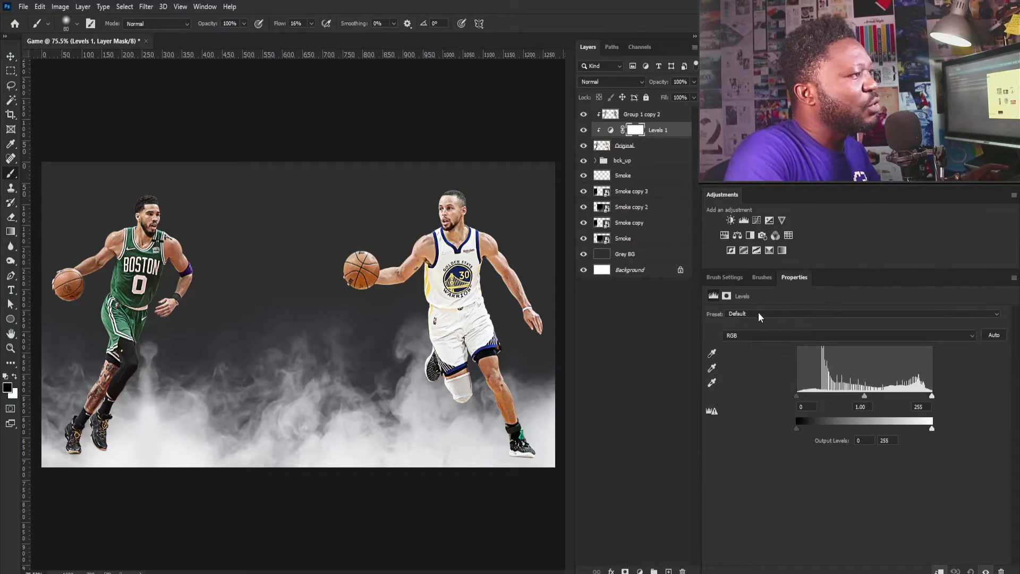
pyautogui.moveTo(864, 396); pyautogui.dragTo(885, 398)
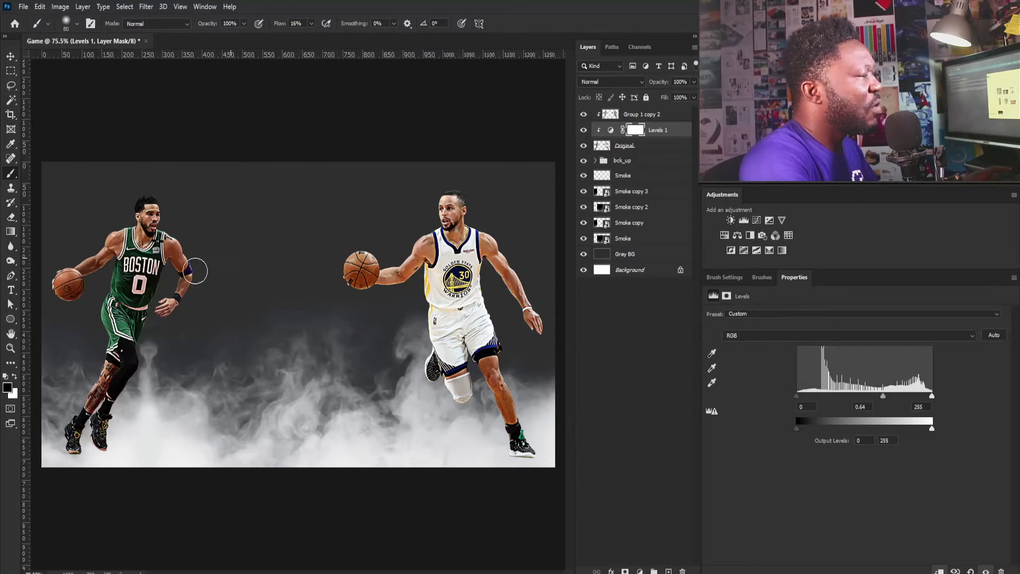
# Enable Transfer in the brush settings and raise the brush flow to 100%.
pyautogui.click(722, 278)
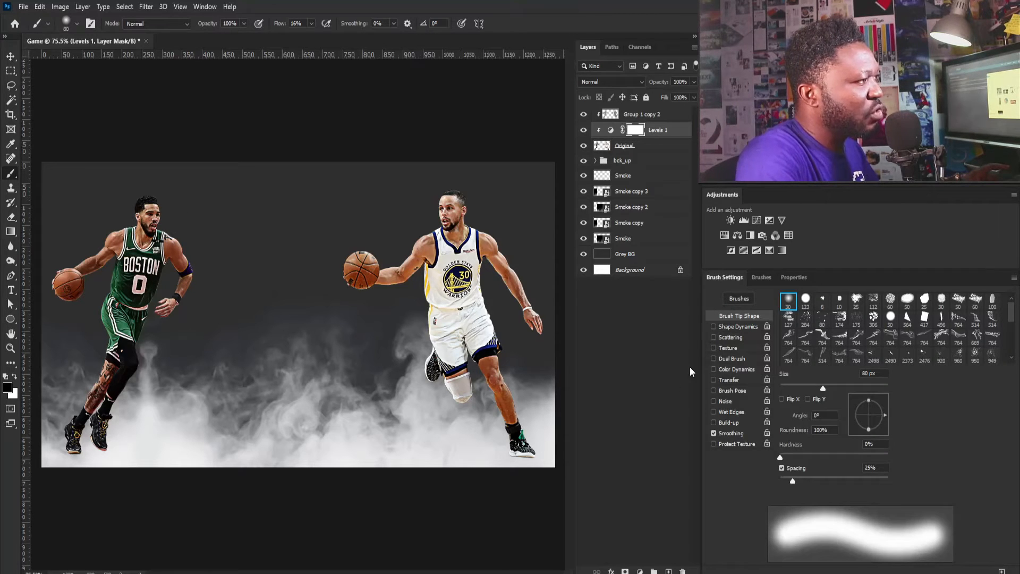
pyautogui.click(713, 380)
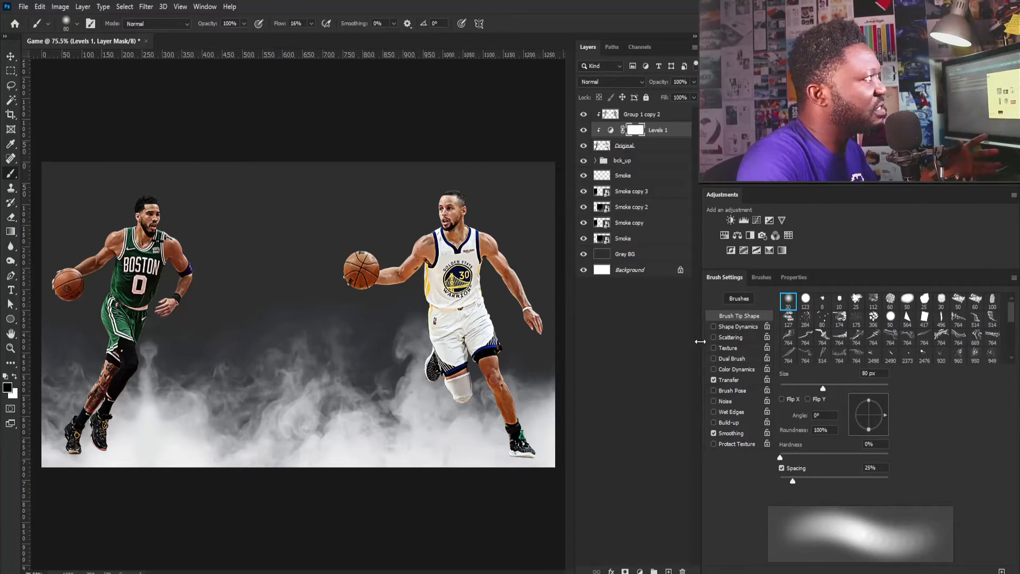
pyautogui.click(310, 24)
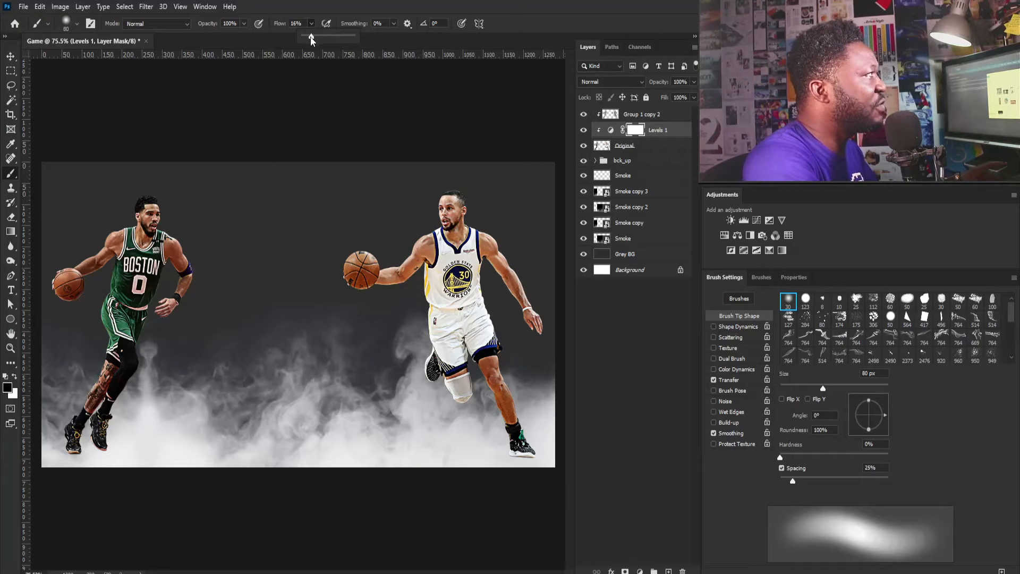
pyautogui.moveTo(311, 36); pyautogui.dragTo(393, 32)
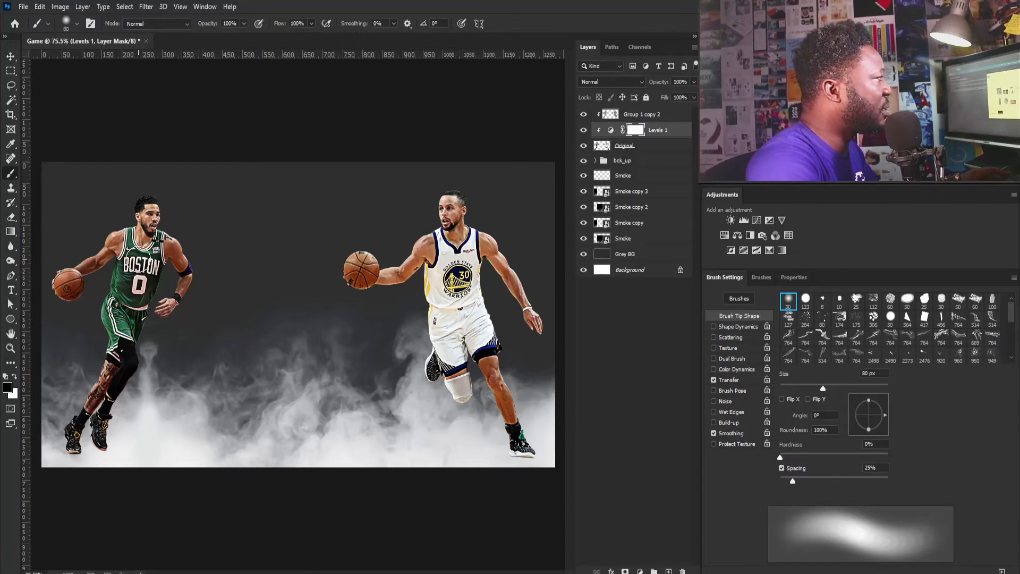
# Paint black on the Levels 1 mask over the Boston player and the Warriors player's jersey, reducing the brush to 20–45 px for the jersey details.
pyautogui.moveTo(138, 259)
pyautogui.mouseDown()
pyautogui.moveTo(67, 286)
pyautogui.moveTo(162, 255)
pyautogui.moveTo(172, 303)
pyautogui.moveTo(101, 438)
pyautogui.moveTo(75, 446)
pyautogui.mouseUp()
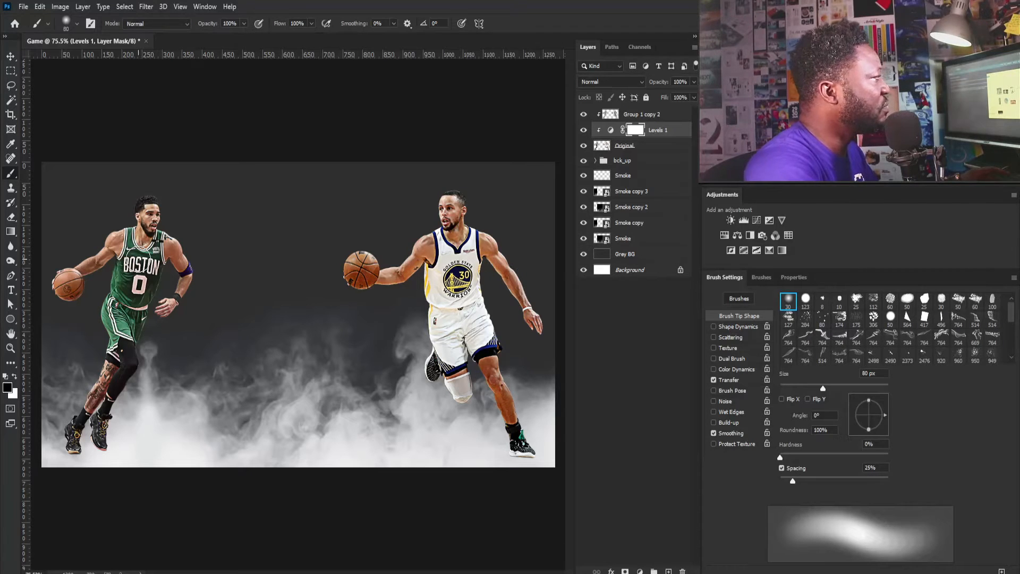
pyautogui.scroll(4, 449, 282)
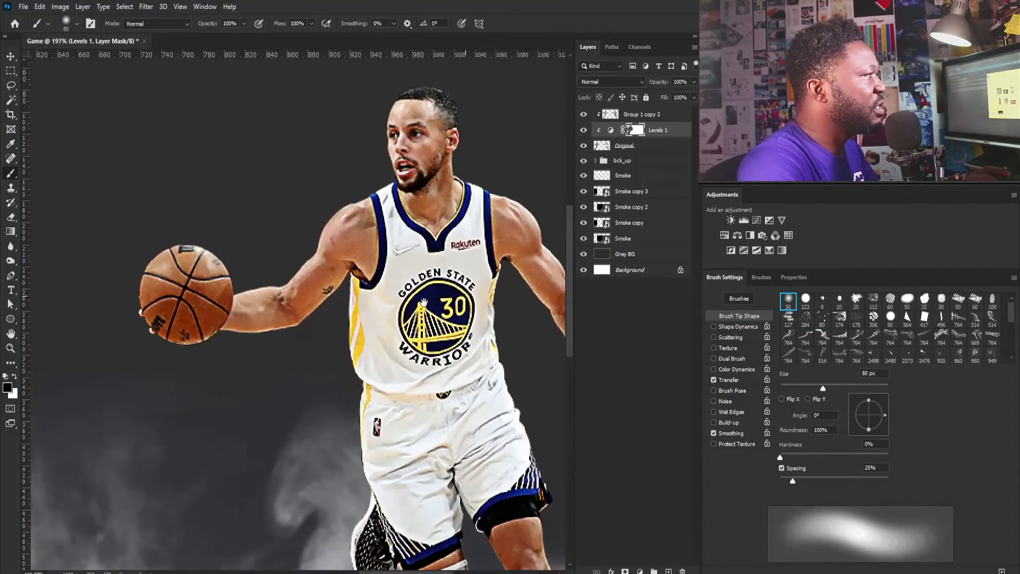
pyautogui.moveTo(423, 302); pyautogui.dragTo(385, 304)
pyautogui.press('[')
pyautogui.press('[')
pyautogui.press('[')
pyautogui.press('[')
pyautogui.press('[')
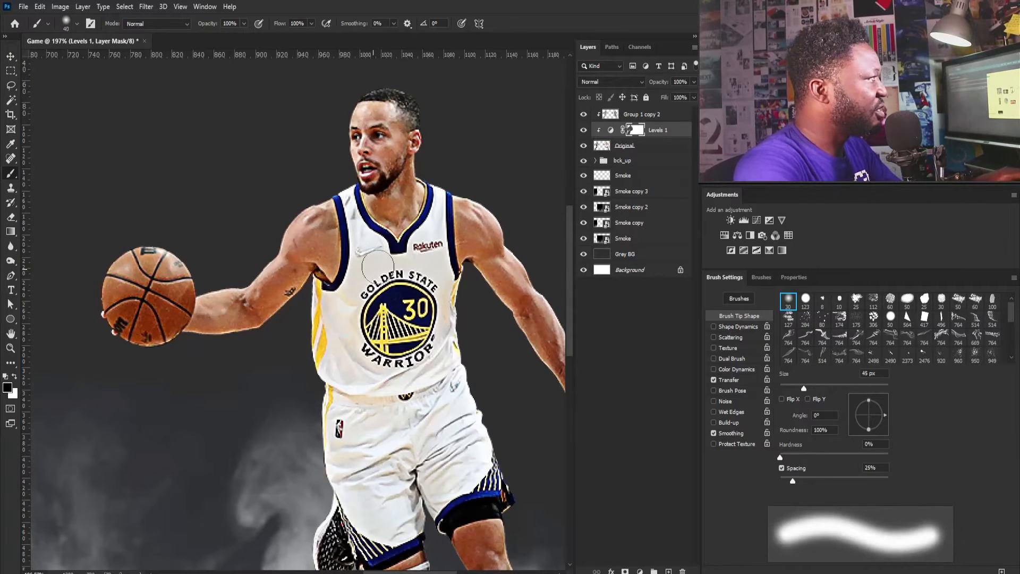
pyautogui.press('[')
pyautogui.press('[')
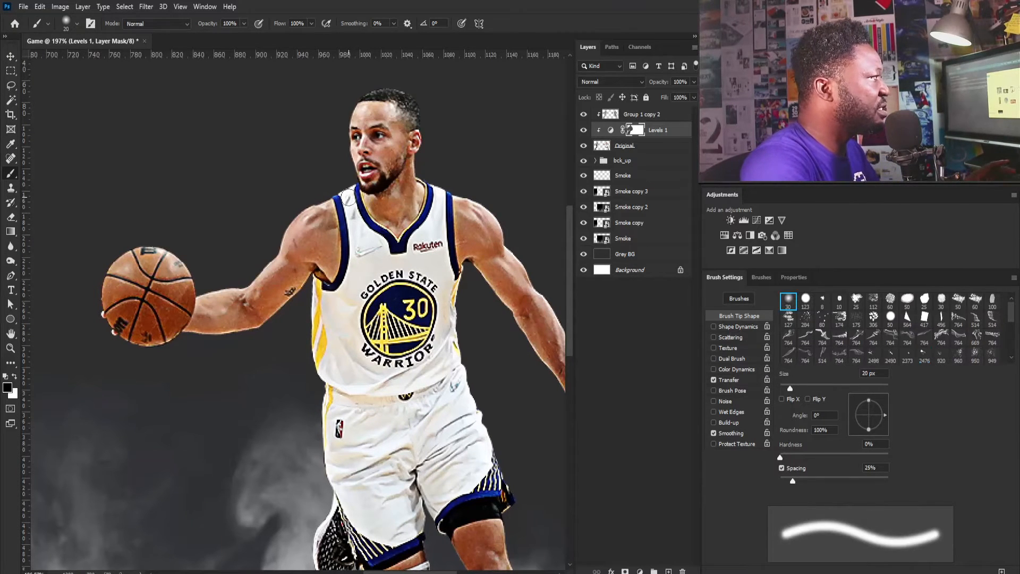
pyautogui.press(']')
pyautogui.press(']')
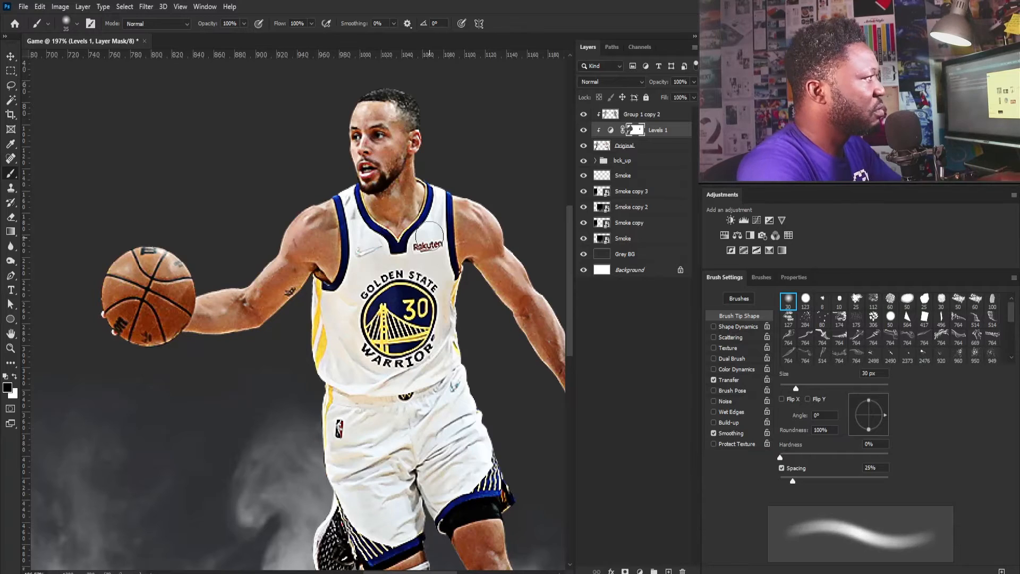
# Mask the Levels 1 adjustment off the Warriors player's shorts and leg sleeve with a 40 px black brush.
pyautogui.moveTo(404, 462); pyautogui.dragTo(405, 322)
pyautogui.scroll(-2, 405, 318)
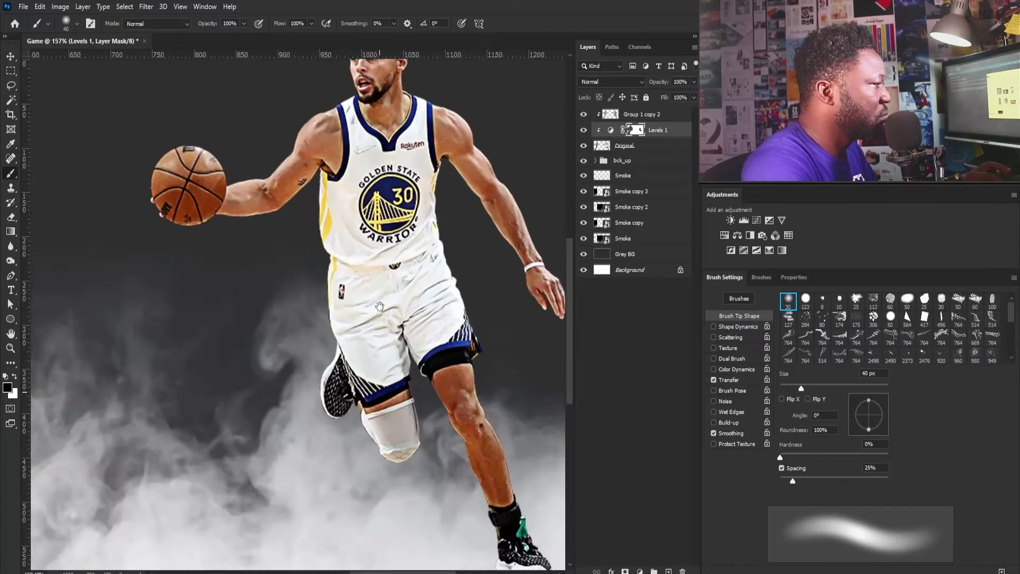
pyautogui.scroll(3, 406, 318)
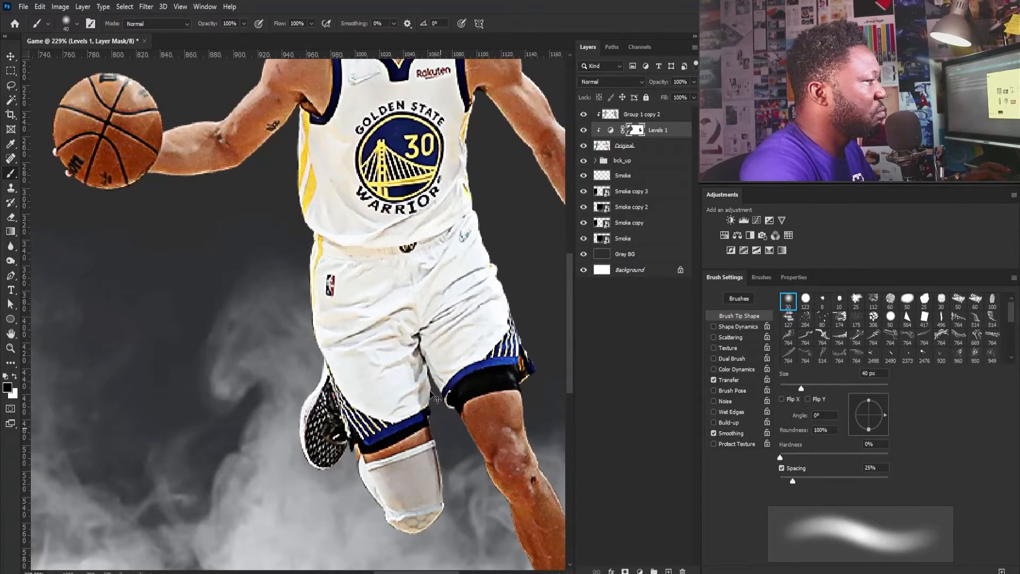
pyautogui.moveTo(435, 398); pyautogui.dragTo(427, 302)
pyautogui.moveTo(390, 420)
pyautogui.mouseDown()
pyautogui.moveTo(426, 387)
pyautogui.moveTo(380, 248)
pyautogui.moveTo(184, 162)
pyautogui.mouseUp()
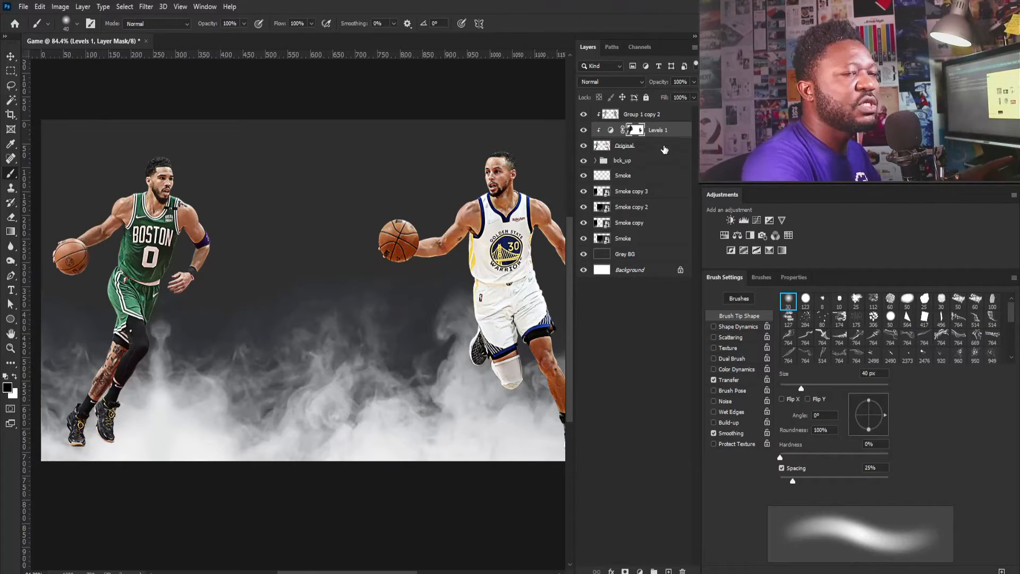
# Add a clipped Hue/Saturation adjustment above Group 1 copy 2 and set its saturation to -27.
pyautogui.click(654, 115)
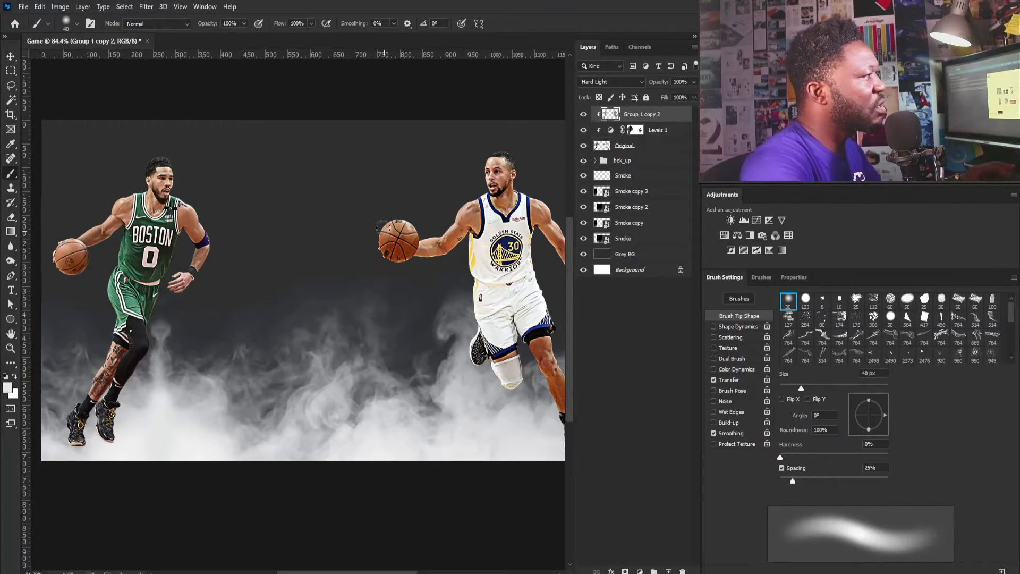
pyautogui.moveTo(433, 170); pyautogui.dragTo(419, 186)
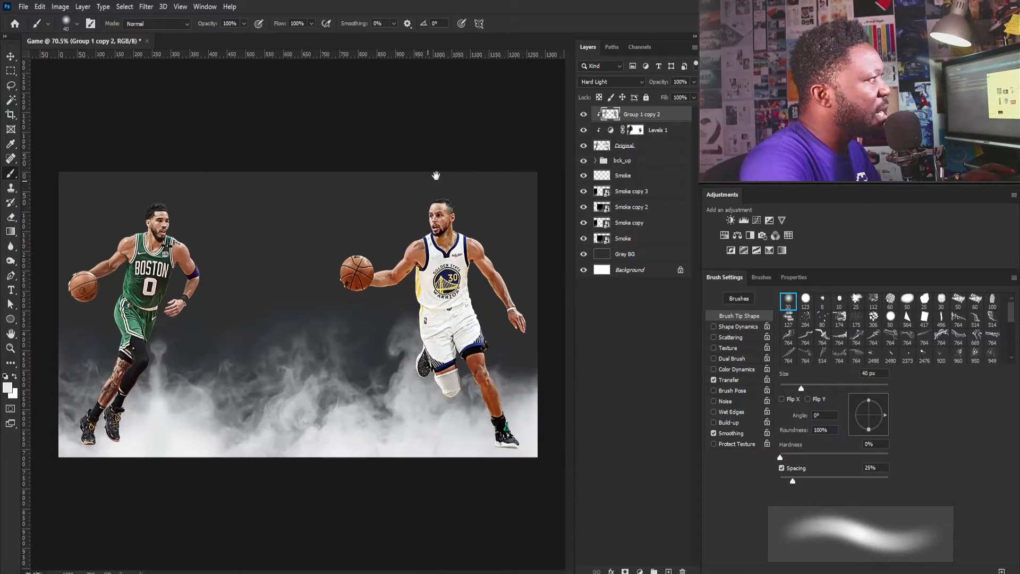
pyautogui.click(724, 235)
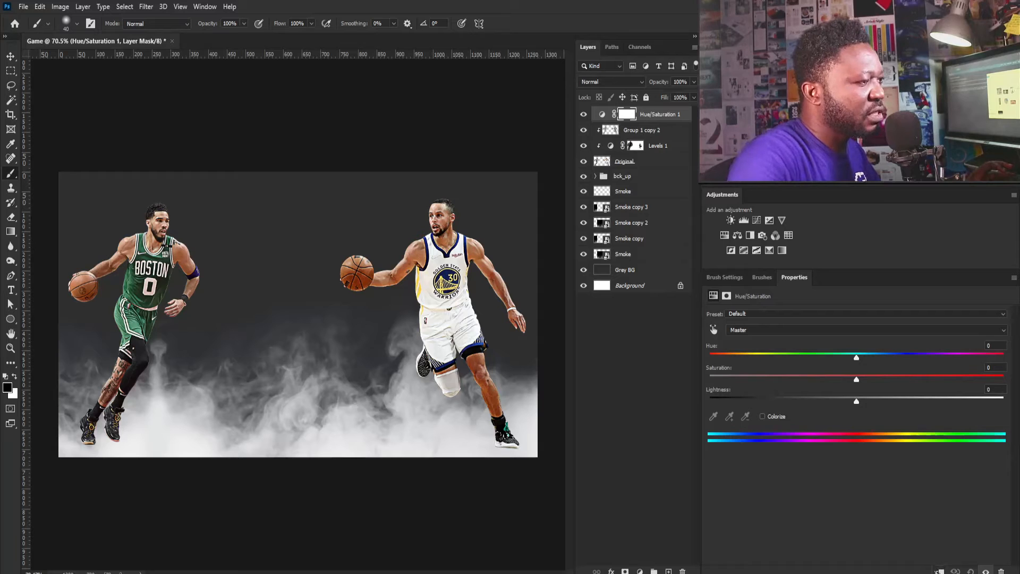
pyautogui.click(939, 571)
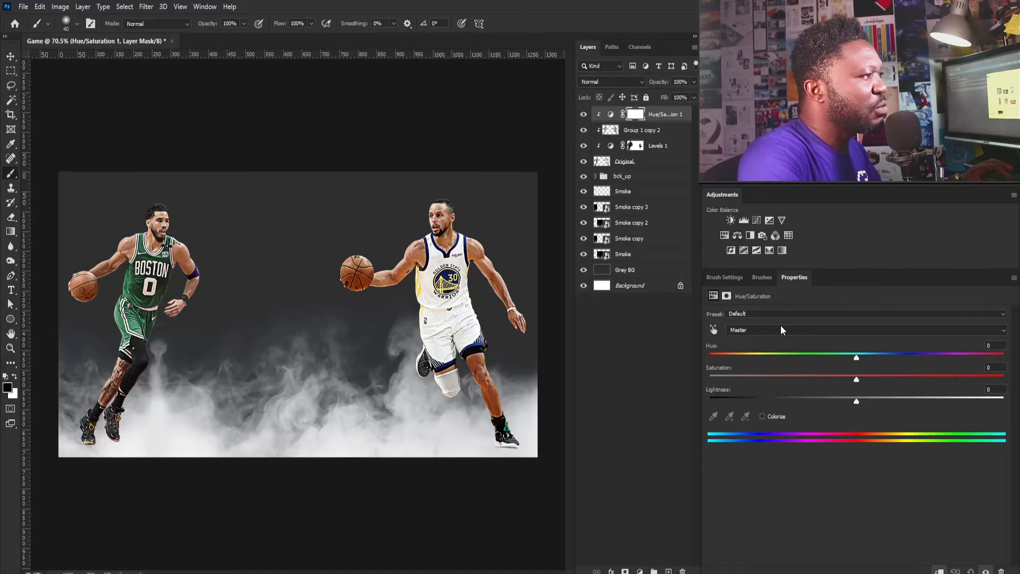
pyautogui.moveTo(856, 378); pyautogui.dragTo(839, 381)
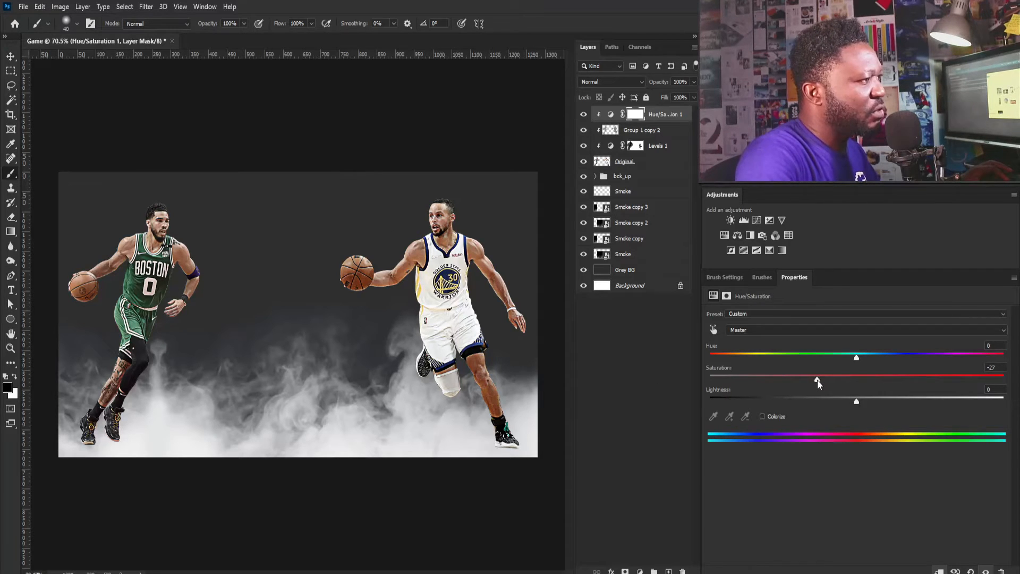
# Paint black on the Hue/Saturation 1 mask over the Boston player's uniform and armband, resizing the brush to suit each area.
pyautogui.moveTo(112, 249); pyautogui.dragTo(294, 273)
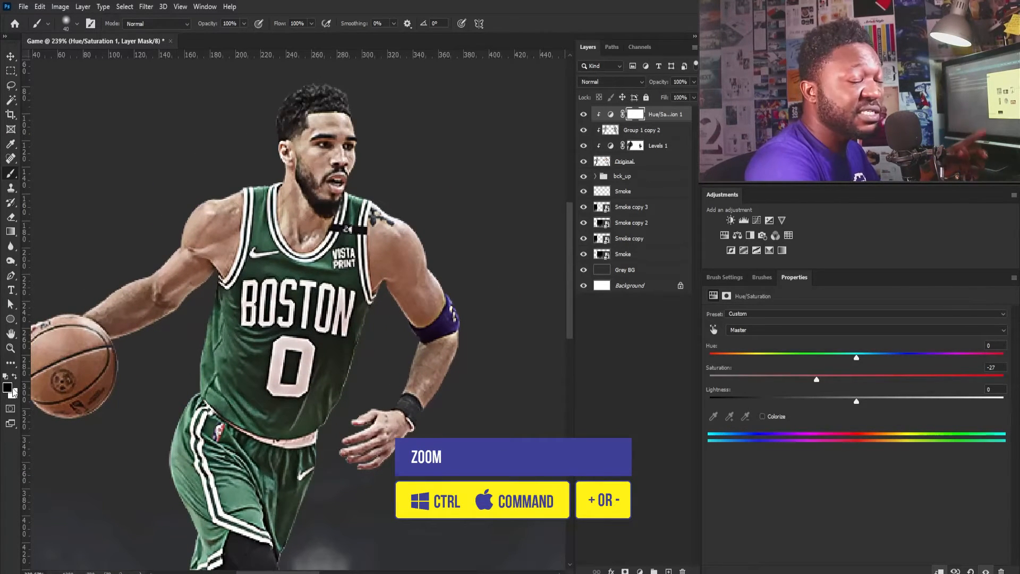
pyautogui.press('[')
pyautogui.press('[')
pyautogui.press('[')
pyautogui.press('[')
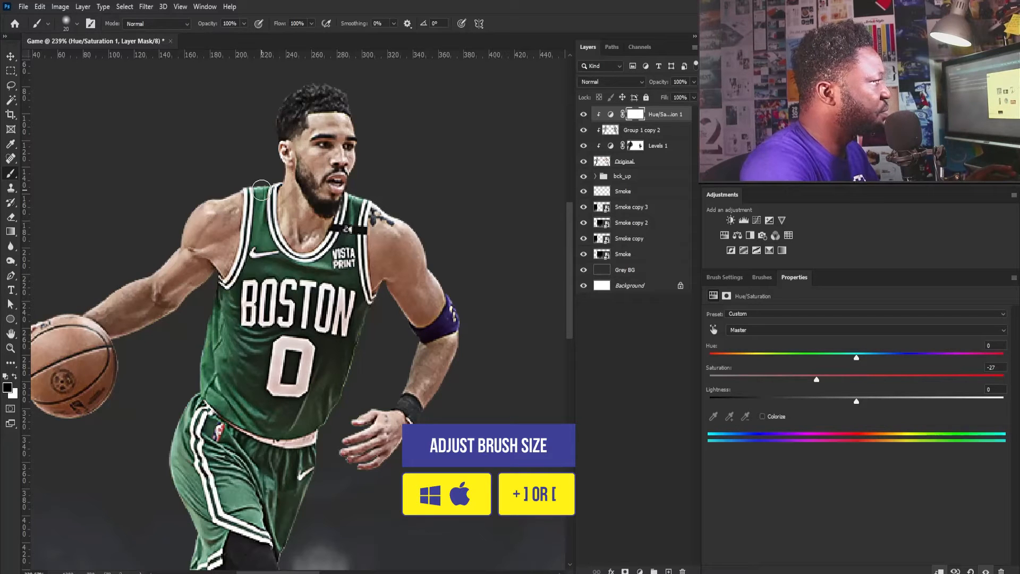
pyautogui.scroll(-5, 261, 190)
pyautogui.press(']')
pyautogui.press(']')
pyautogui.press(']')
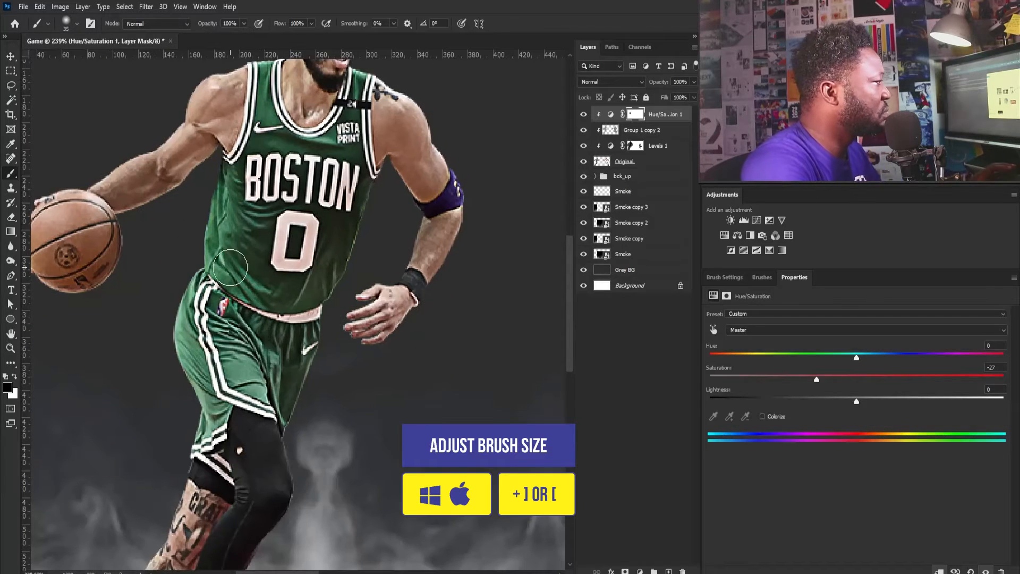
pyautogui.press('[')
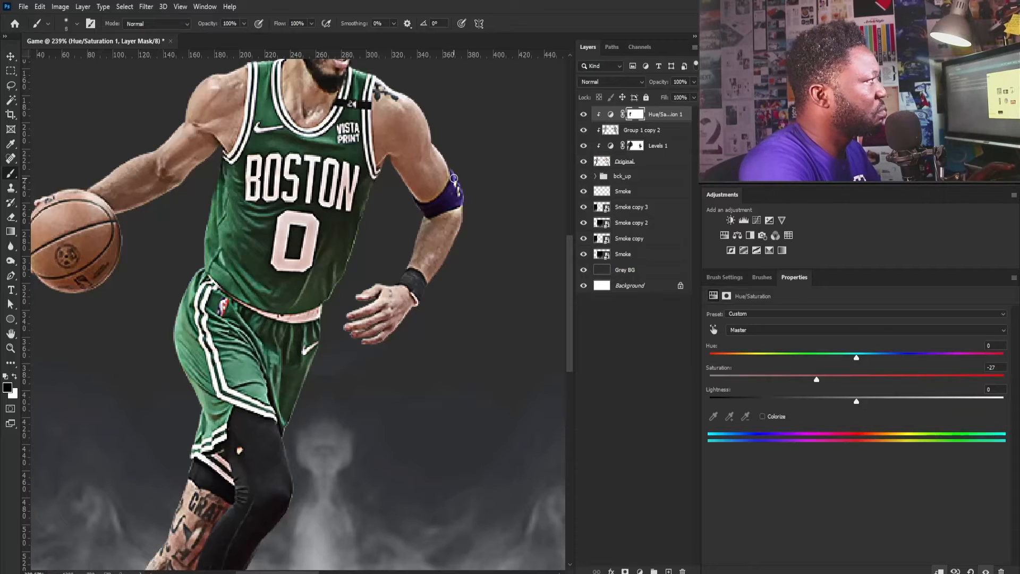
# Mask the Hue/Saturation 1 adjustment off the Warriors player's jersey, varying the brush size around its trim and logo.
pyautogui.scroll(-5, 250, 372)
pyautogui.hscroll(-2, 249, 372)
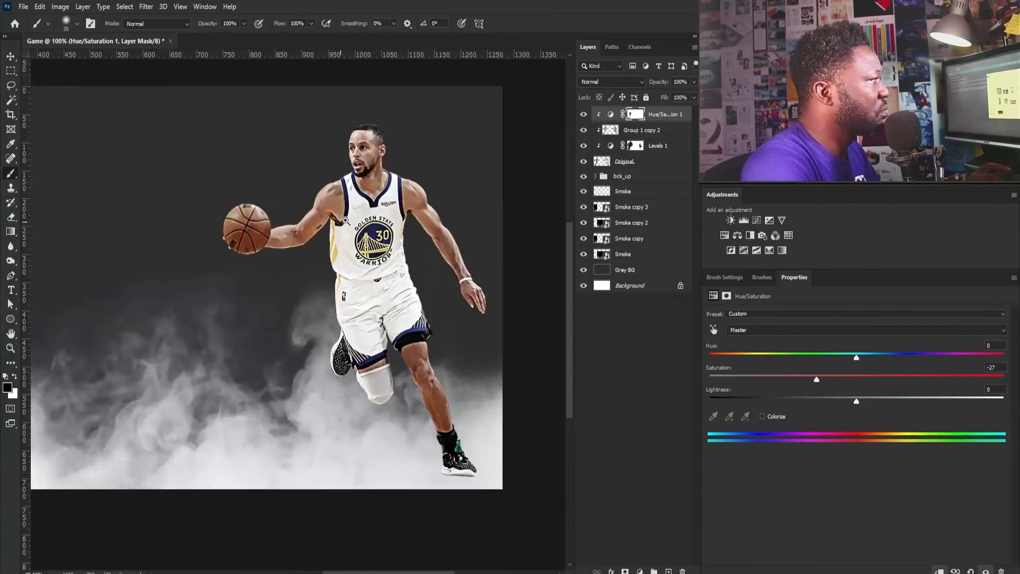
pyautogui.moveTo(346, 221); pyautogui.dragTo(365, 225)
pyautogui.press('[')
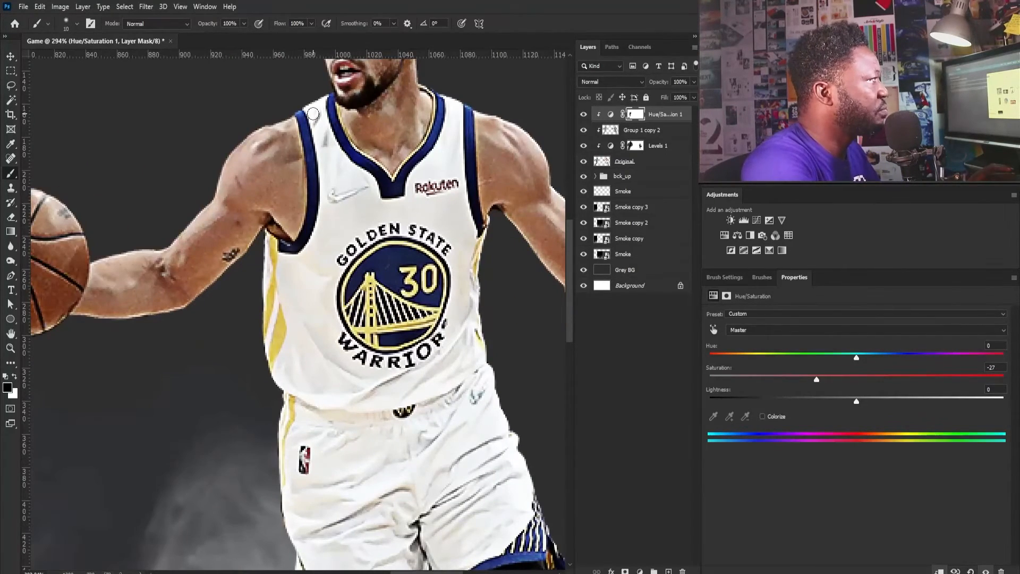
pyautogui.moveTo(284, 299); pyautogui.dragTo(284, 273)
pyautogui.press('[')
pyautogui.press('[')
pyautogui.press('[')
pyautogui.press('[')
pyautogui.press('[')
pyautogui.press('[')
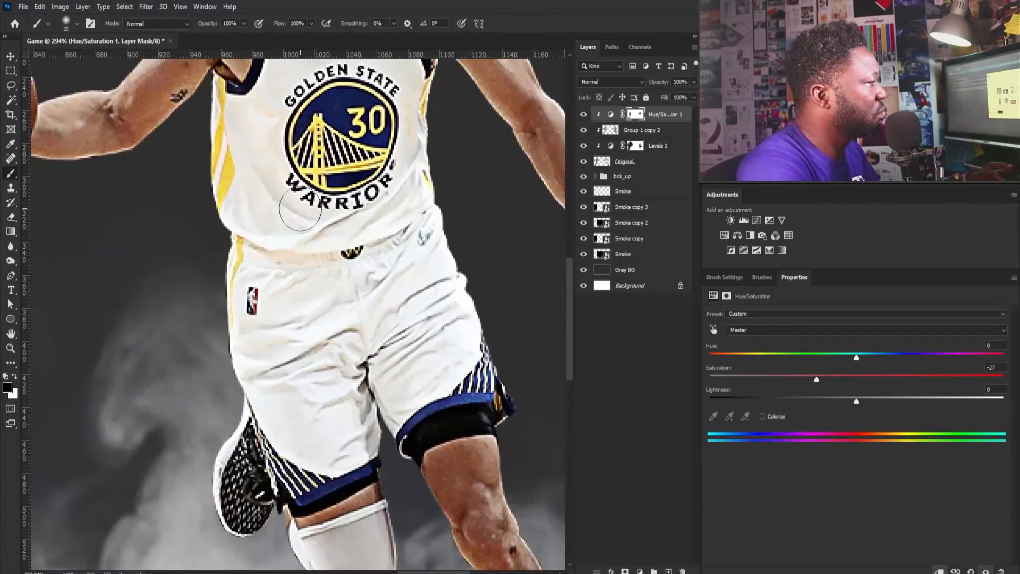
# Continue masking the Hue/Saturation 1 adjustment down the Warriors player's shorts, leg sleeve and shoe with the 35 px black brush.
pyautogui.moveTo(351, 457); pyautogui.dragTo(295, 201)
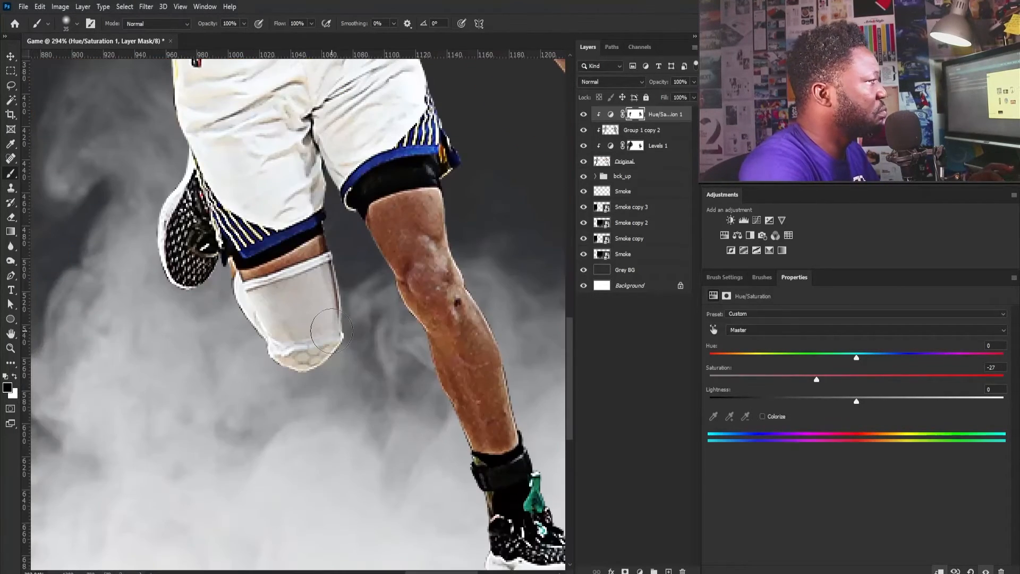
pyautogui.moveTo(432, 409); pyautogui.dragTo(289, 273)
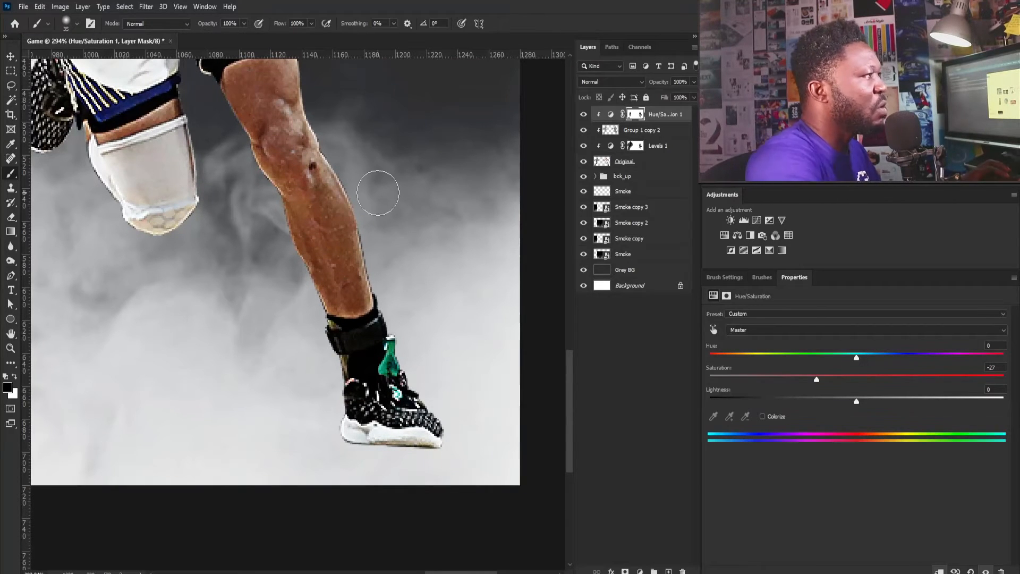
pyautogui.moveTo(406, 219); pyautogui.dragTo(376, 248)
pyautogui.moveTo(336, 209); pyautogui.dragTo(403, 318)
pyautogui.moveTo(444, 223)
pyautogui.mouseDown()
pyautogui.moveTo(421, 224)
pyautogui.moveTo(398, 280)
pyautogui.moveTo(427, 217)
pyautogui.mouseUp()
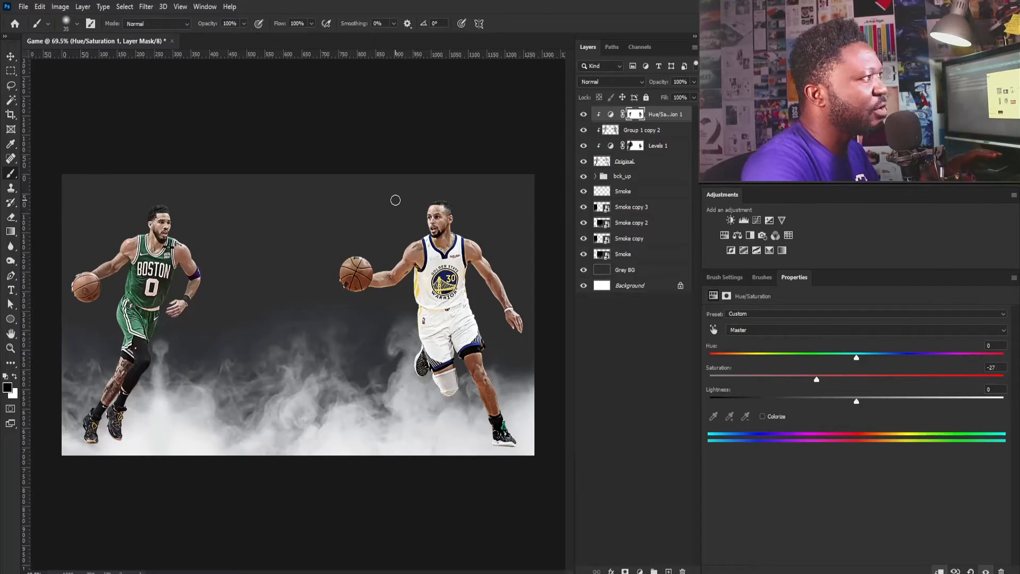
# Add a second clipped Hue/Saturation adjustment above Hue/Saturation 1 and set its saturation to -100.
pyautogui.click(666, 120)
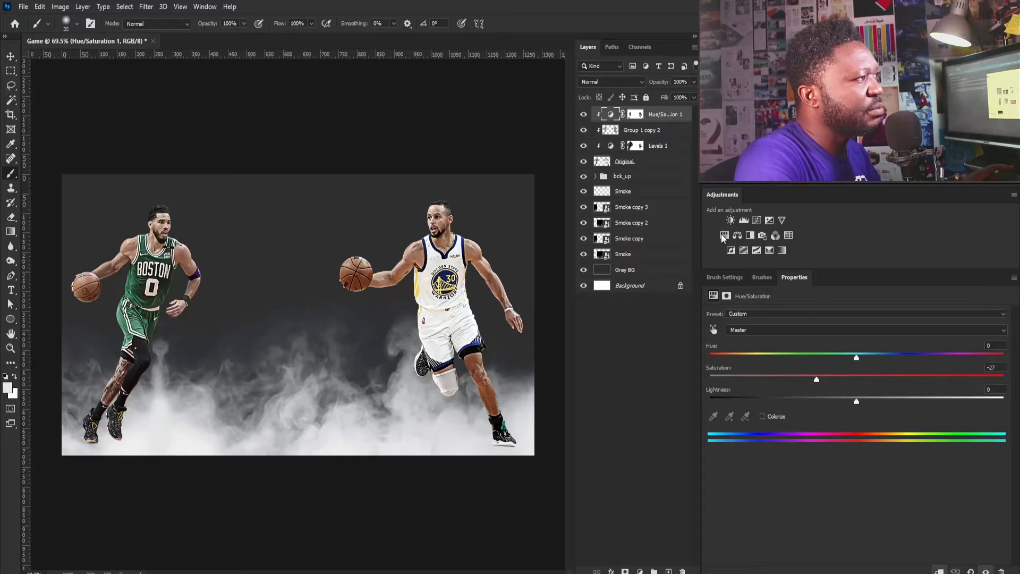
pyautogui.click(723, 235)
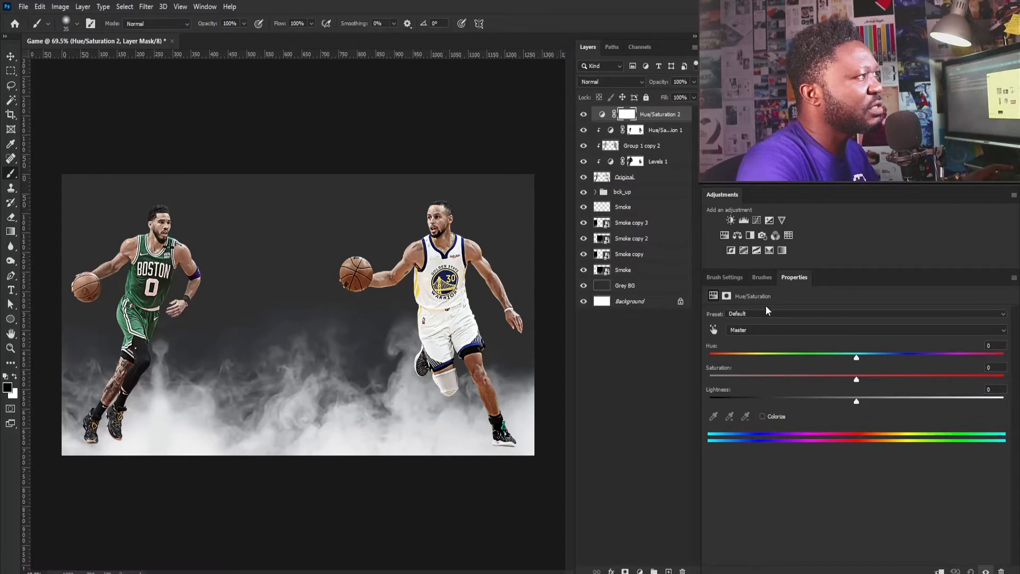
pyautogui.hotkey('ctrl', 'alt', 'g')
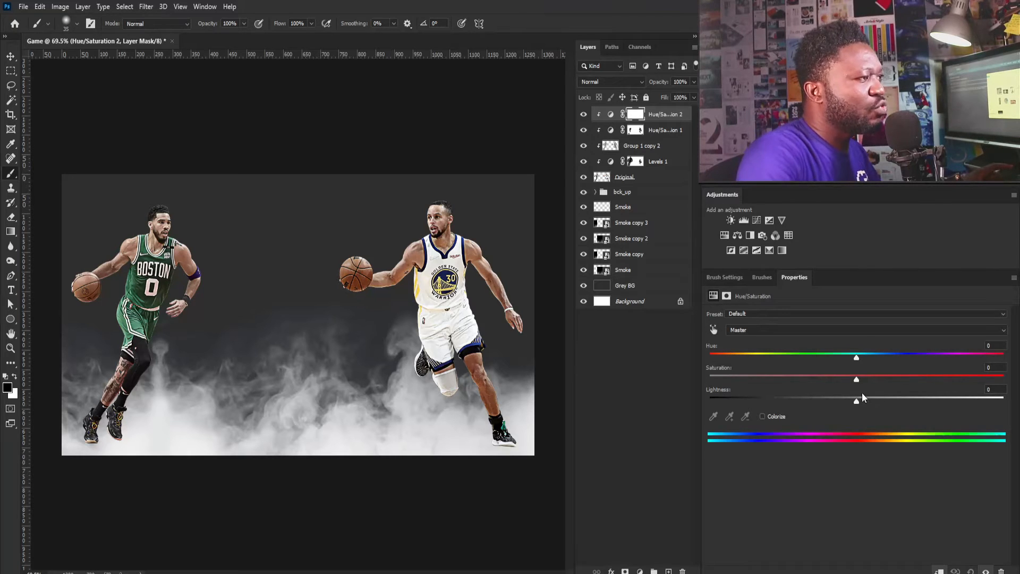
pyautogui.moveTo(853, 384); pyautogui.dragTo(688, 380)
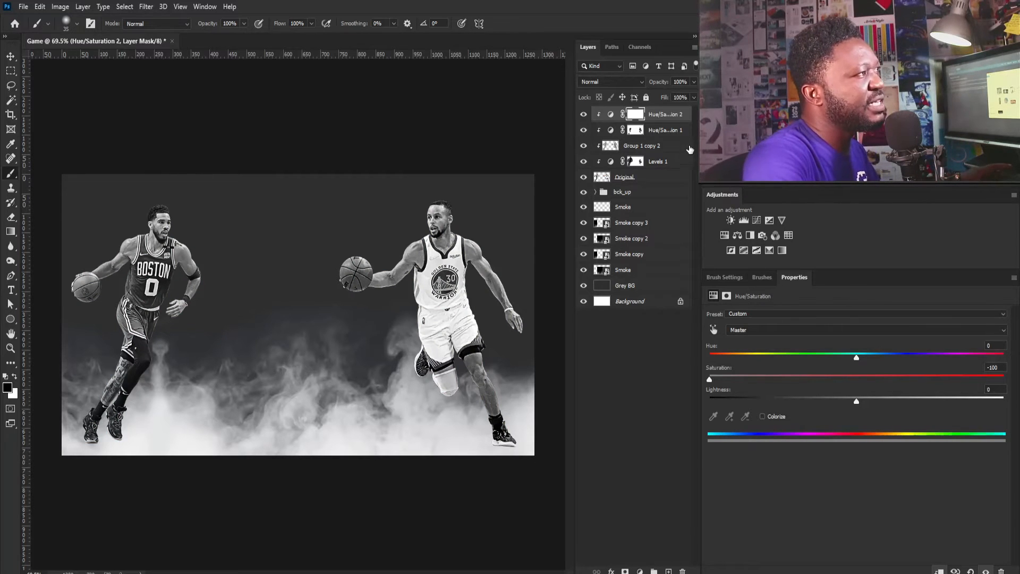
# In Hue/Saturation 2's blending options, limit Blend If to dark tones by splitting the Underlying Layer white slider to 43 / 74.
pyautogui.doubleClick(684, 115)
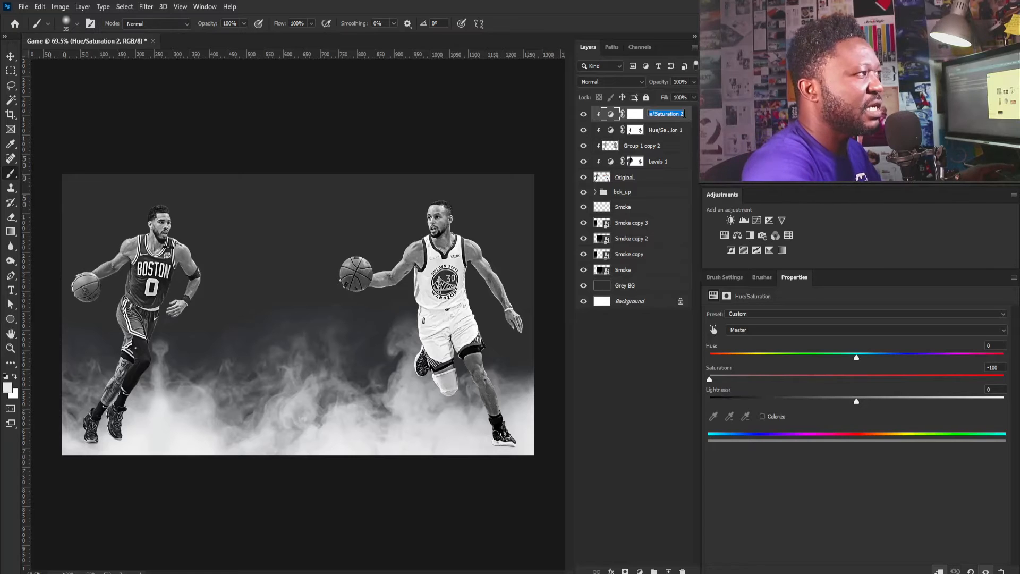
pyautogui.click(690, 119)
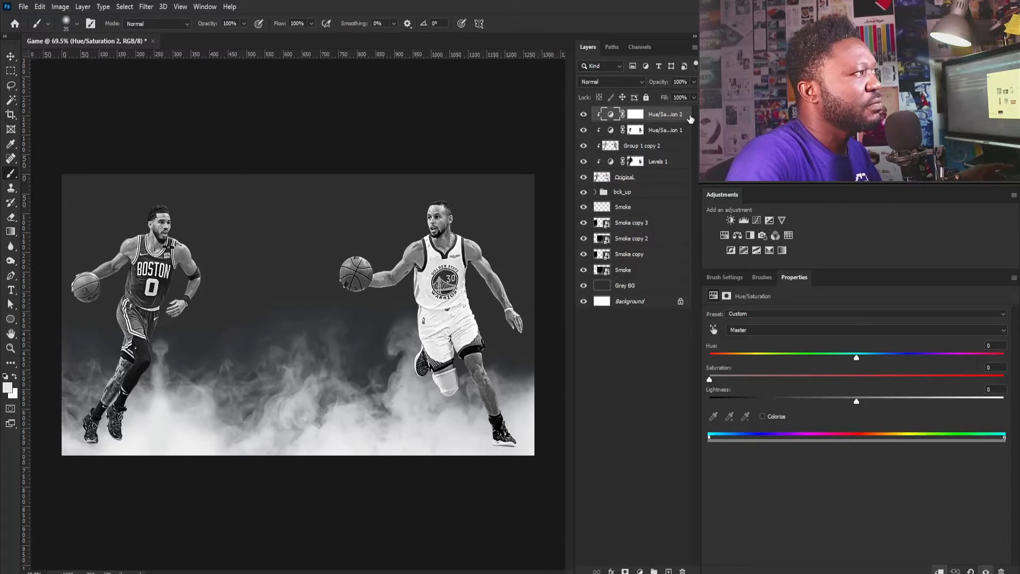
pyautogui.doubleClick(686, 118)
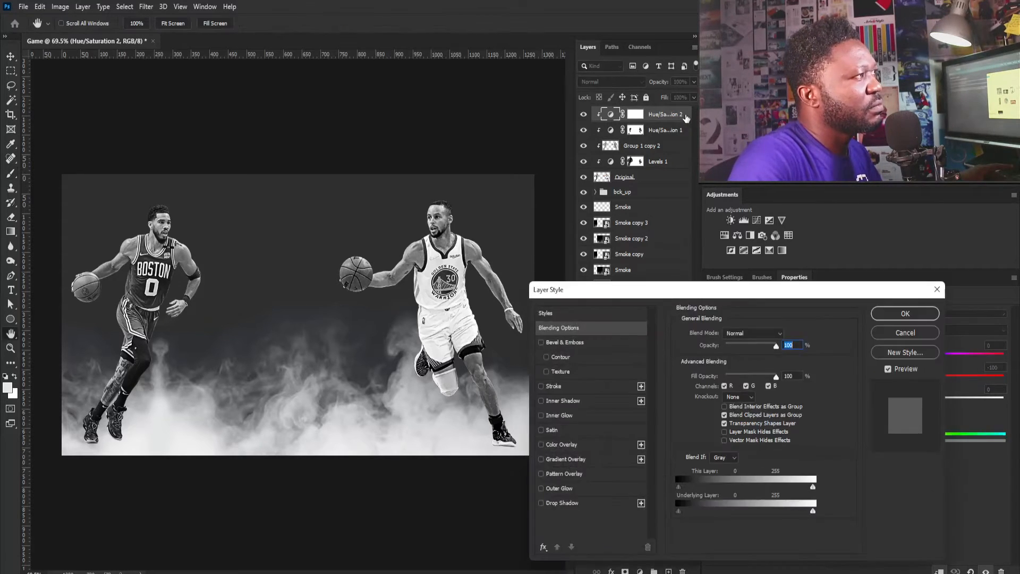
pyautogui.moveTo(724, 298); pyautogui.dragTo(667, 291)
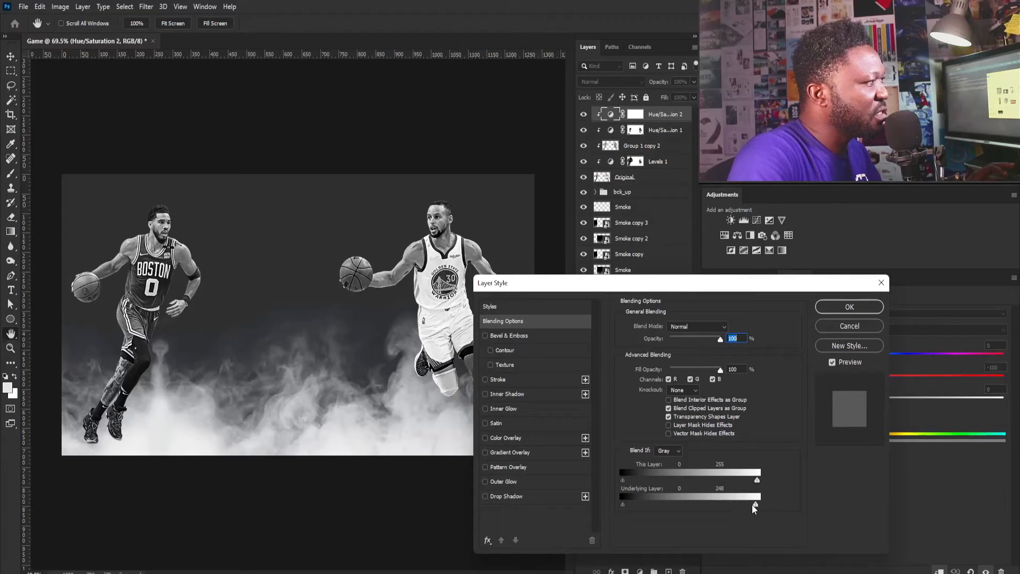
pyautogui.moveTo(752, 505); pyautogui.dragTo(697, 503)
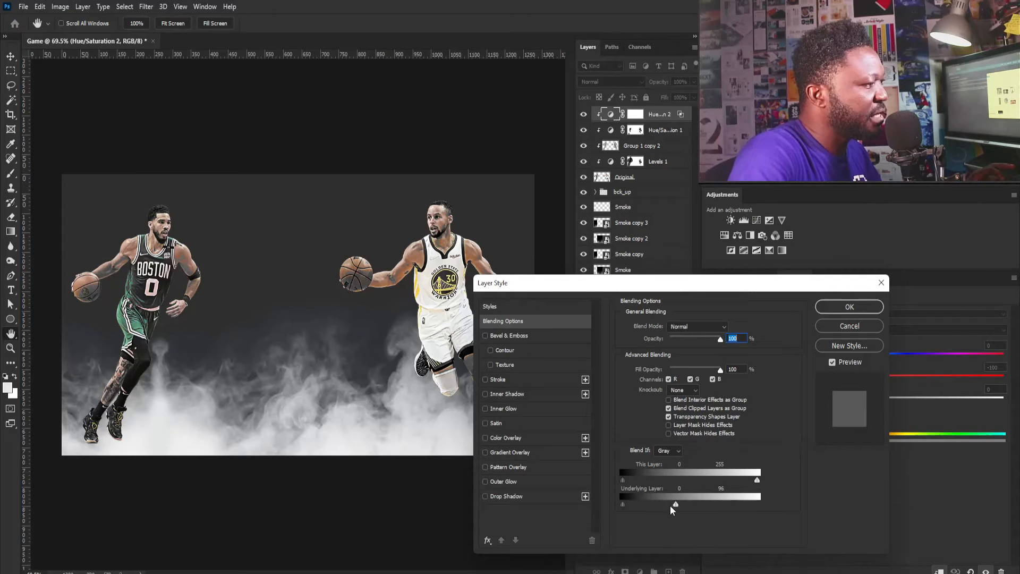
pyautogui.moveTo(647, 506); pyautogui.dragTo(656, 505)
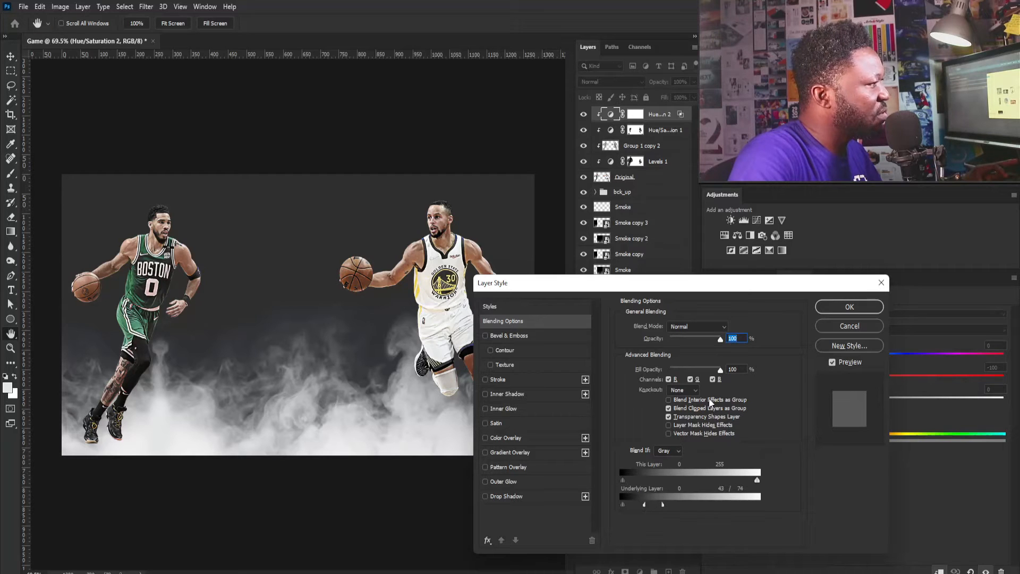
pyautogui.click(849, 307)
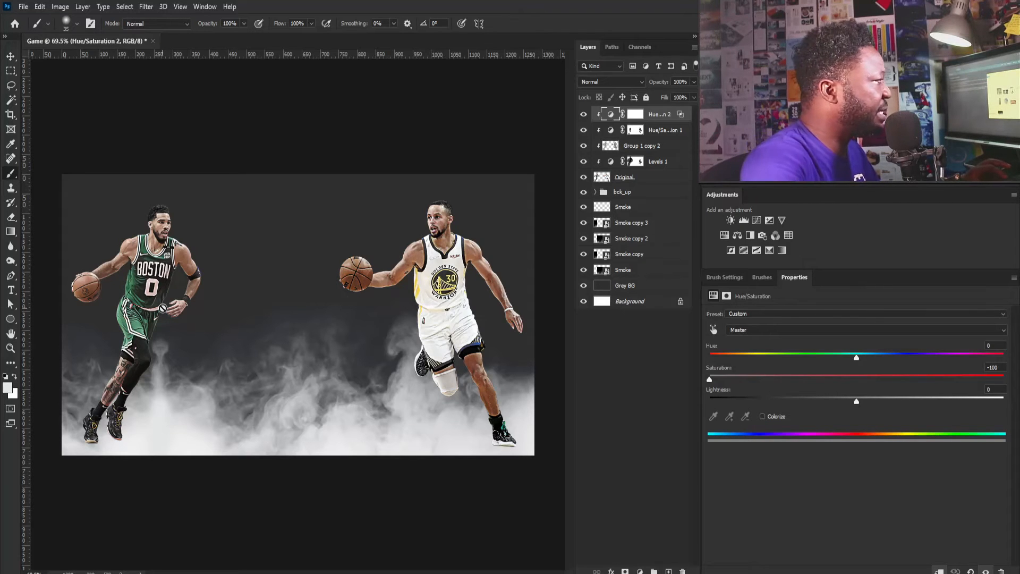
# Paint black on the Hue/Saturation 2 mask over the Boston player's jersey, shorts and colored details, varying the brush size.
pyautogui.moveTo(110, 257); pyautogui.dragTo(150, 259)
pyautogui.moveTo(171, 312); pyautogui.dragTo(247, 287)
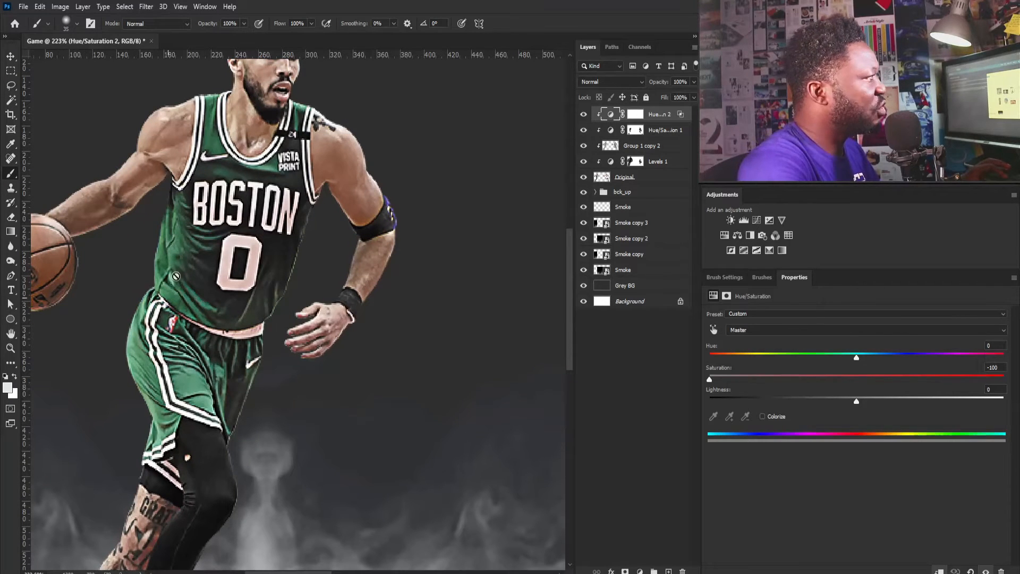
pyautogui.click(635, 115)
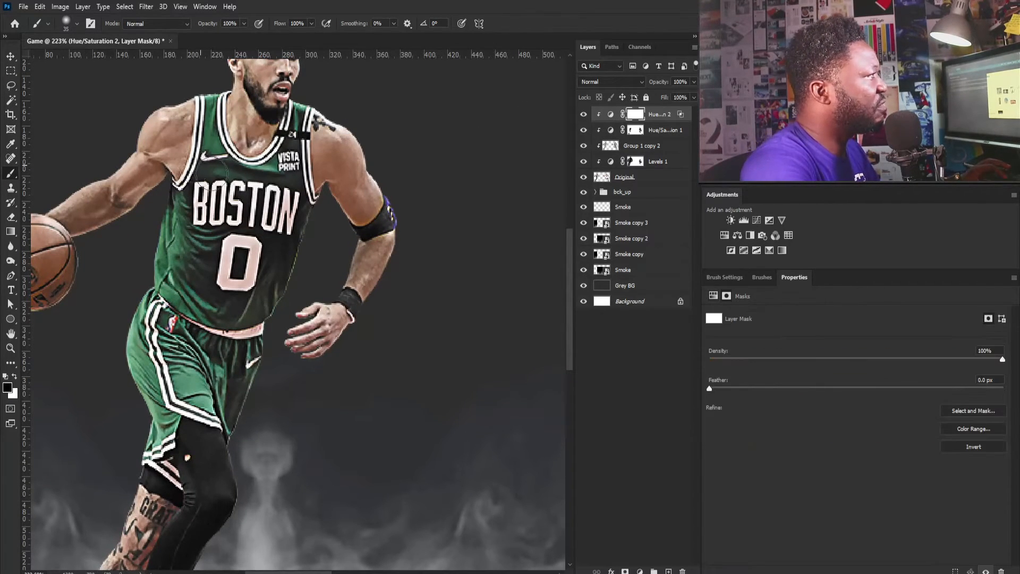
pyautogui.press('x')
pyautogui.press('[')
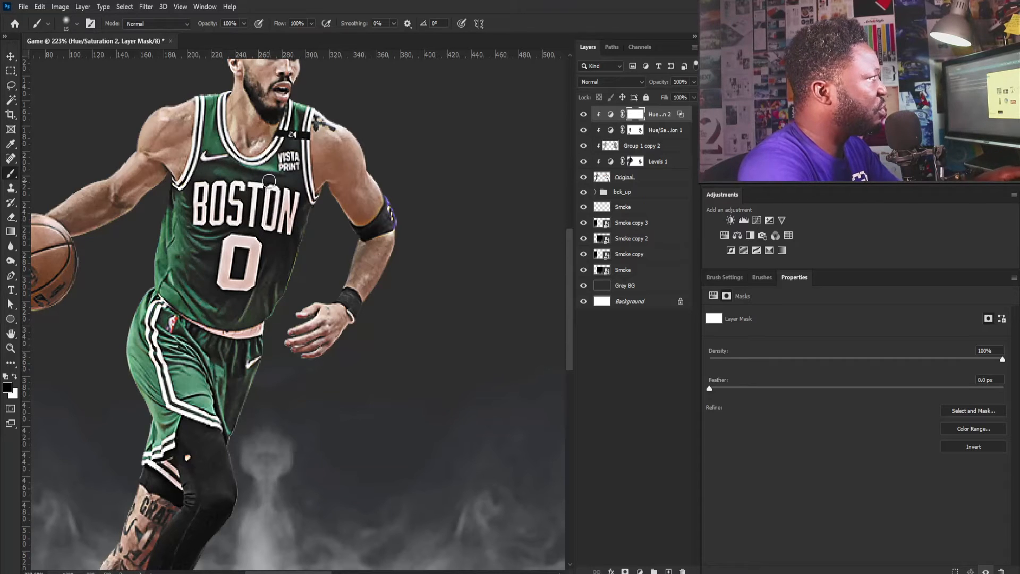
pyautogui.press('[')
pyautogui.press('[')
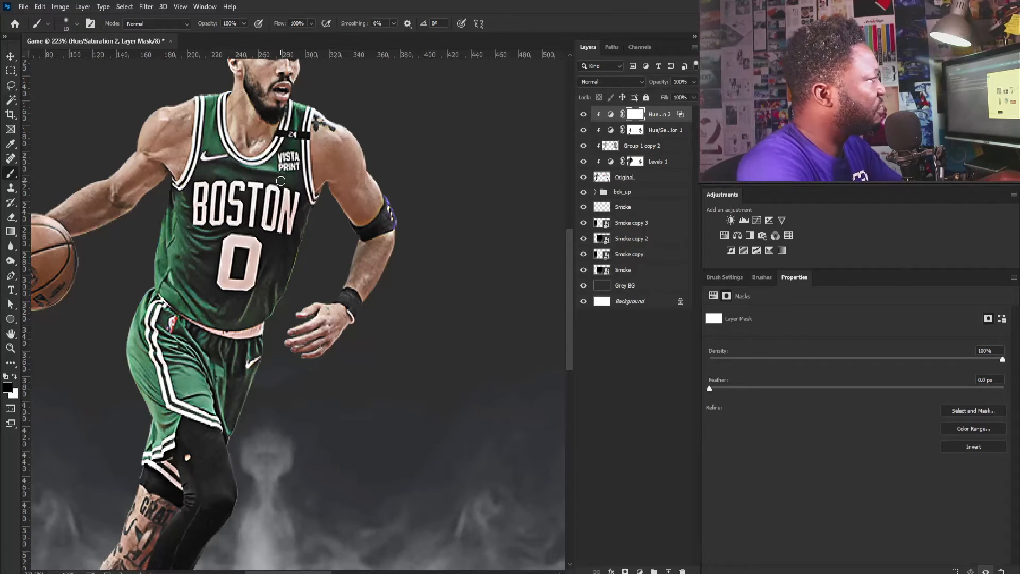
pyautogui.press(']')
pyautogui.press(']')
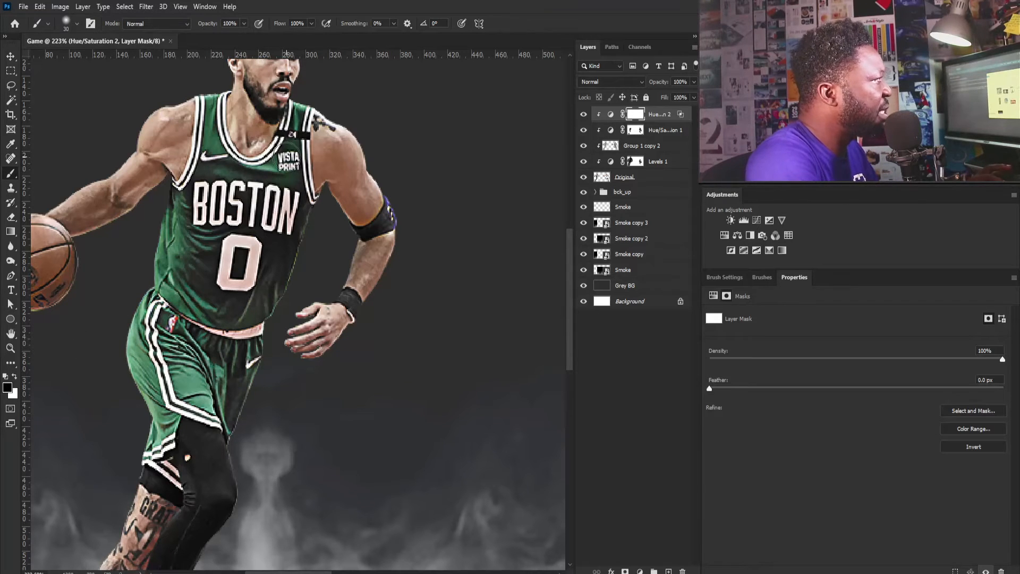
pyautogui.click(287, 156)
pyautogui.press('[')
pyautogui.press('[')
pyautogui.press('[')
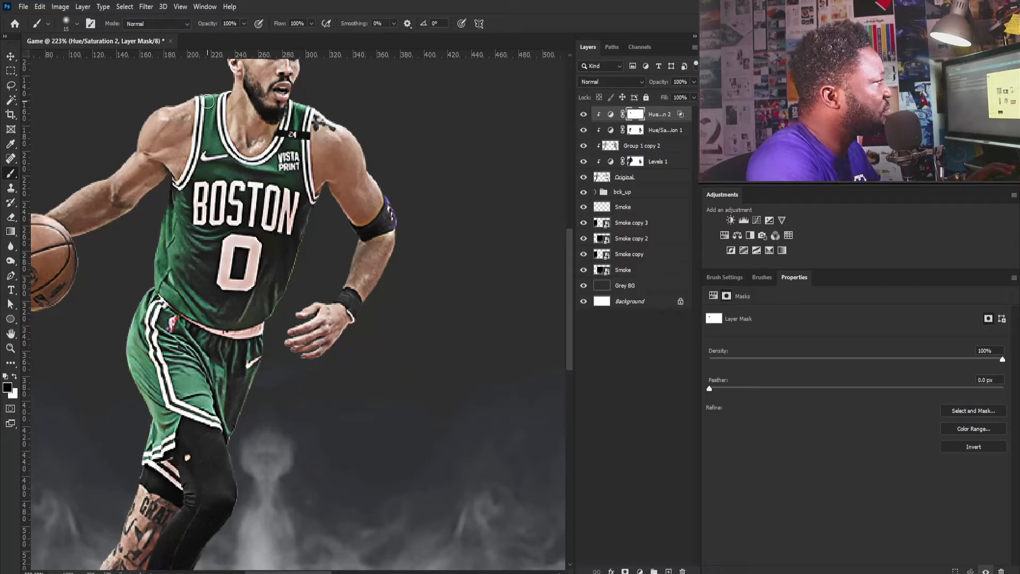
pyautogui.press(']')
pyautogui.press(']')
pyautogui.press(']')
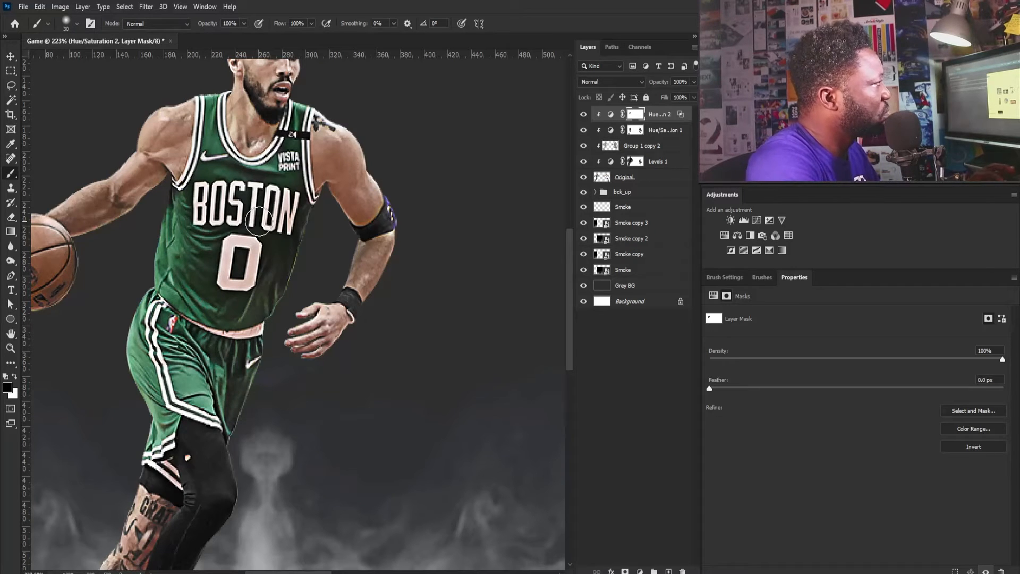
pyautogui.scroll(-4, 249, 255)
pyautogui.moveTo(88, 478)
pyautogui.mouseDown()
pyautogui.moveTo(229, 319)
pyautogui.moveTo(197, 300)
pyautogui.mouseUp()
pyautogui.click(214, 300)
pyautogui.moveTo(351, 74); pyautogui.dragTo(239, 332)
pyautogui.moveTo(240, 331)
pyautogui.mouseDown()
pyautogui.moveTo(267, 332)
pyautogui.moveTo(227, 308)
pyautogui.mouseUp()
# Mask Hue/Saturation 2 off the navy collar and armhole trim of the Warriors player's jersey with a small black brush.
pyautogui.moveTo(435, 230); pyautogui.dragTo(159, 234)
pyautogui.moveTo(455, 229); pyautogui.dragTo(173, 241)
pyautogui.moveTo(361, 225); pyautogui.dragTo(190, 253)
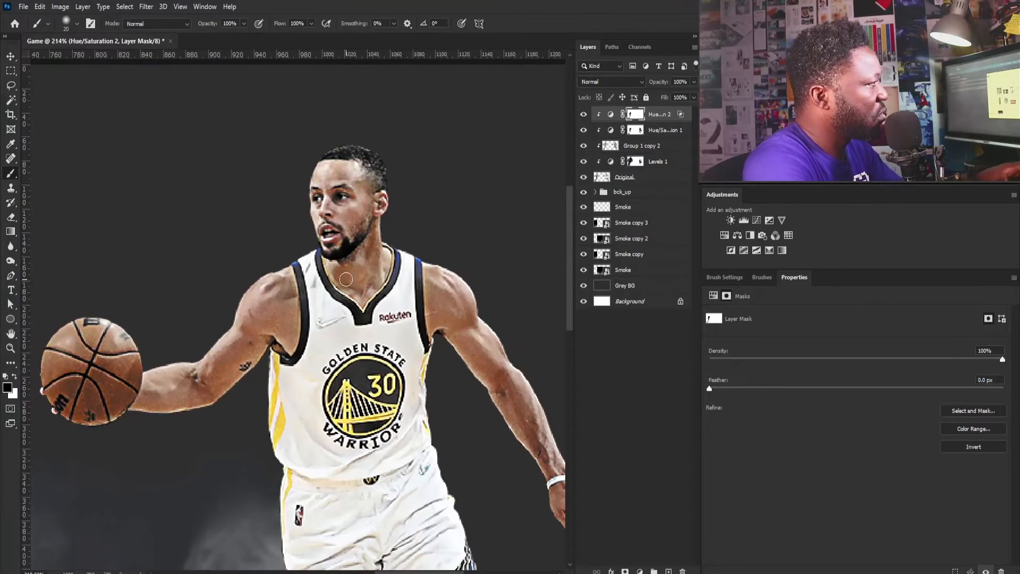
pyautogui.press('[')
pyautogui.press('[')
pyautogui.press('[')
pyautogui.press('[')
pyautogui.scroll(3, 363, 330)
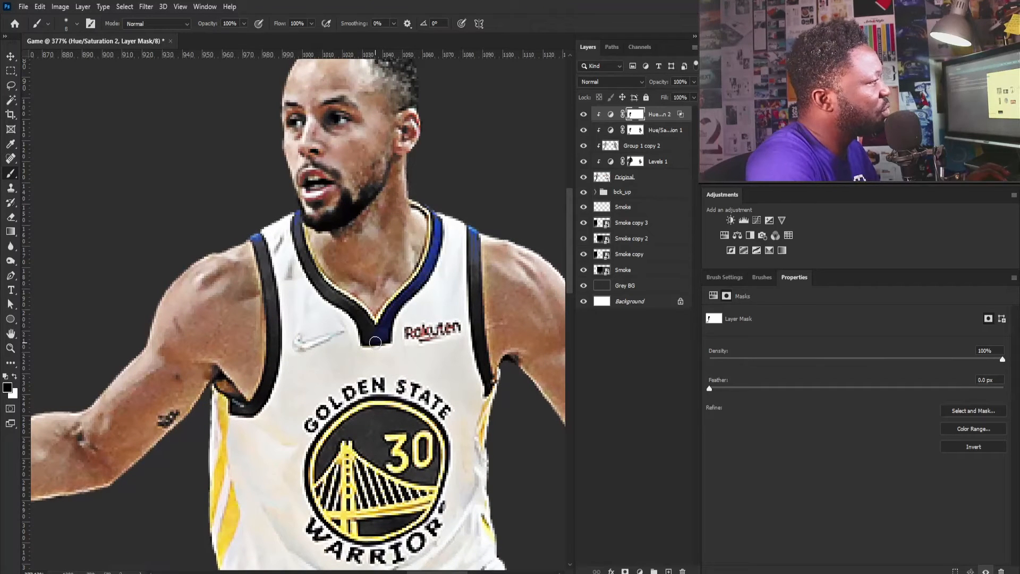
pyautogui.moveTo(348, 303)
pyautogui.mouseDown()
pyautogui.moveTo(322, 284)
pyautogui.moveTo(298, 223)
pyautogui.moveTo(272, 307)
pyautogui.moveTo(274, 363)
pyautogui.mouseUp()
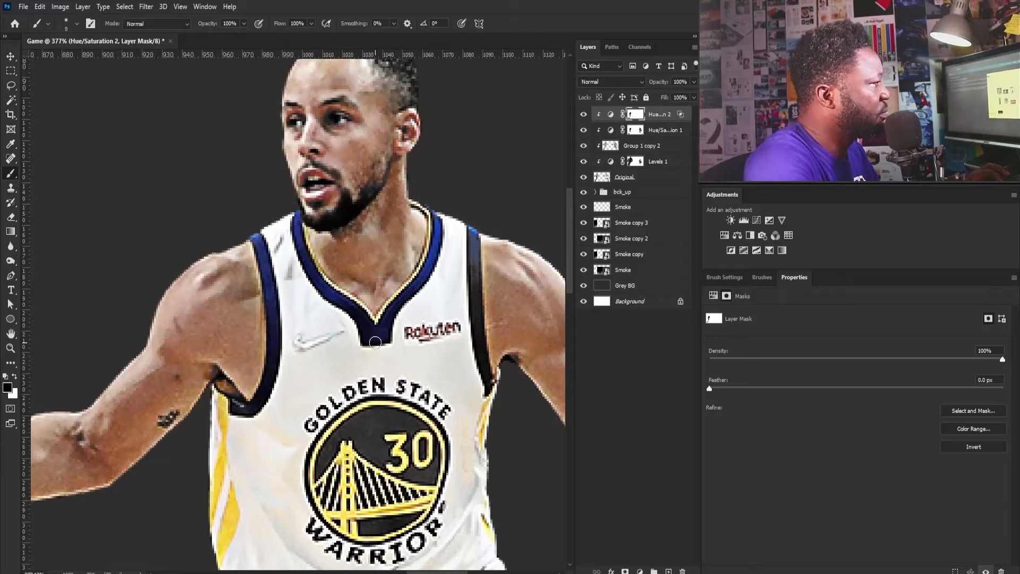
pyautogui.moveTo(468, 234); pyautogui.dragTo(476, 326)
# Mask Hue/Saturation 2 off the blue hems of both legs of the Warriors player's shorts.
pyautogui.scroll(-6, 470, 207)
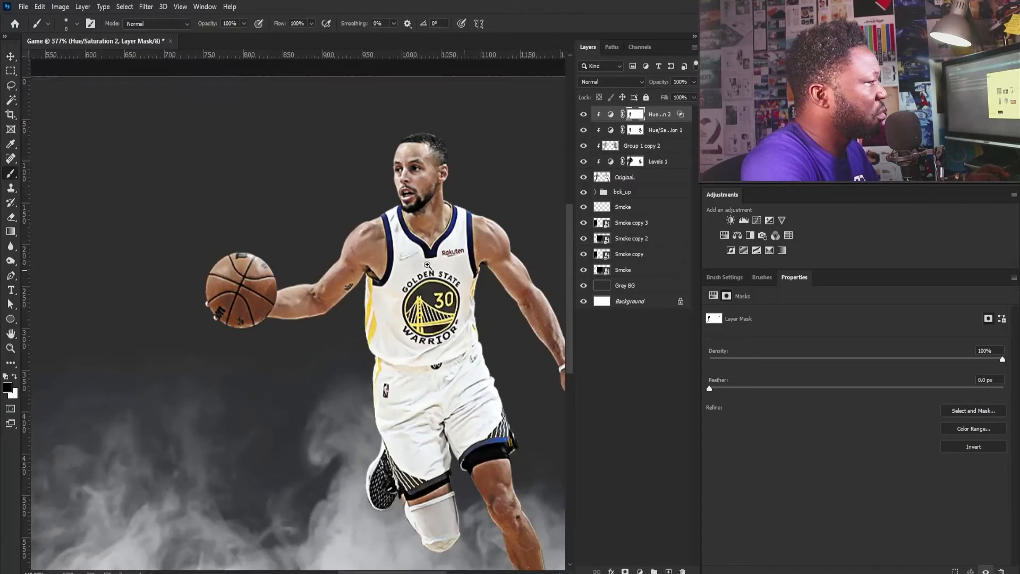
pyautogui.scroll(6, 492, 299)
pyautogui.moveTo(407, 345); pyautogui.dragTo(355, 383)
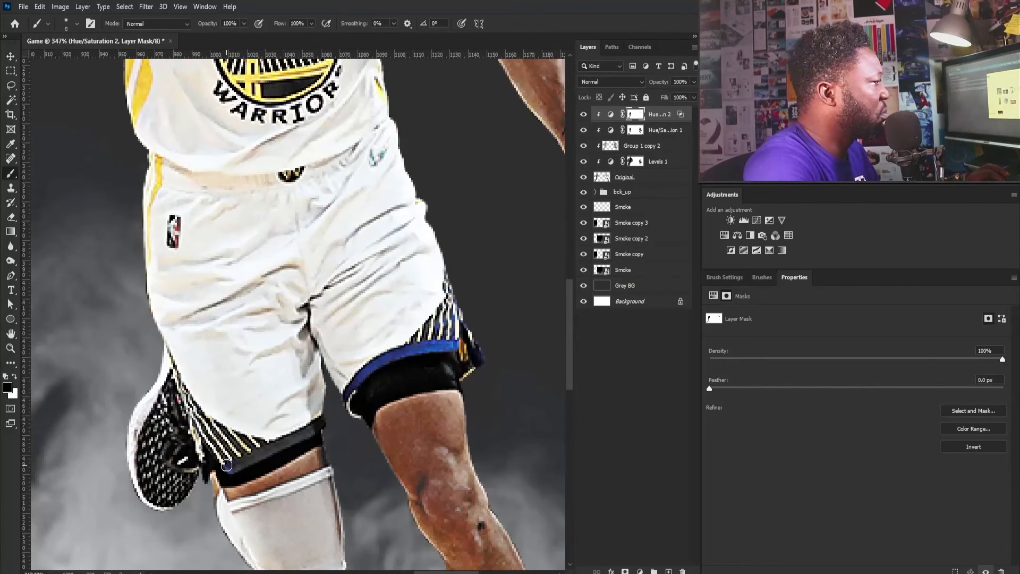
pyautogui.moveTo(226, 465); pyautogui.dragTo(313, 431)
pyautogui.scroll(-6, 226, 465)
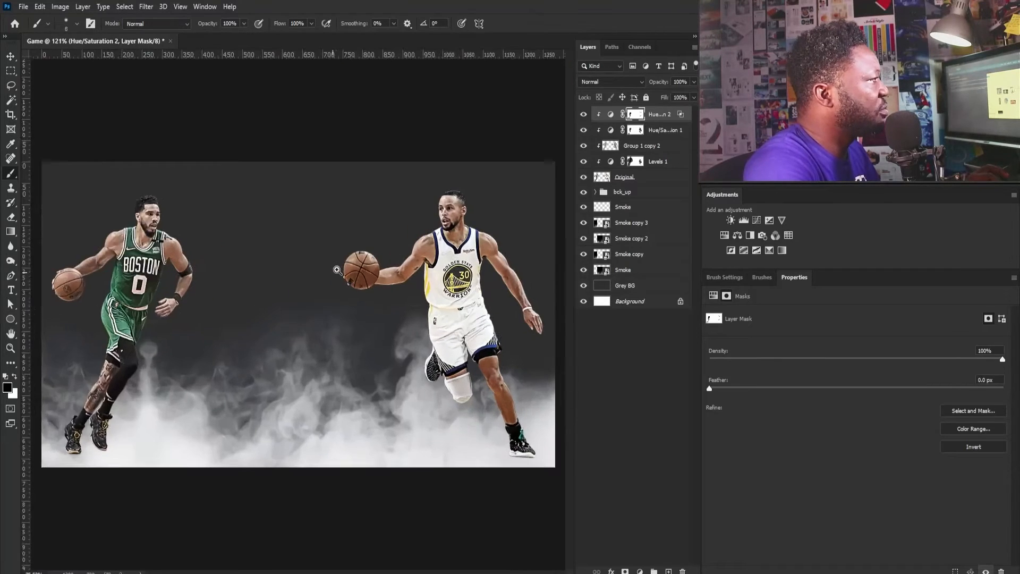
pyautogui.scroll(2, 297, 372)
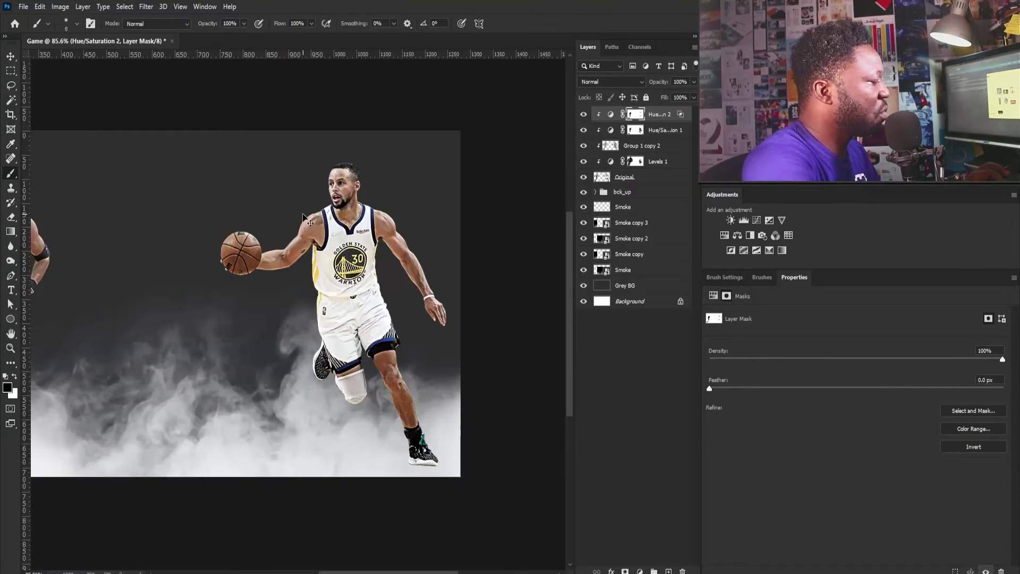
# Add a clipped Curves adjustment above Hue/Saturation 2 and darken the midtones with a point at input 164, output 127.
pyautogui.click(757, 220)
pyautogui.scroll(-1, 319, 198)
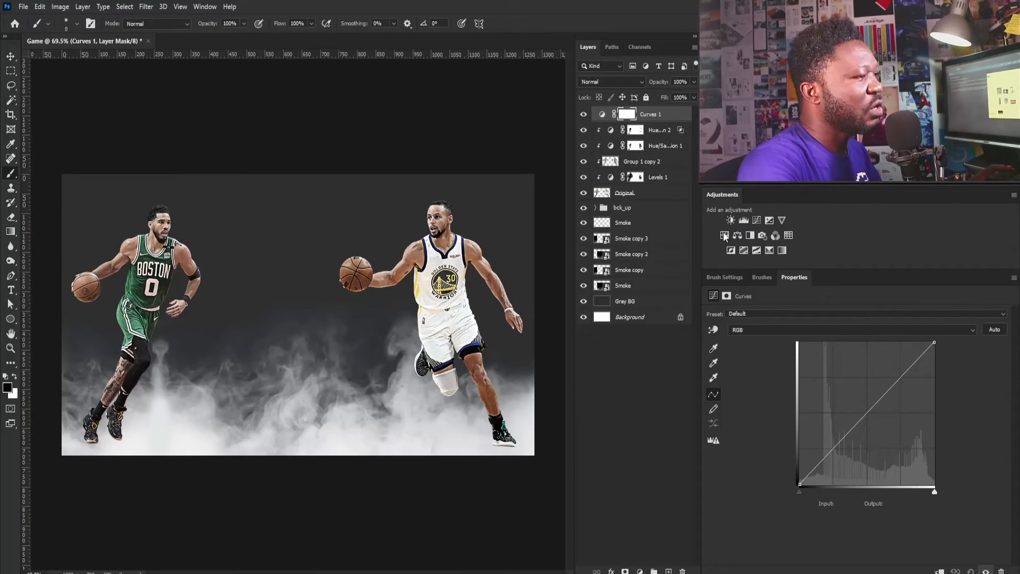
pyautogui.click(938, 570)
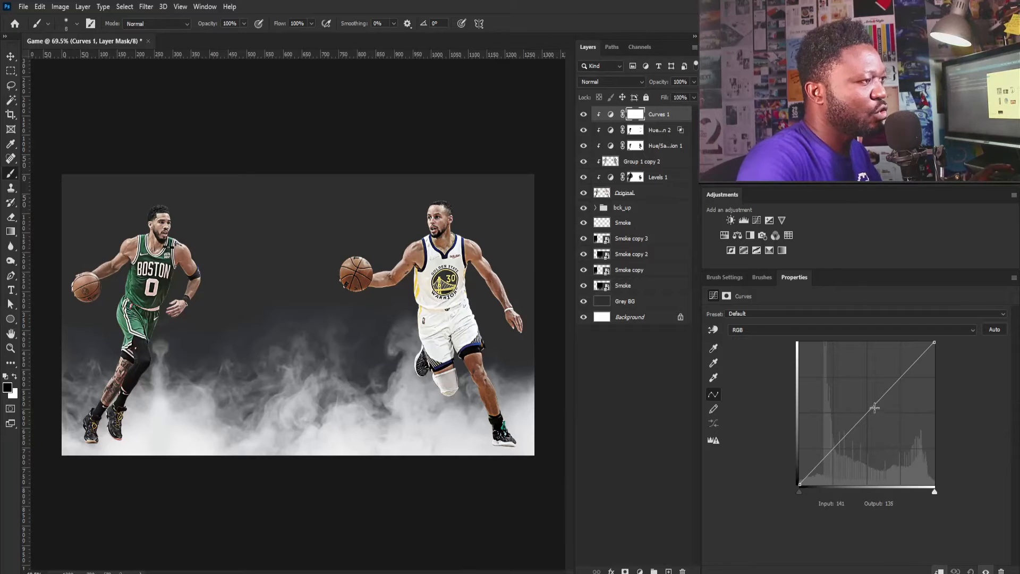
pyautogui.moveTo(875, 407); pyautogui.dragTo(886, 413)
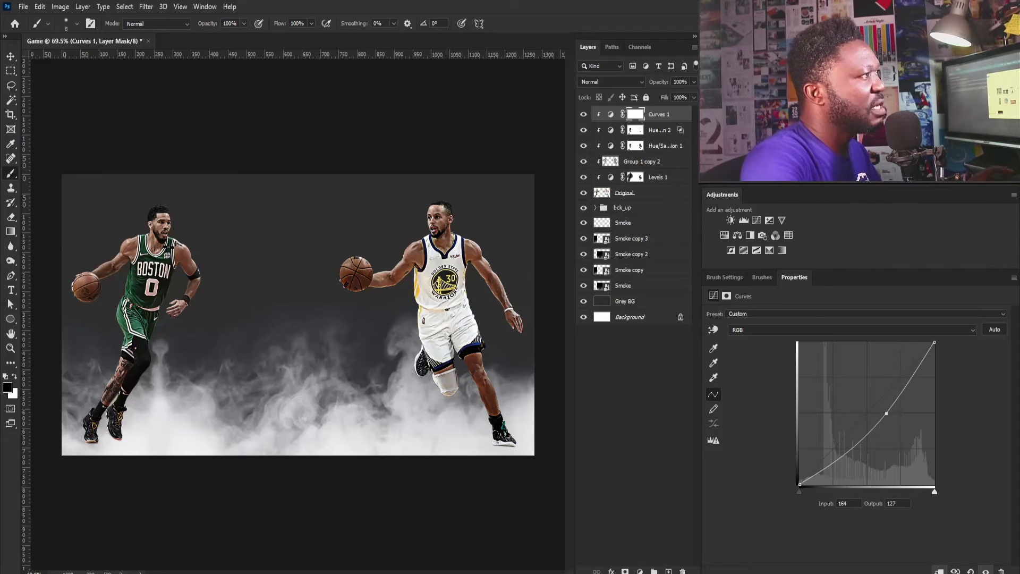
# In Curves 1's blending options, restrict it to darker tones by splitting the Underlying Layer white slider for a soft transition.
pyautogui.click(689, 114)
pyautogui.doubleClick(690, 114)
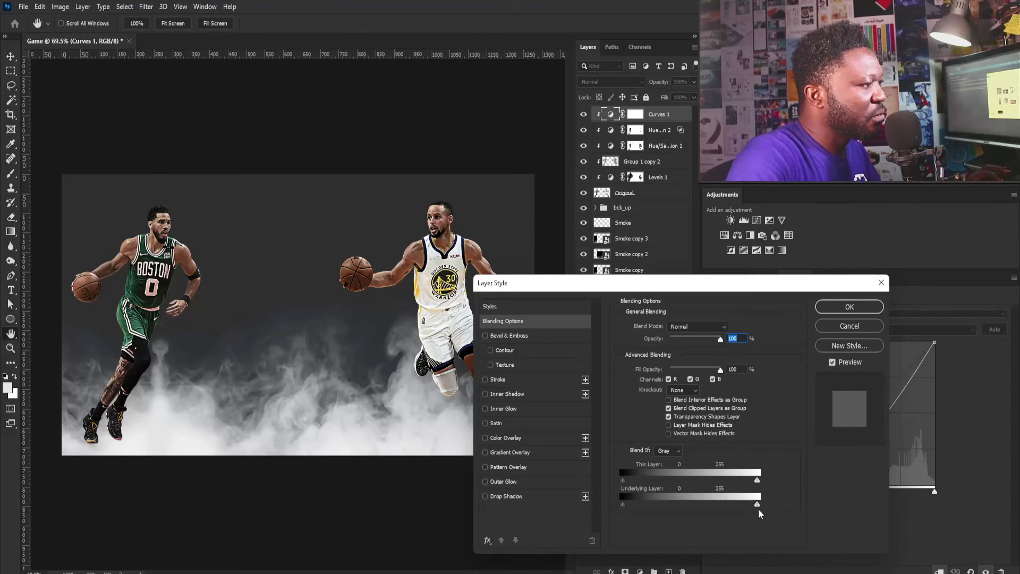
pyautogui.moveTo(757, 504); pyautogui.dragTo(662, 507)
pyautogui.press('alt')
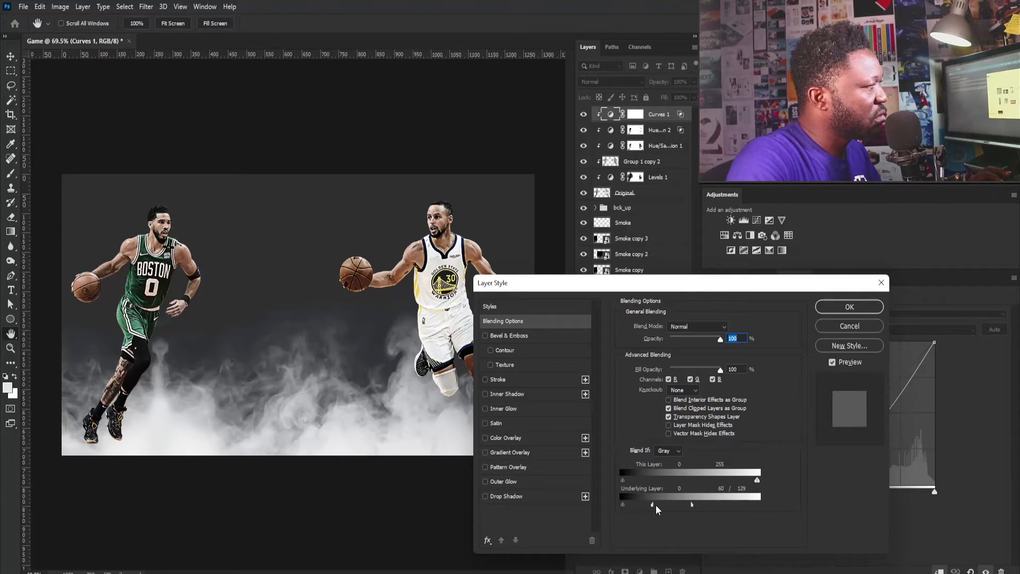
pyautogui.moveTo(657, 509); pyautogui.dragTo(692, 512)
pyautogui.click(840, 309)
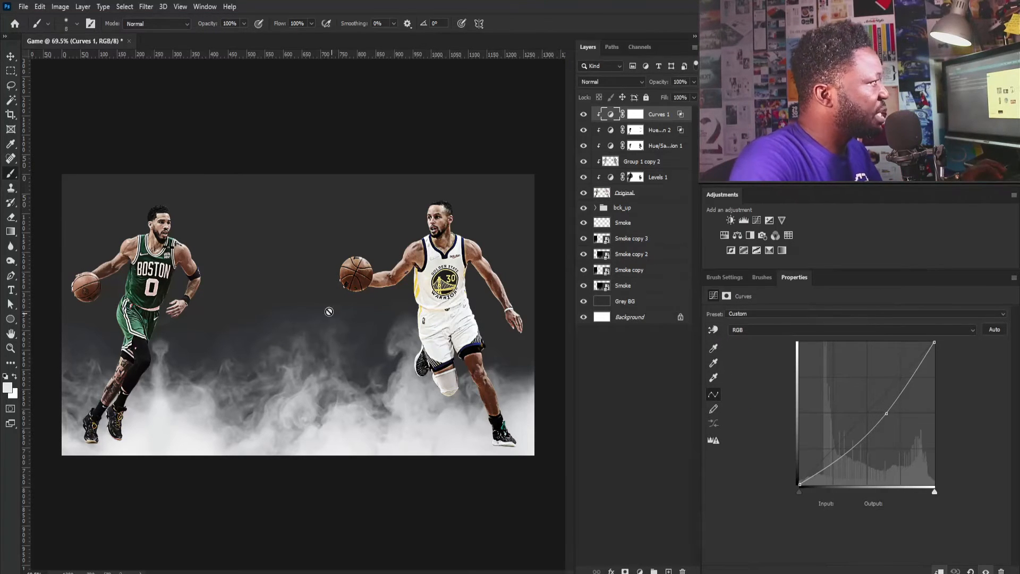
# Copy the Hue/Saturation 2 mask onto Curves 1 and paint the Warriors jersey logo black on both masks with an enlarged brush.
pyautogui.scroll(1, 164, 232)
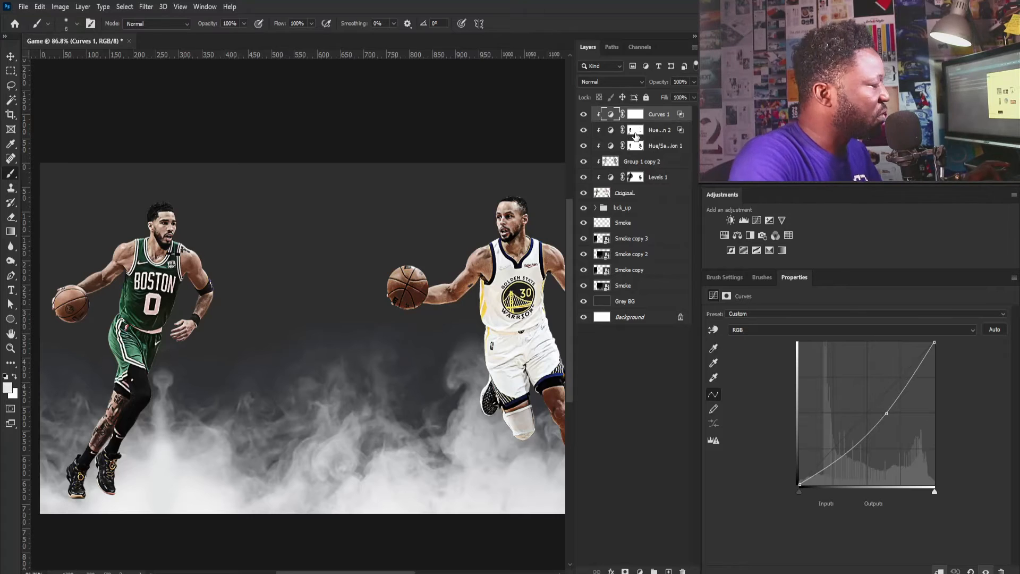
pyautogui.moveTo(635, 135); pyautogui.dragTo(636, 116)
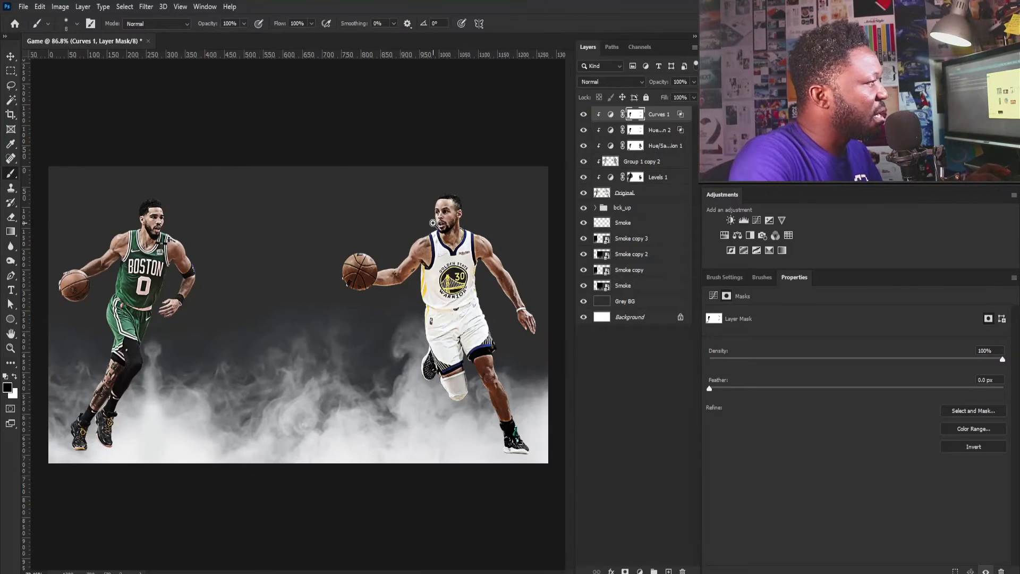
pyautogui.scroll(-1, 441, 226)
pyautogui.scroll(5, 473, 276)
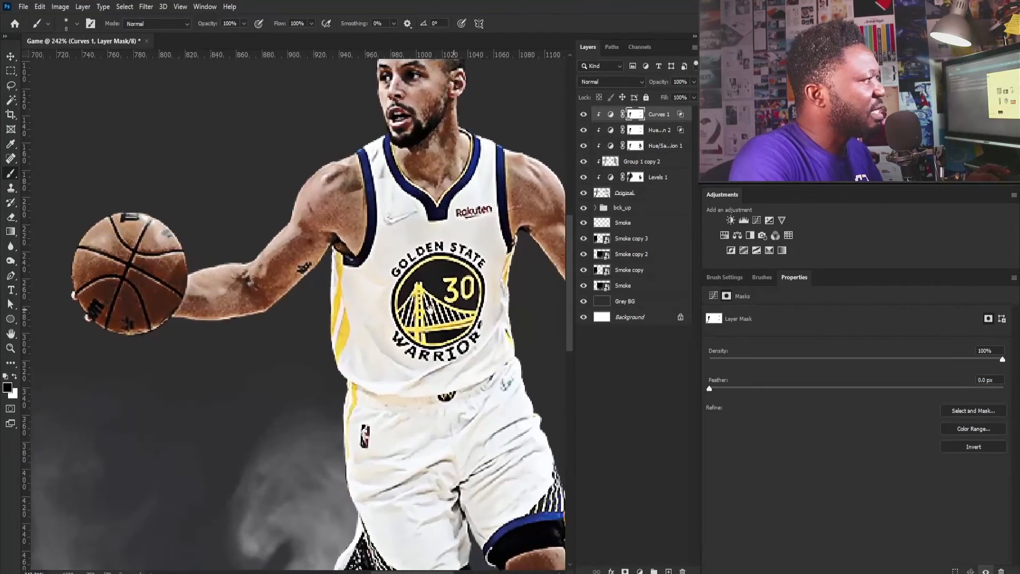
pyautogui.press(']')
pyautogui.press(']')
pyautogui.press(']')
pyautogui.press(']')
pyautogui.press(']')
pyautogui.press(']')
pyautogui.press(']')
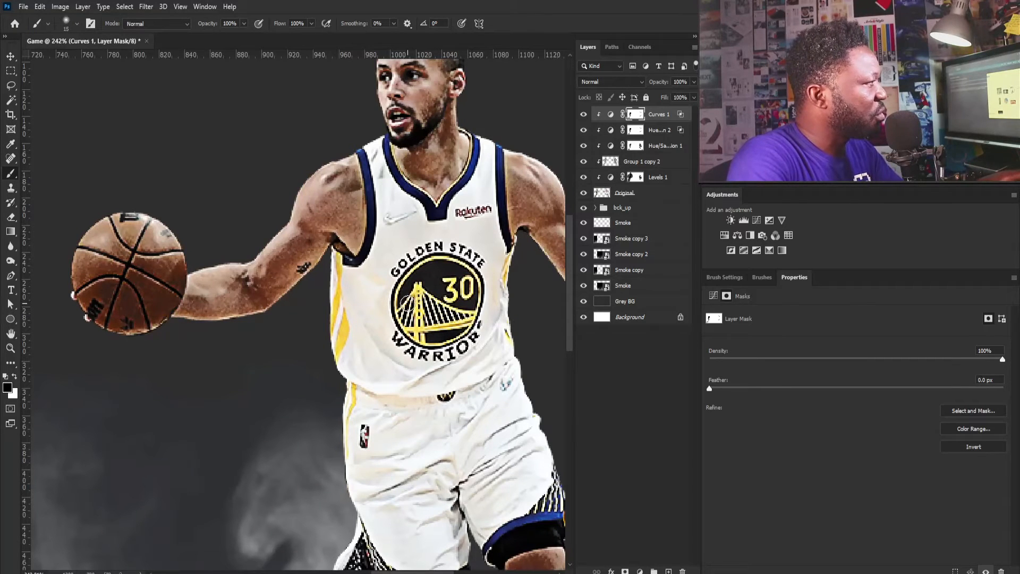
pyautogui.moveTo(446, 298)
pyautogui.mouseDown()
pyautogui.moveTo(430, 282)
pyautogui.moveTo(462, 287)
pyautogui.moveTo(455, 329)
pyautogui.moveTo(464, 266)
pyautogui.moveTo(414, 340)
pyautogui.moveTo(456, 347)
pyautogui.mouseUp()
pyautogui.click(634, 132)
pyautogui.moveTo(478, 266)
pyautogui.mouseDown()
pyautogui.moveTo(411, 281)
pyautogui.moveTo(454, 334)
pyautogui.moveTo(399, 300)
pyautogui.moveTo(428, 272)
pyautogui.moveTo(393, 350)
pyautogui.mouseUp()
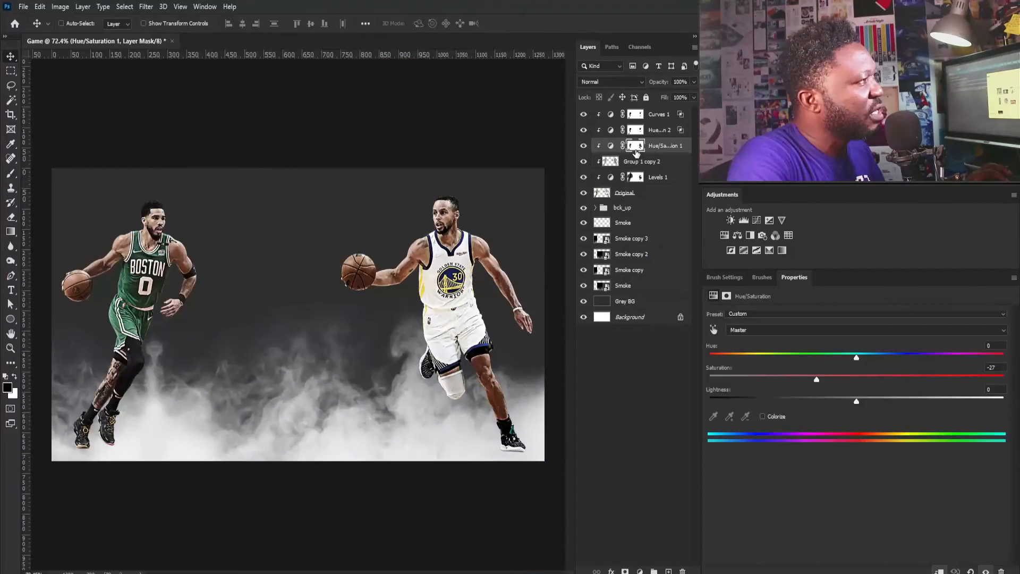
# Set the midtone input of the Levels 1 adjustment to 0.63.
pyautogui.click(634, 177)
pyautogui.click(612, 179)
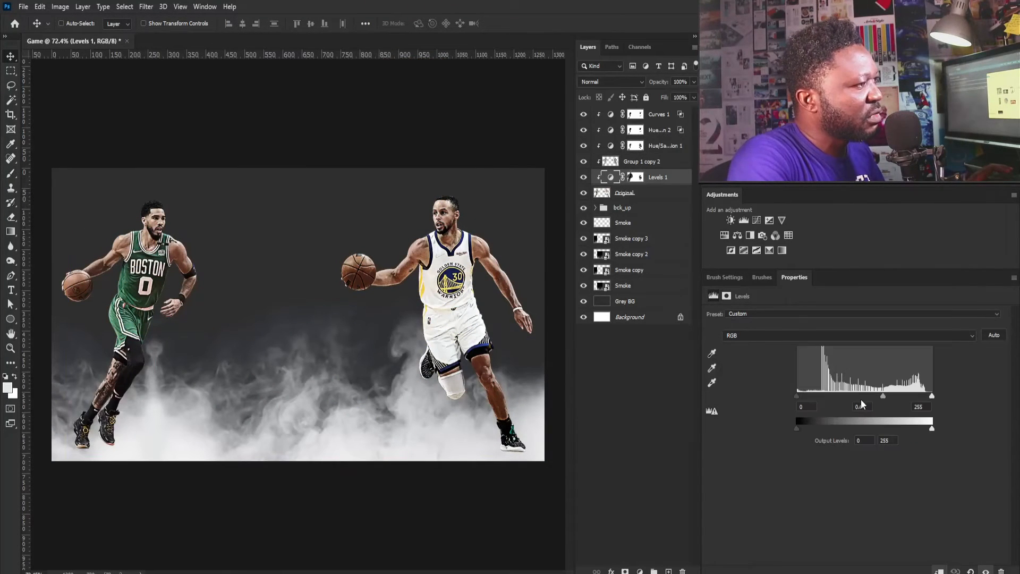
pyautogui.moveTo(883, 396); pyautogui.dragTo(886, 396)
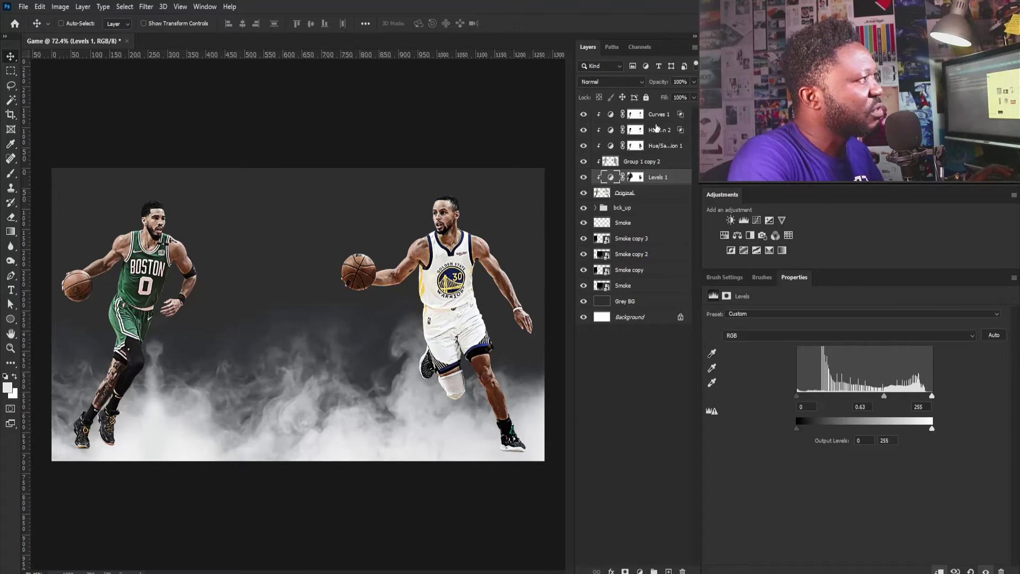
# Add a Selective Color adjustment above Curves 1 and set the Greens' Magenta to -47%.
pyautogui.click(635, 114)
pyautogui.press('ctrl')
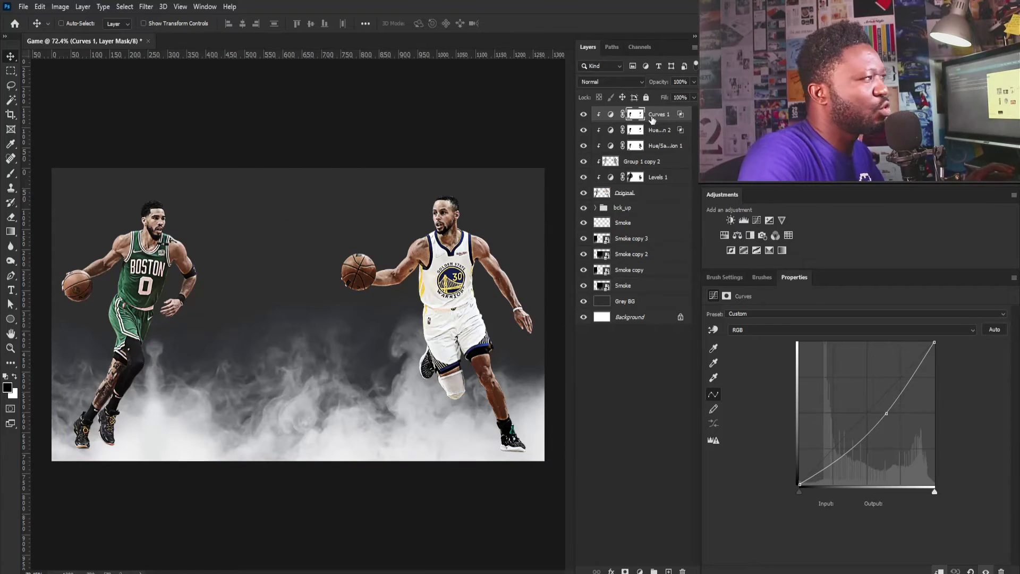
pyautogui.click(610, 114)
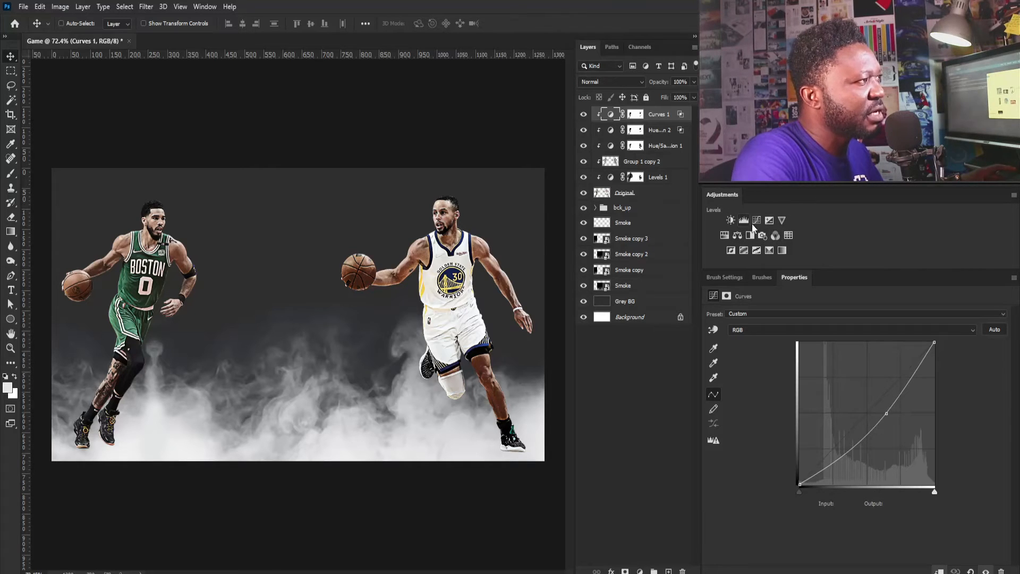
pyautogui.click(768, 251)
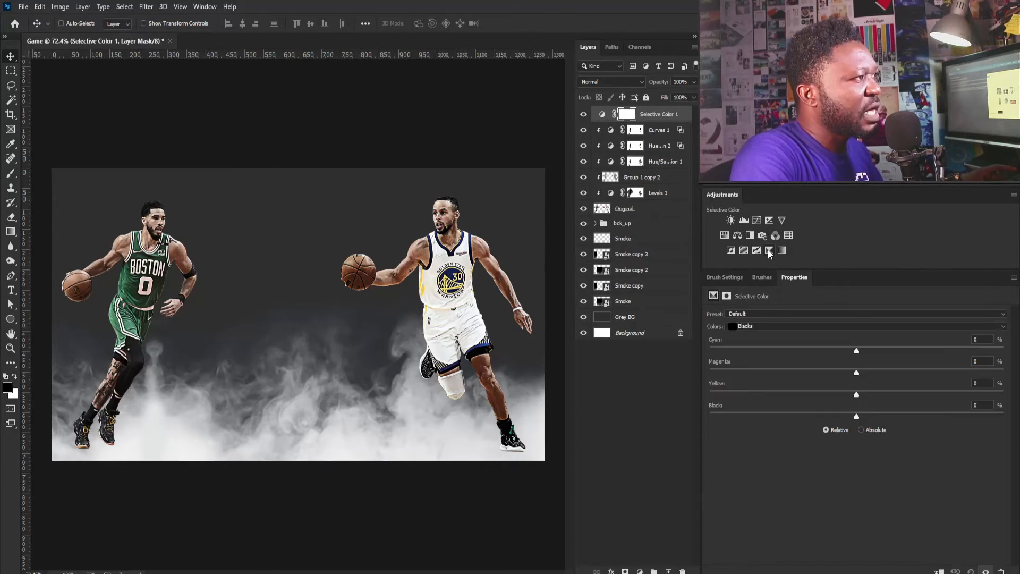
pyautogui.click(743, 326)
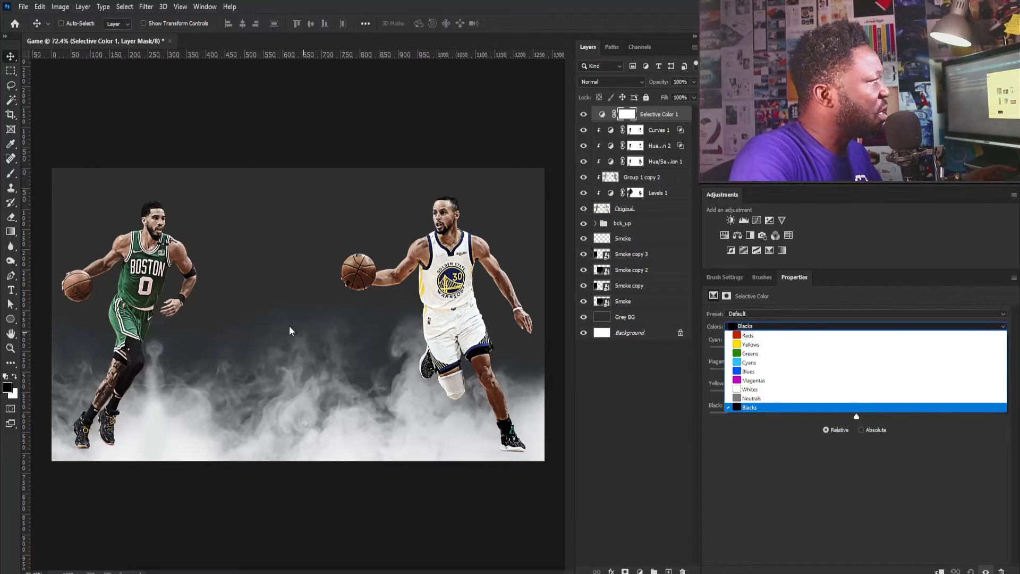
pyautogui.click(753, 354)
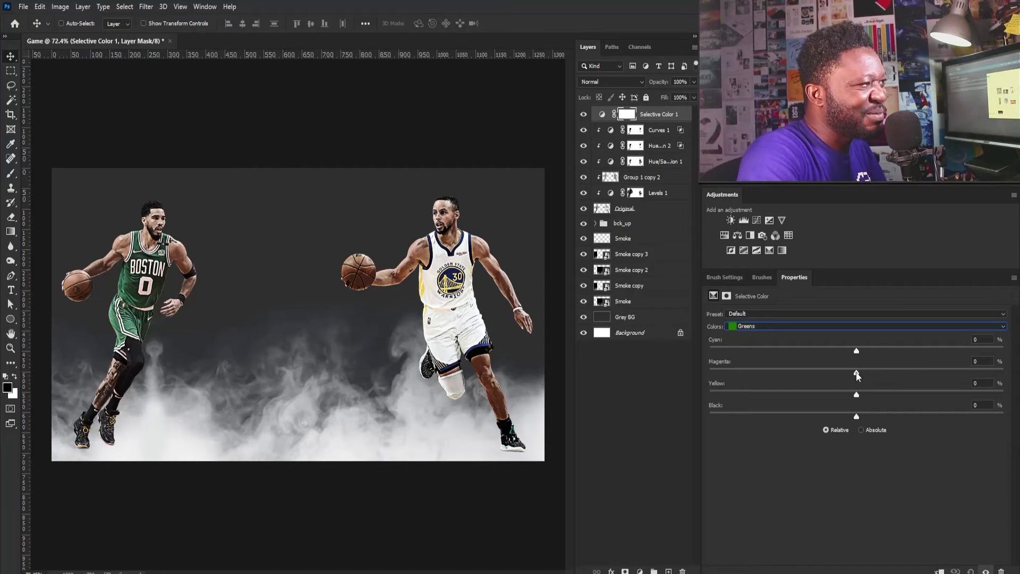
pyautogui.moveTo(859, 374); pyautogui.dragTo(825, 373)
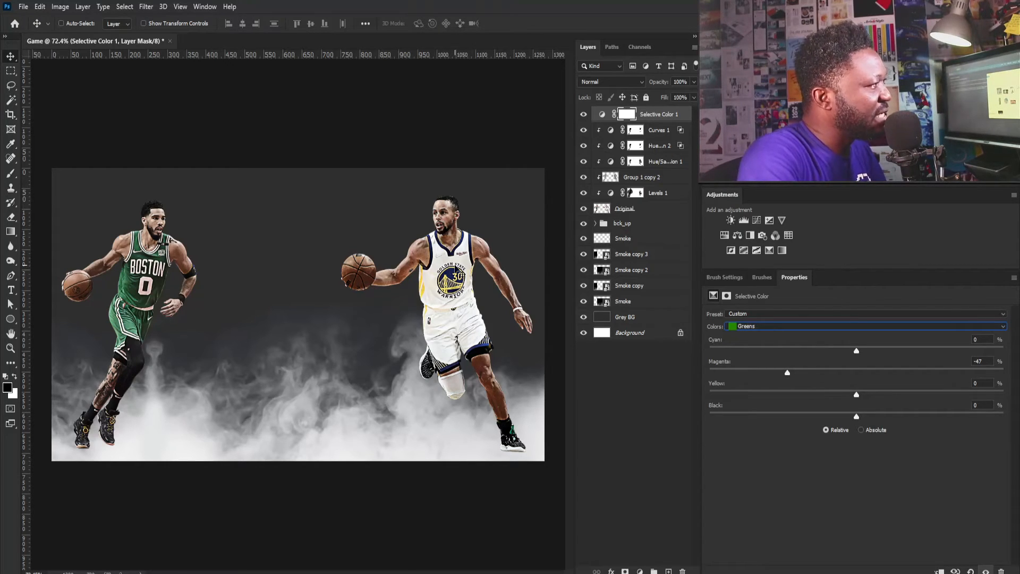
# Set the Yellow amount of the Yellows range to +56% in Selective Color 1.
pyautogui.click(743, 326)
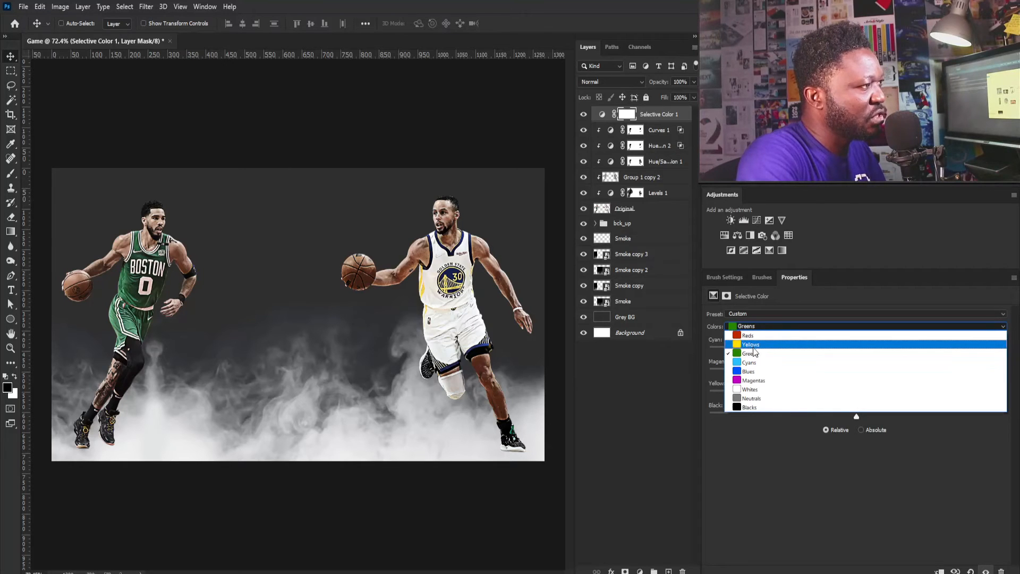
pyautogui.click(752, 347)
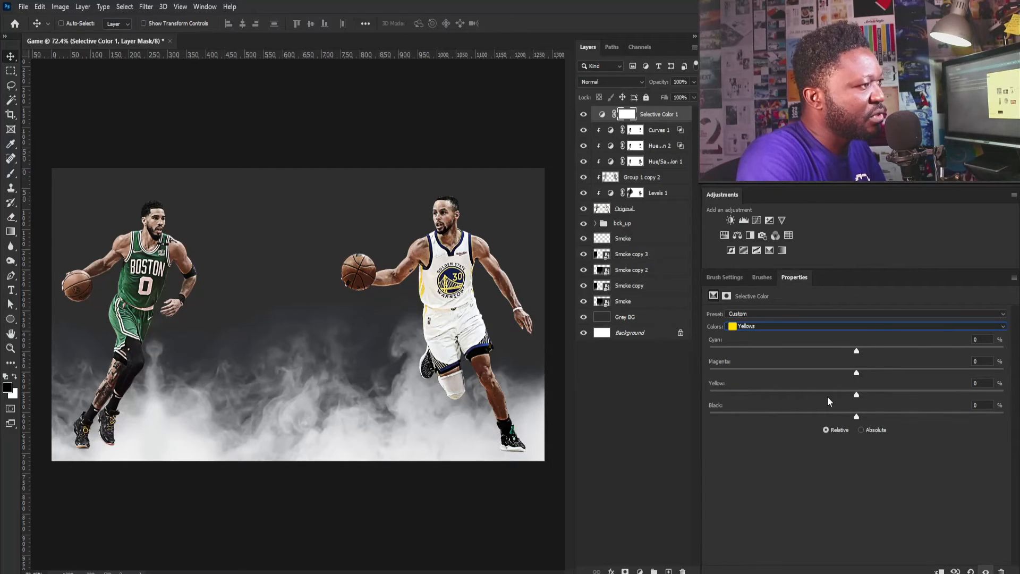
pyautogui.moveTo(856, 395); pyautogui.dragTo(871, 394)
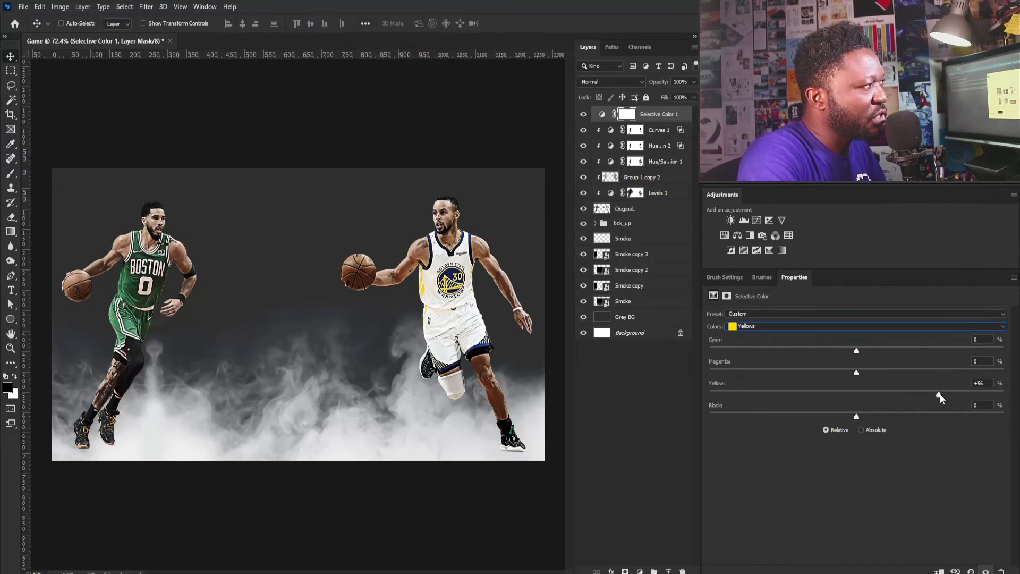
# Set the Blues' Yellow amount to -35% and clip Selective Color 1 to the players' layer stack.
pyautogui.click(787, 327)
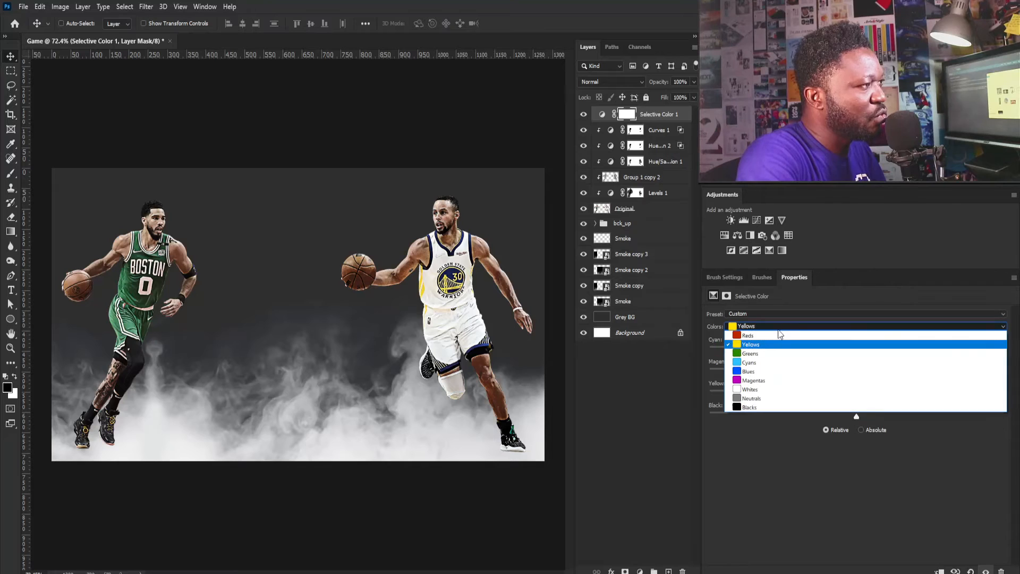
pyautogui.click(756, 372)
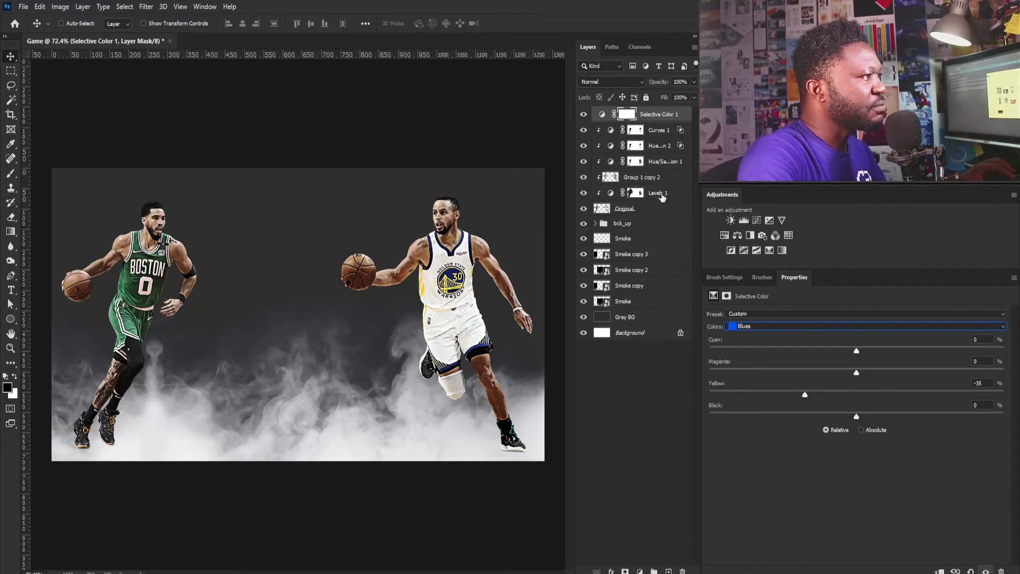
pyautogui.click(936, 571)
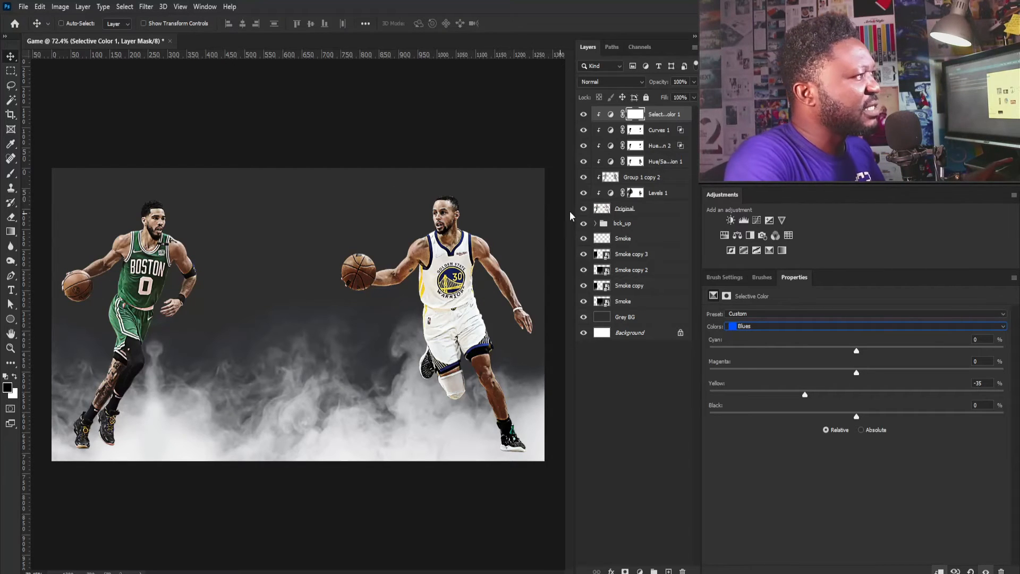
# In the Hue/Saturation 1 adjustment, raise the saturation of the Yellows to +30 and the Greens to +39.
pyautogui.click(668, 167)
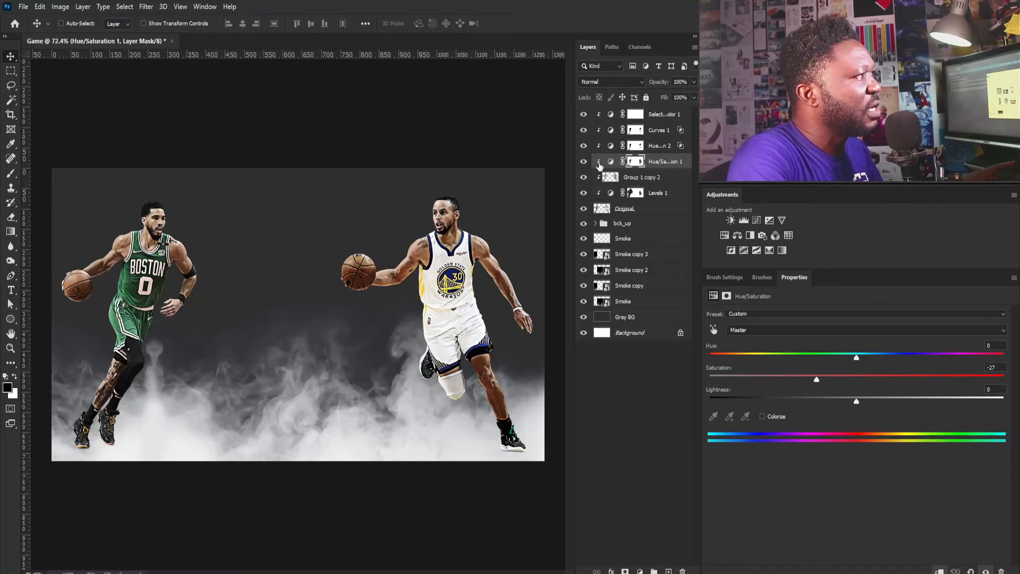
pyautogui.click(669, 165)
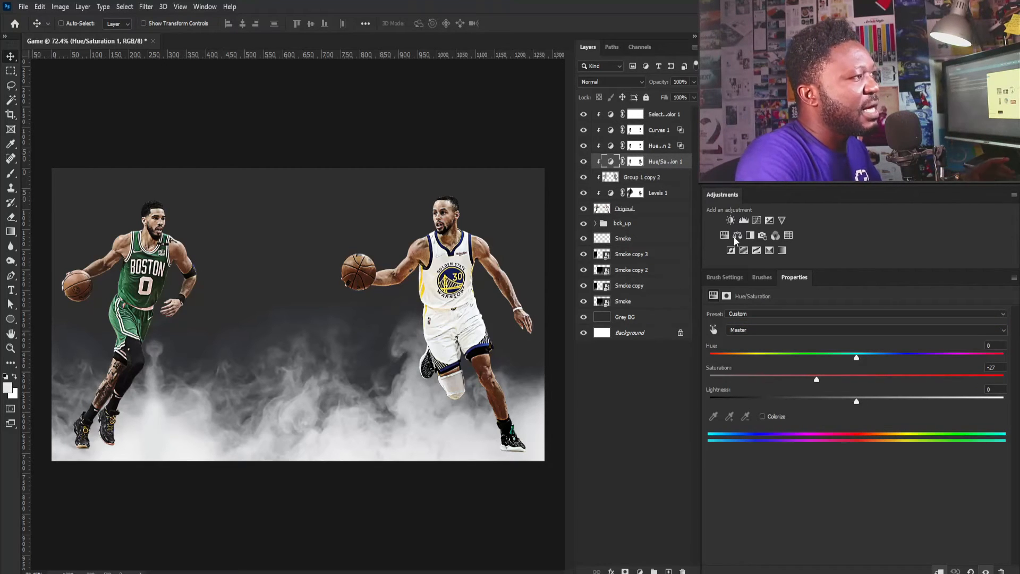
pyautogui.click(757, 330)
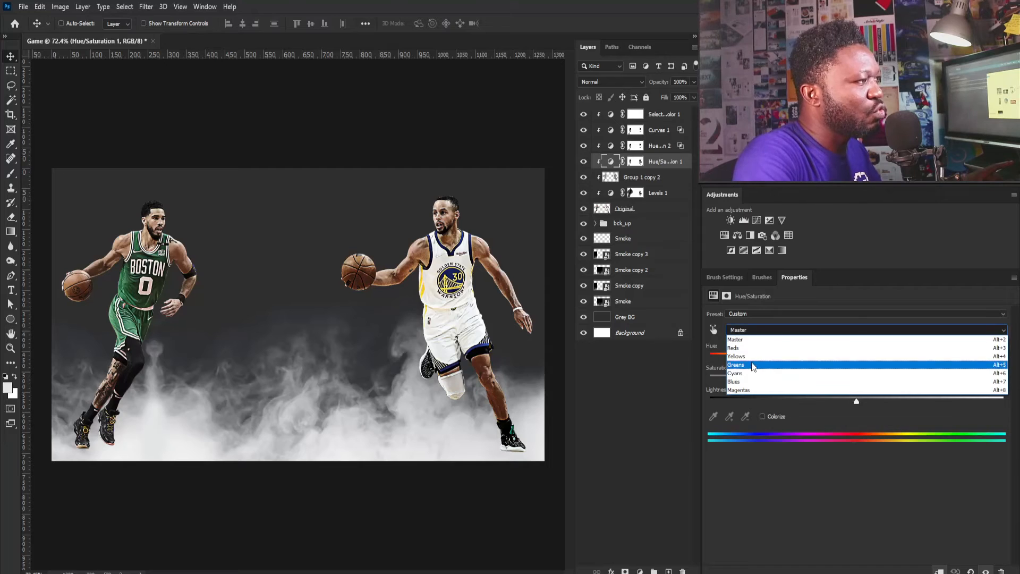
pyautogui.click(749, 356)
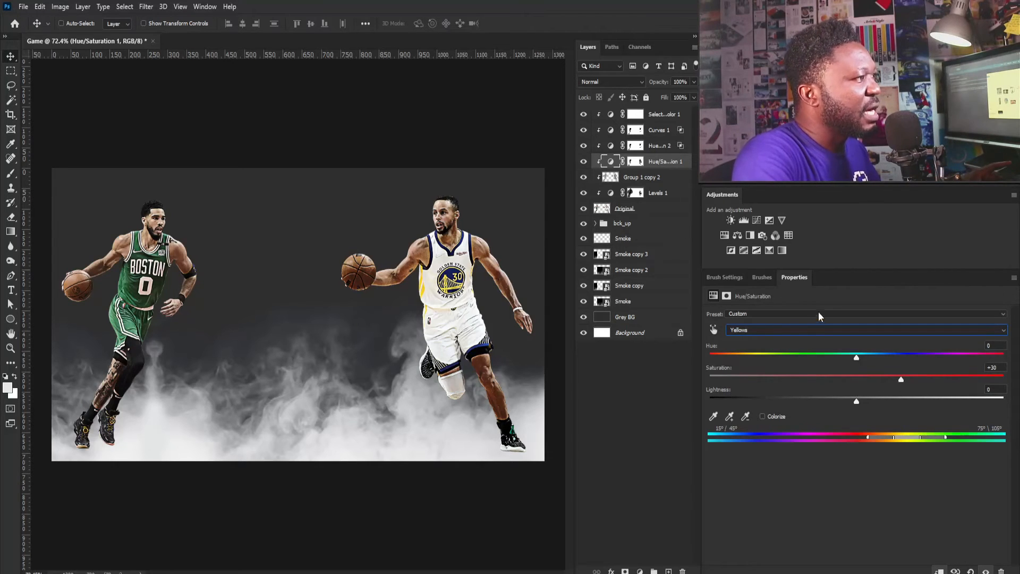
pyautogui.click(775, 330)
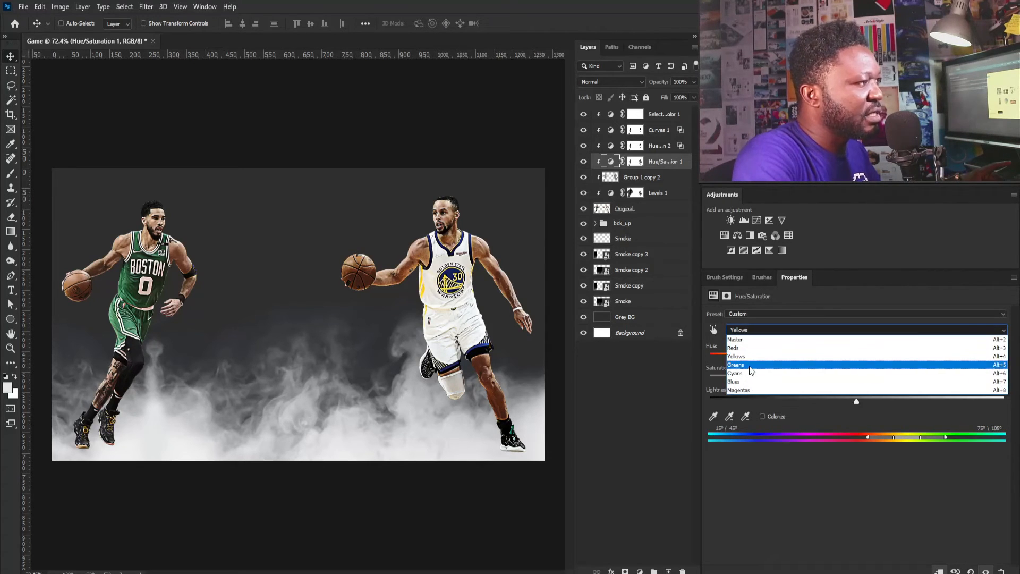
pyautogui.click(885, 375)
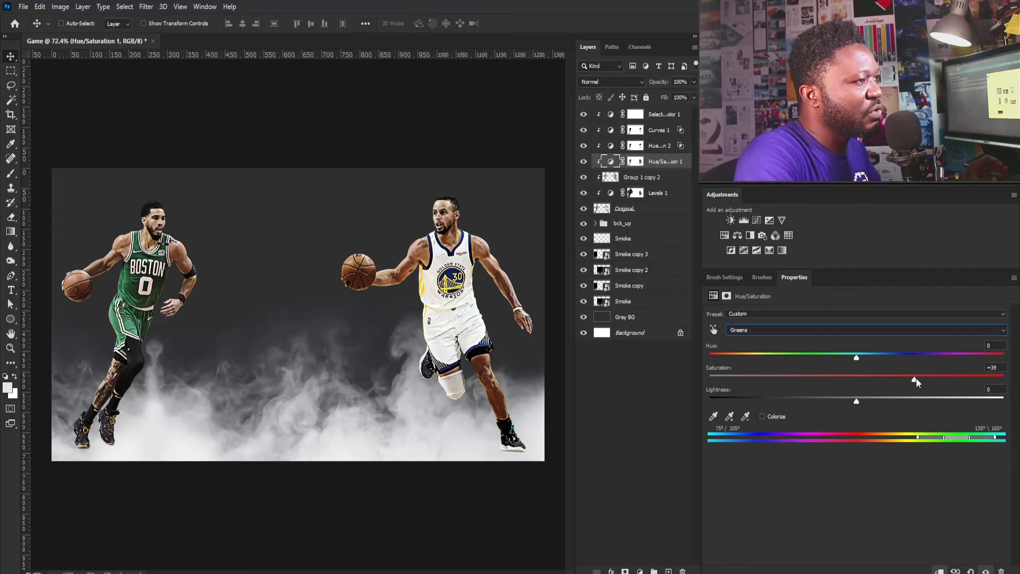
# Add a clipped Curves adjustment above Selective Color 1 and brighten the midtones with a point at input 128, output 169.
pyautogui.click(634, 114)
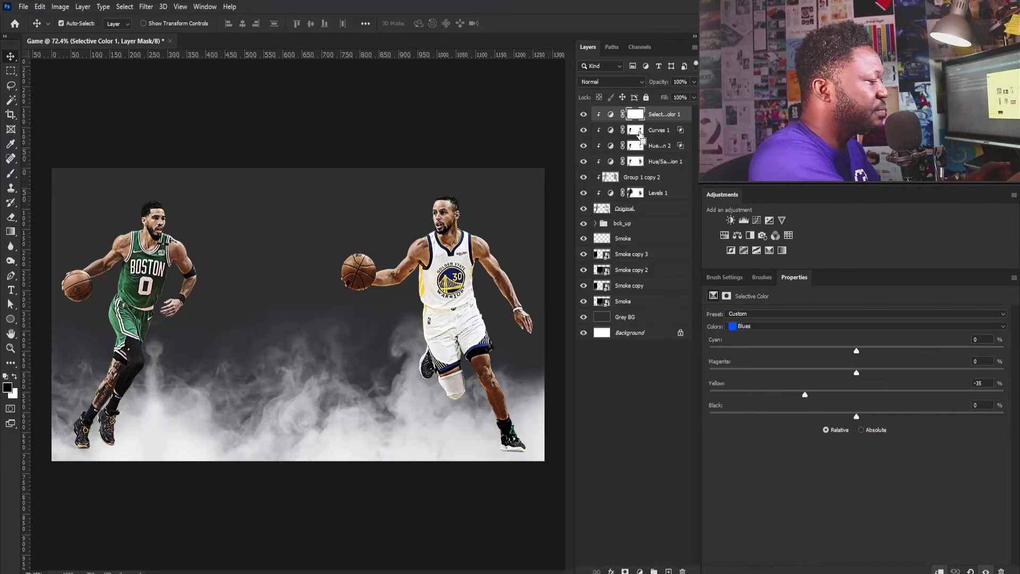
pyautogui.click(755, 220)
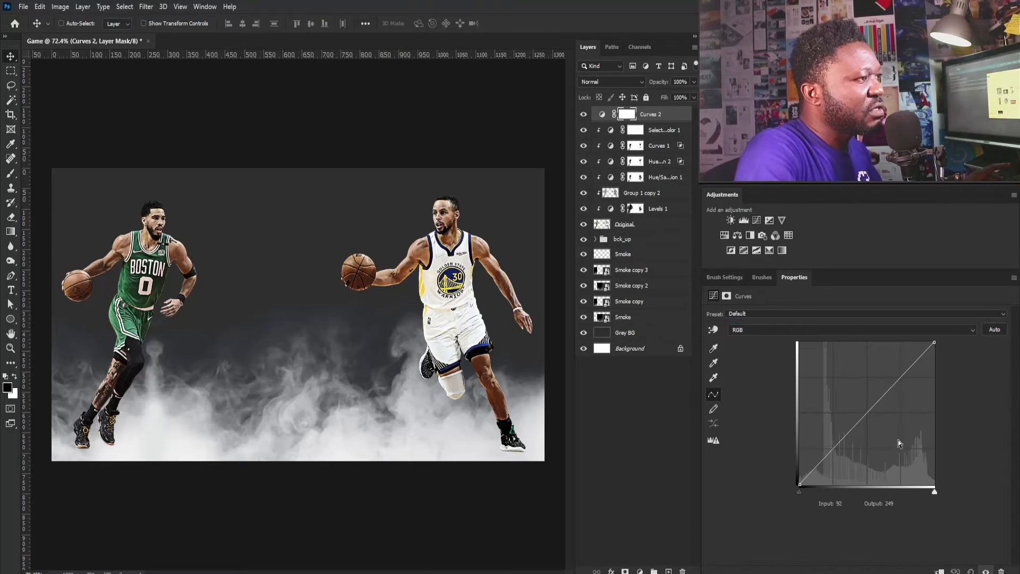
pyautogui.moveTo(874, 406); pyautogui.dragTo(867, 390)
pyautogui.hotkey('ctrl', 'alt', 'g')
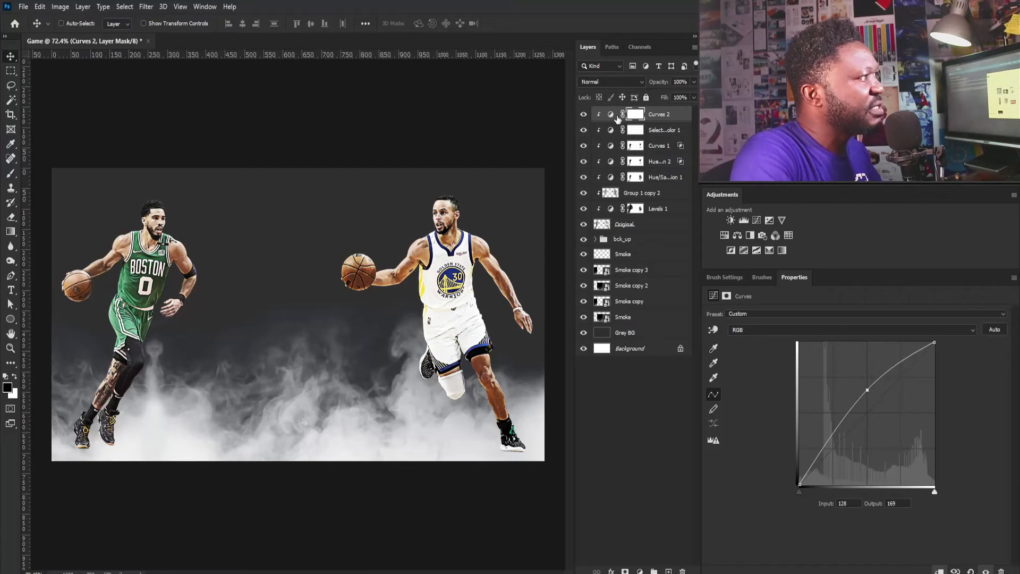
# Restrict Curves 2 to the highlights by setting the Underlying Layer black slider to 200 in its blending options.
pyautogui.doubleClick(679, 120)
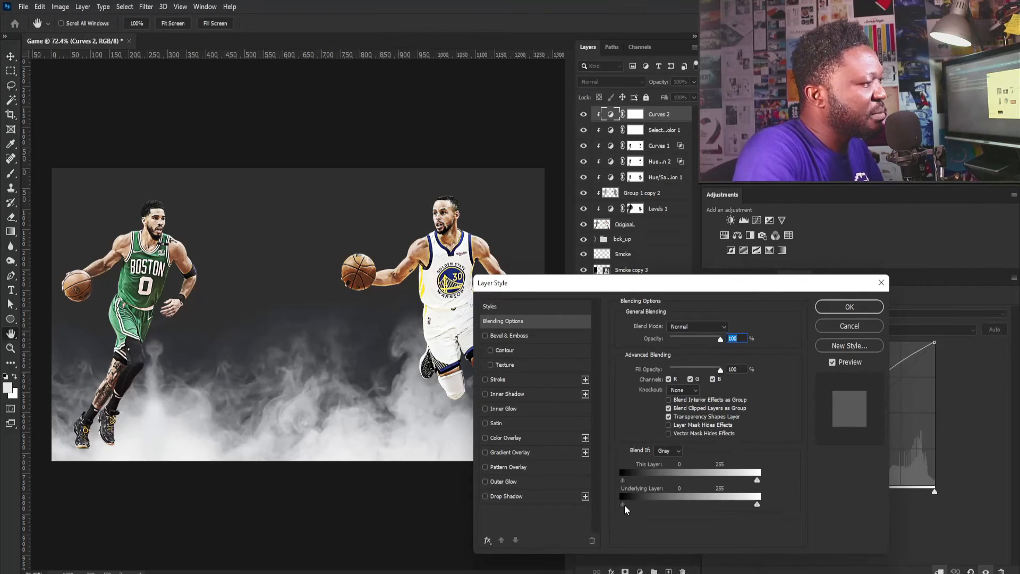
pyautogui.moveTo(637, 505); pyautogui.dragTo(728, 504)
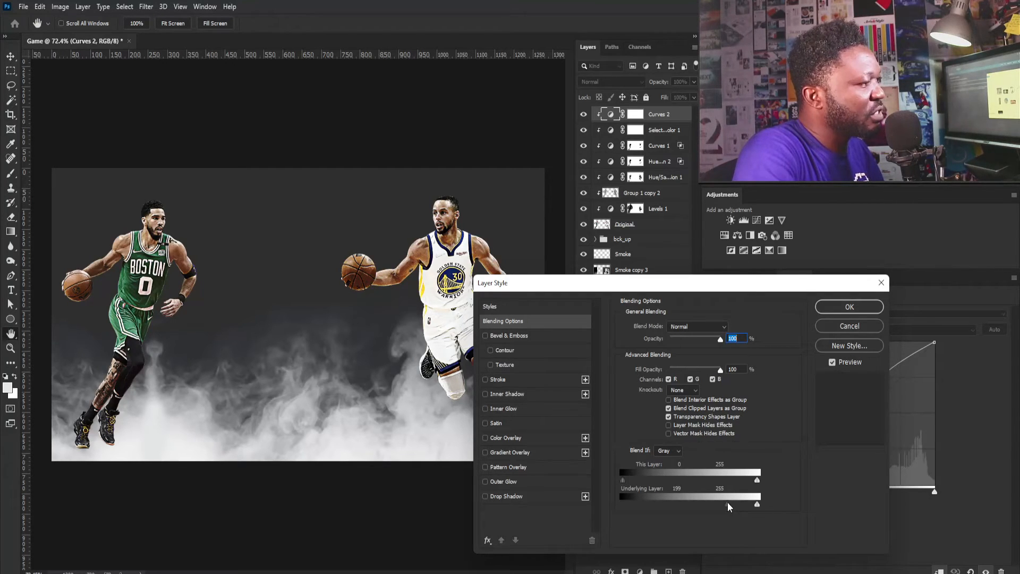
pyautogui.moveTo(726, 511); pyautogui.dragTo(729, 509)
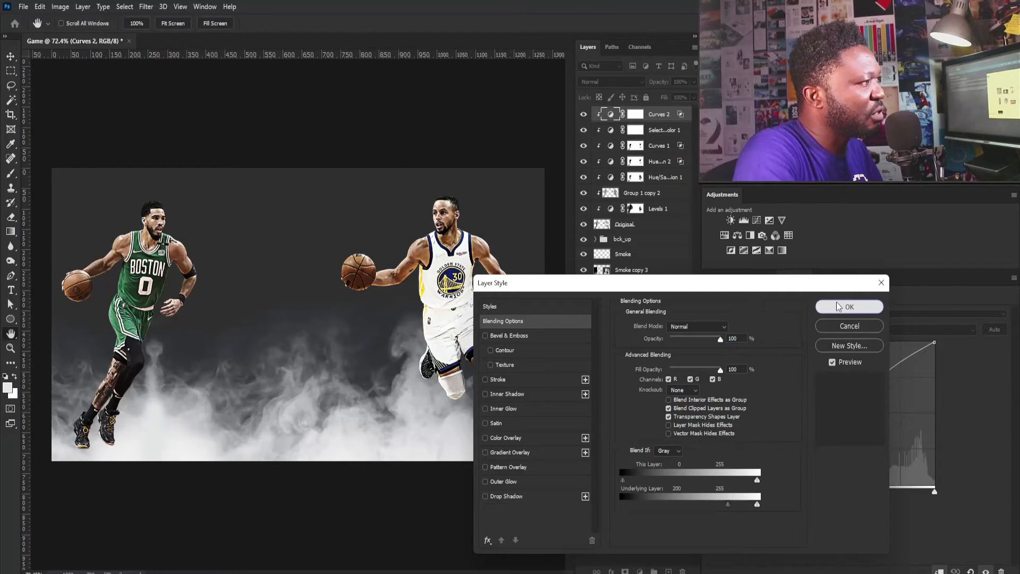
pyautogui.click(849, 306)
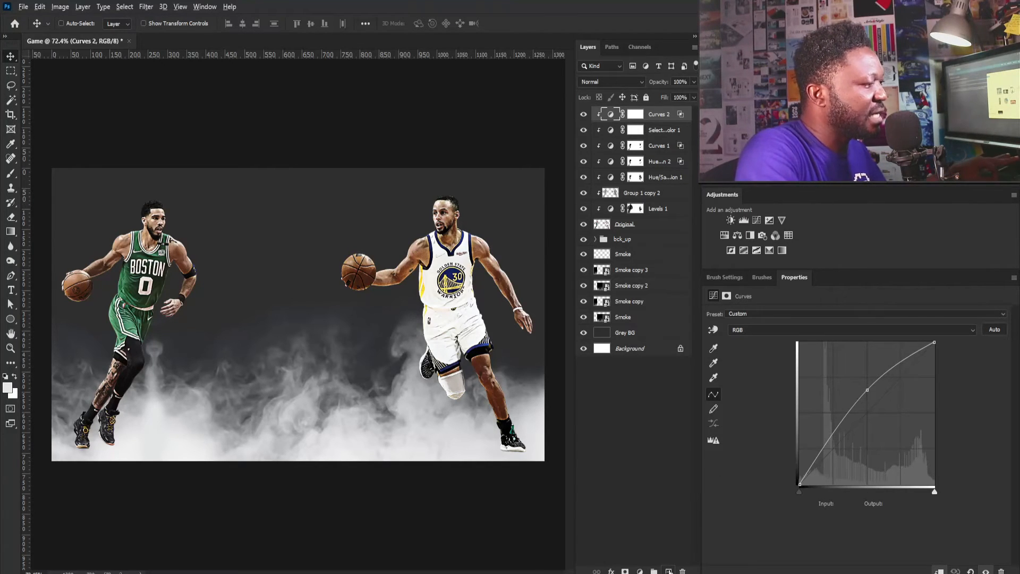
# Create a new layer named Noise in Soft Light mode, filled with the neutral 50% gray.
pyautogui.hotkey('ctrl', 'shift', 'n')
pyautogui.write('Noise')
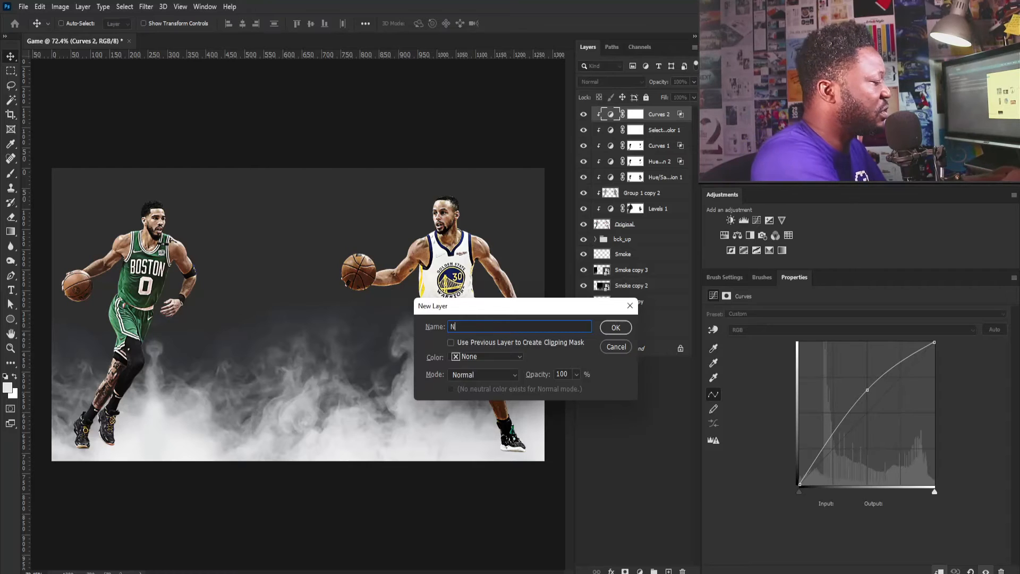
pyautogui.click(495, 376)
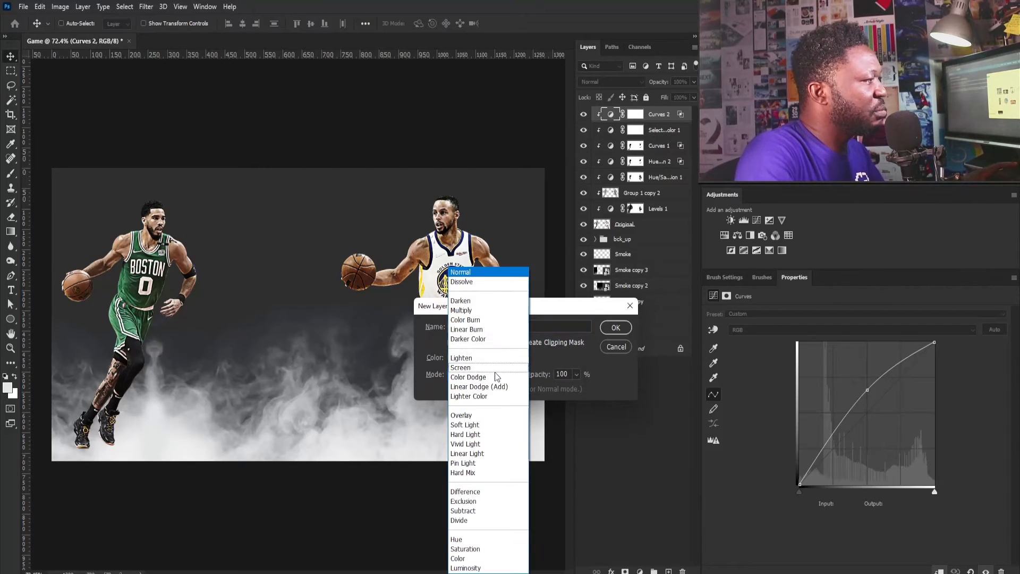
pyautogui.click(474, 425)
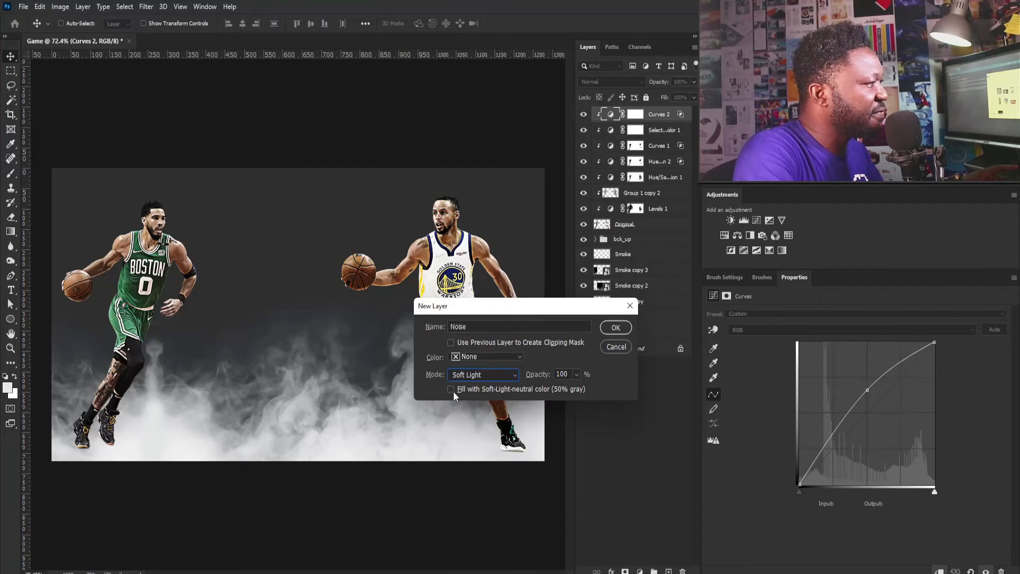
pyautogui.click(455, 389)
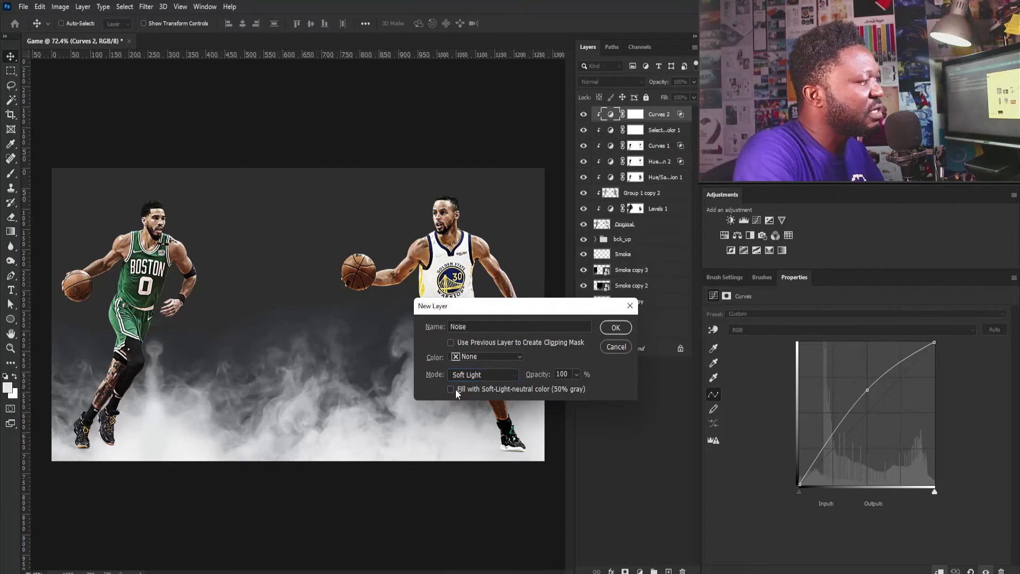
pyautogui.click(617, 327)
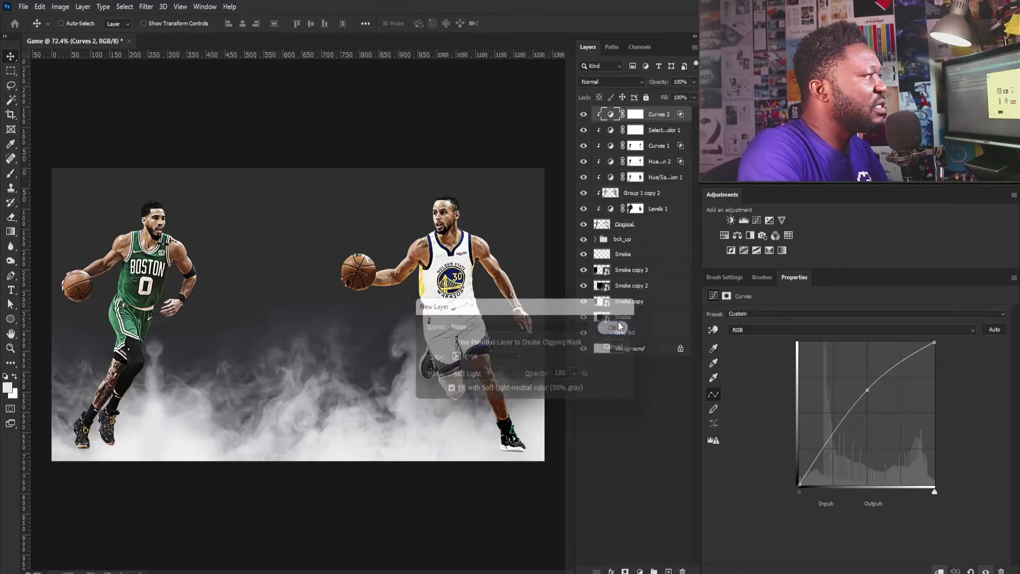
# Apply the Add Noise filter to the Noise layer with an amount of 18.23%, Uniform distribution and Monochromatic.
pyautogui.click(149, 7)
pyautogui.moveTo(172, 167)
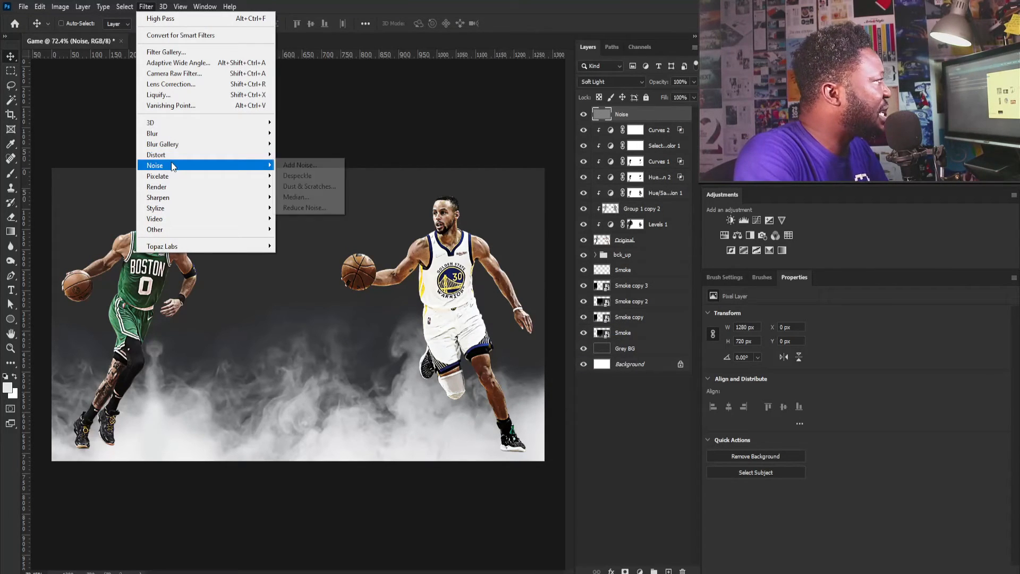
pyautogui.click(295, 166)
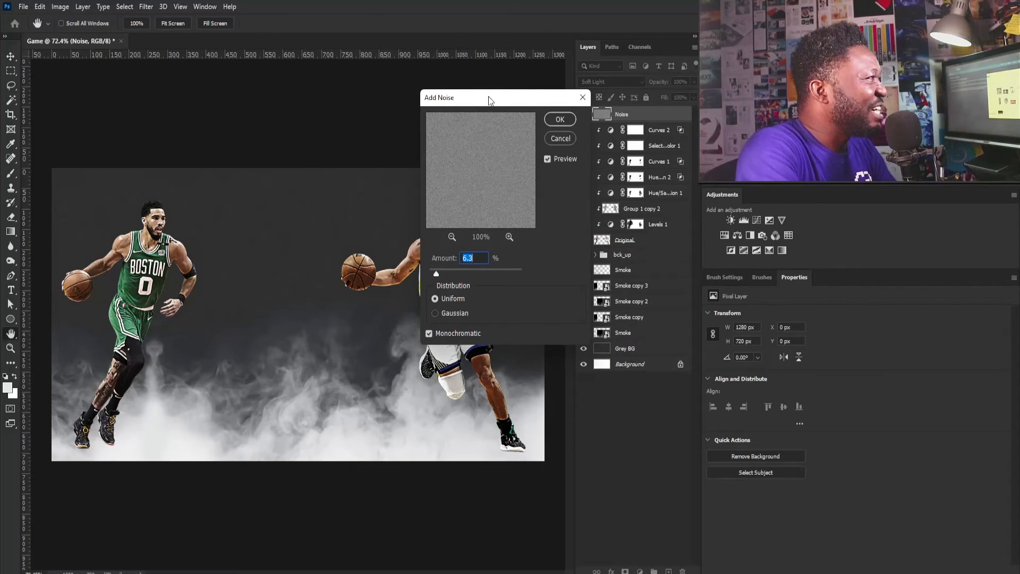
pyautogui.moveTo(488, 97); pyautogui.dragTo(604, 155)
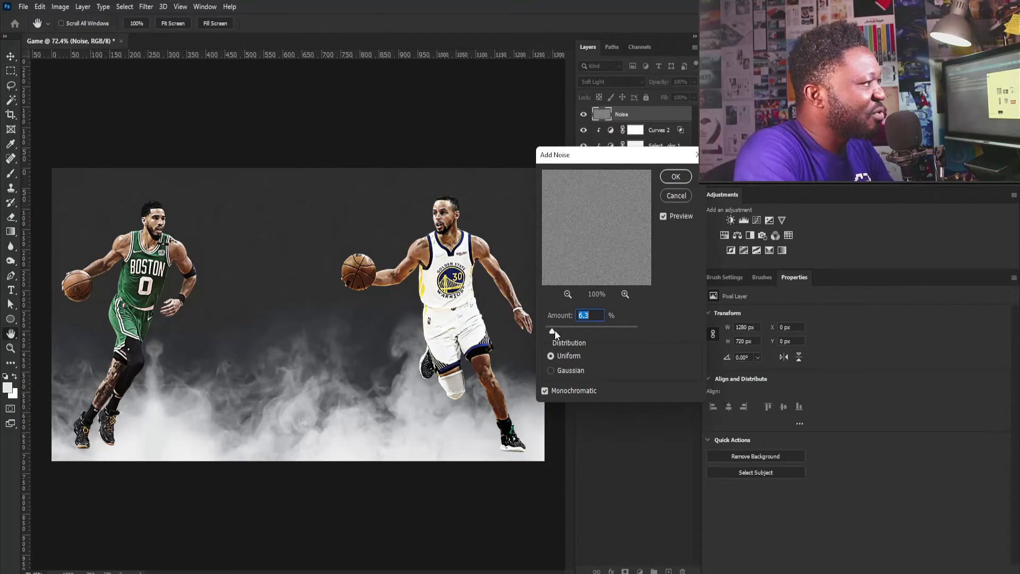
pyautogui.moveTo(555, 329); pyautogui.dragTo(566, 331)
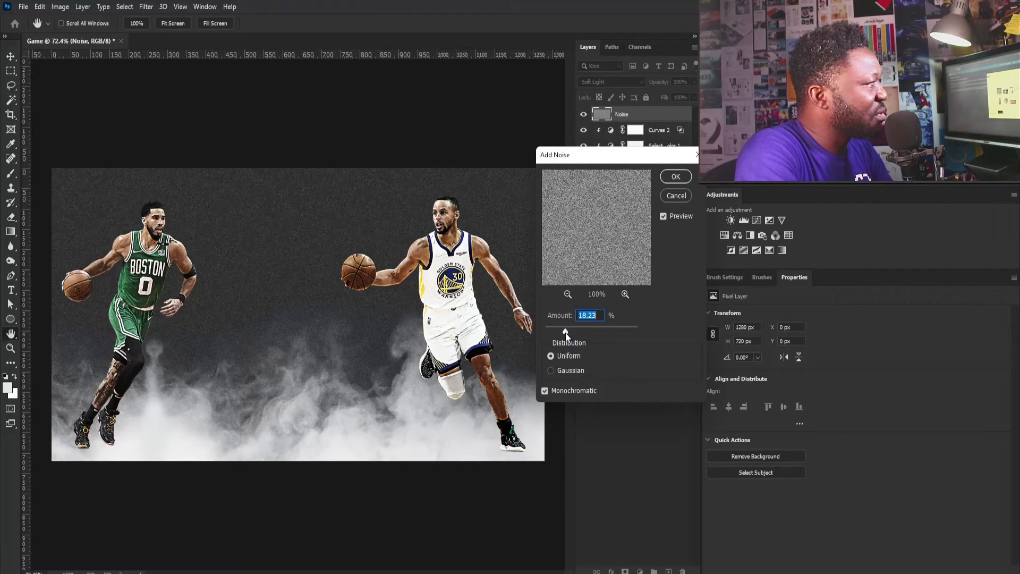
pyautogui.click(678, 176)
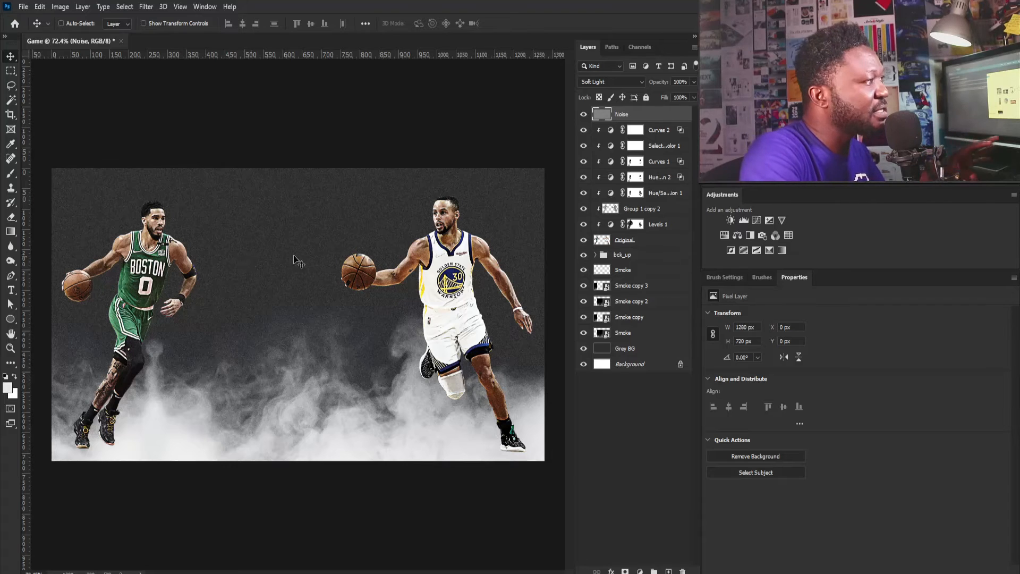
# Add the text GAME DAY directly above the Grey BG layer in Cheddar Gothic Rough Regular, 30 pt.
pyautogui.click(631, 352)
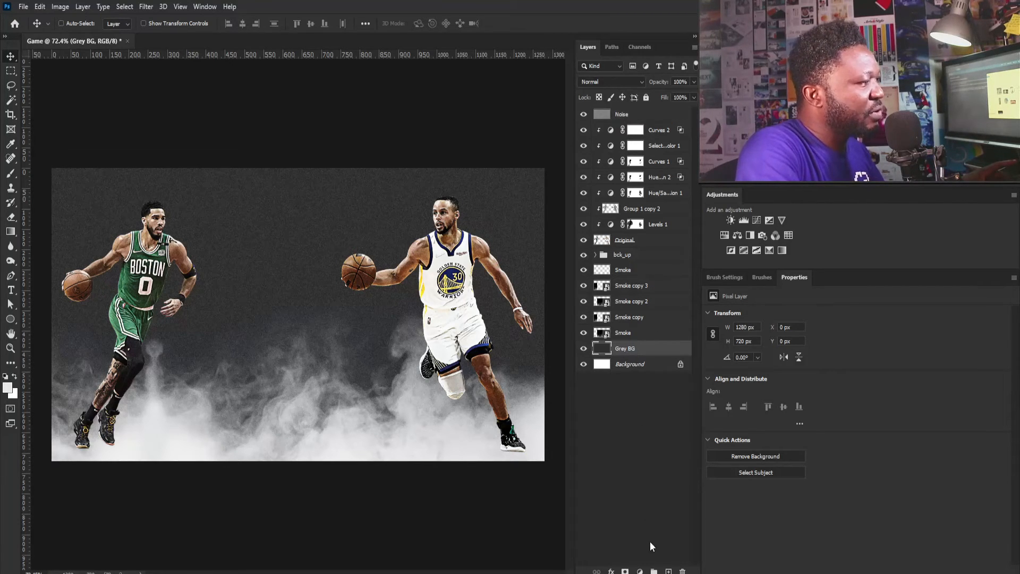
pyautogui.click(13, 293)
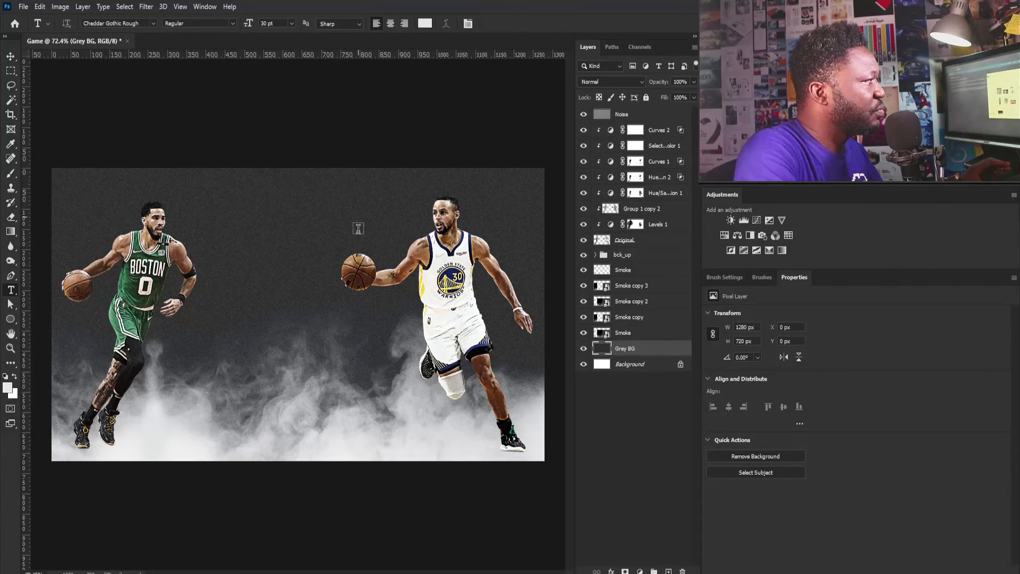
pyautogui.click(235, 413)
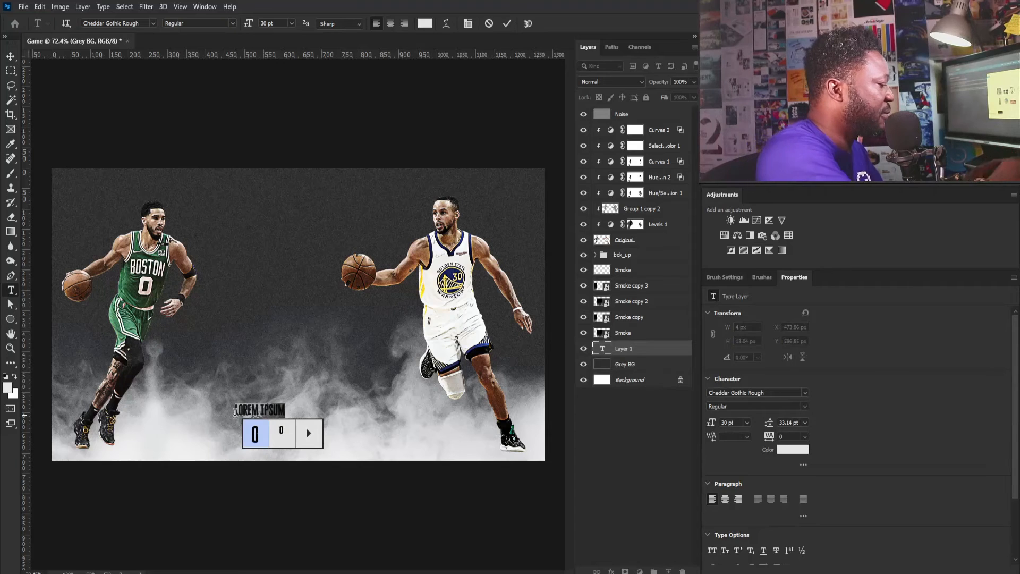
pyautogui.write('GAME')
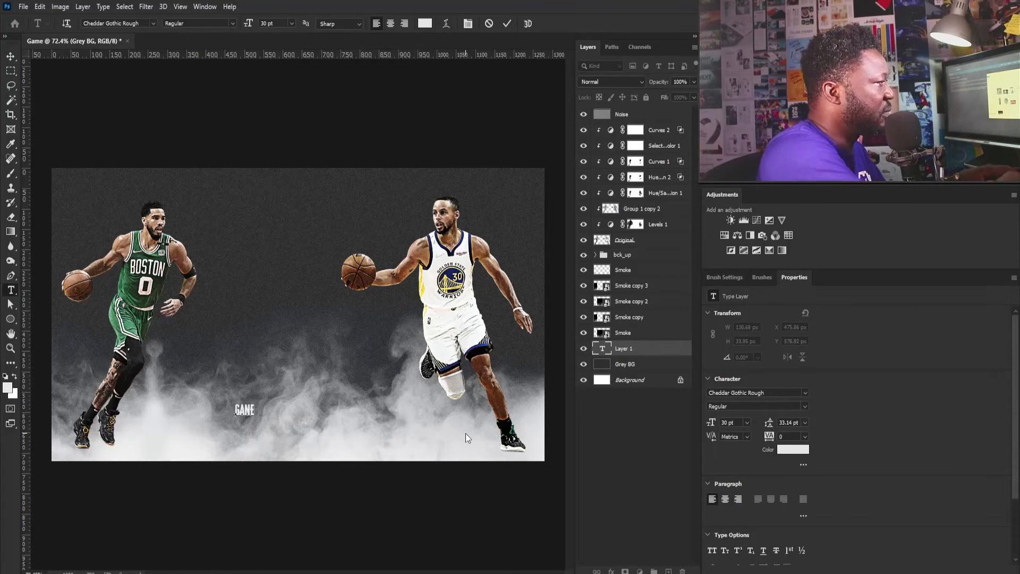
pyautogui.write(' DAY')
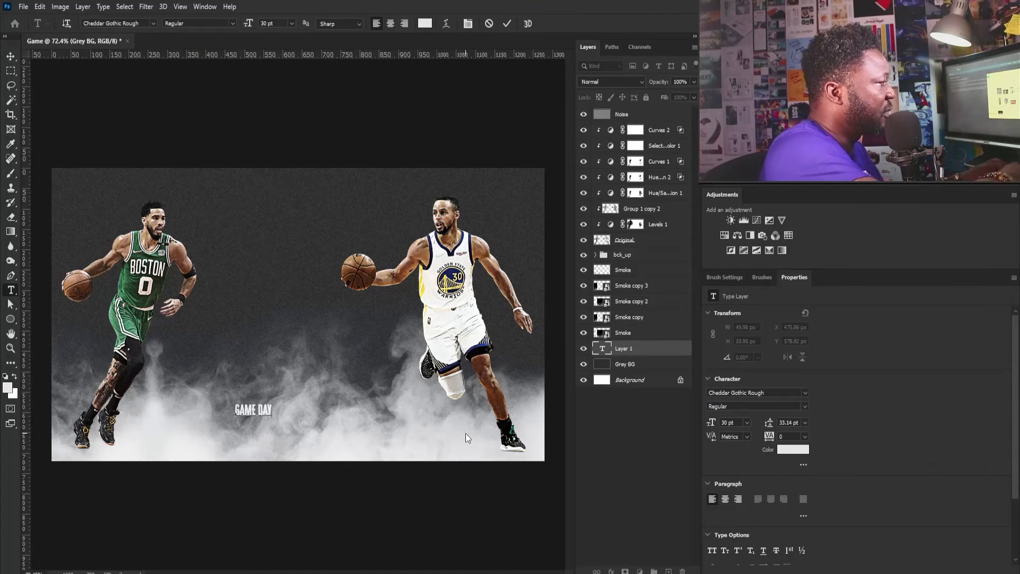
# Scale the GAME DAY text to about 2342% and position it so the word GAME spans the canvas width behind the players.
pyautogui.click(10, 56)
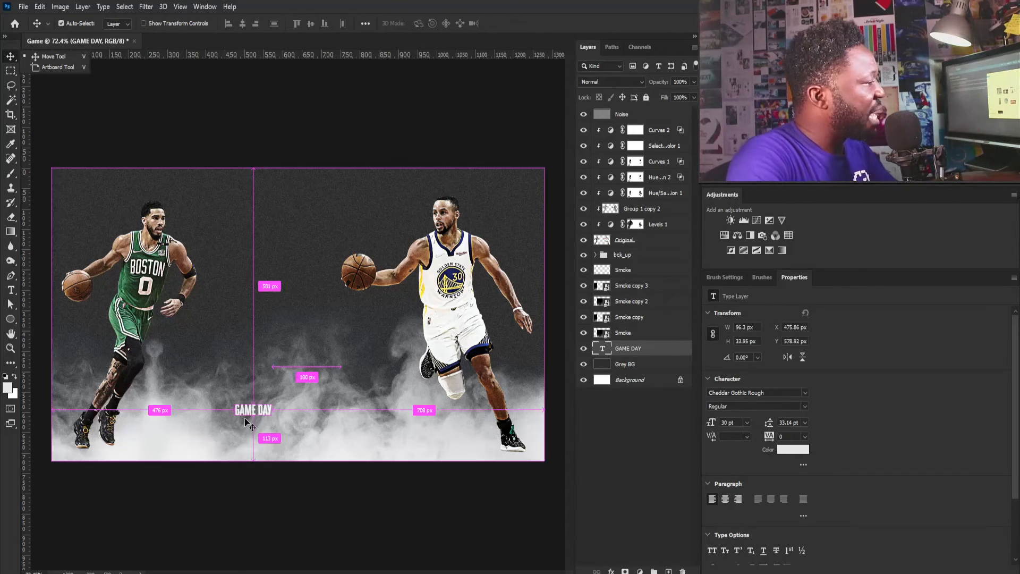
pyautogui.hotkey('ctrl', 't')
pyautogui.moveTo(273, 404); pyautogui.dragTo(582, 348)
pyautogui.moveTo(336, 391); pyautogui.dragTo(497, 276)
pyautogui.moveTo(149, 411); pyautogui.dragTo(51, 445)
pyautogui.moveTo(389, 210); pyautogui.dragTo(390, 249)
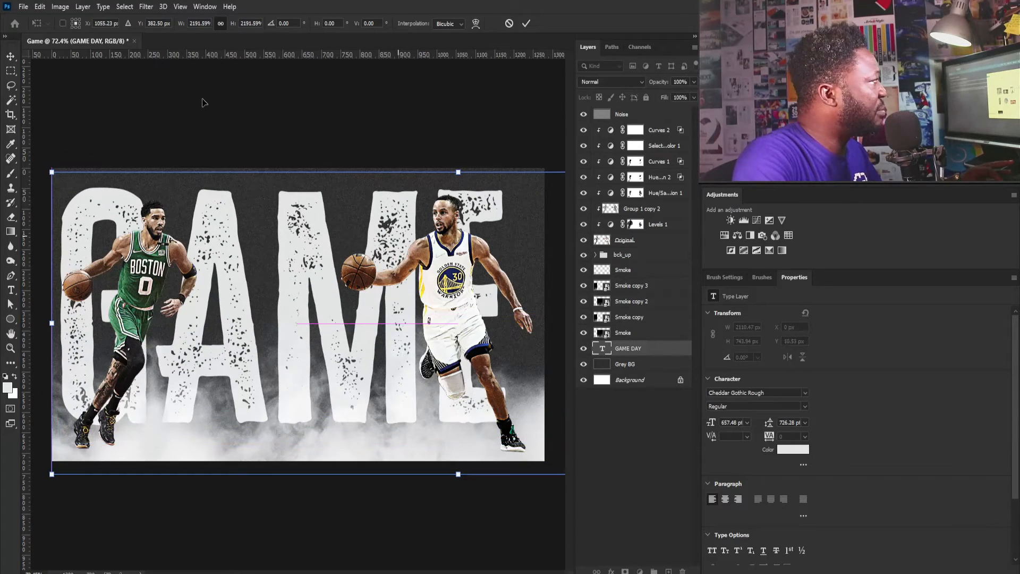
pyautogui.moveTo(51, 173); pyautogui.dragTo(40, 153)
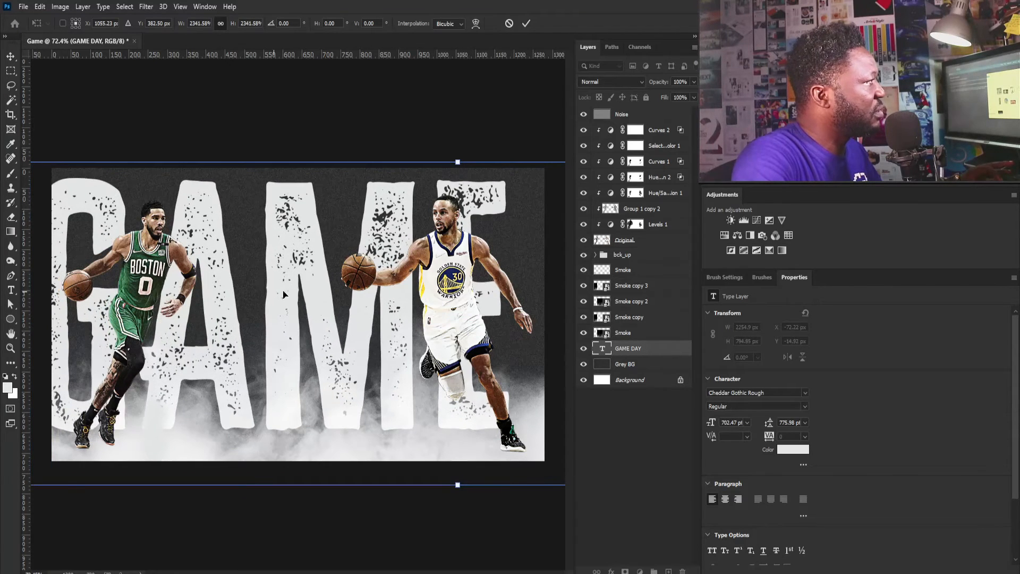
pyautogui.moveTo(278, 295)
pyautogui.mouseDown()
pyautogui.moveTo(314, 290)
pyautogui.moveTo(292, 286)
pyautogui.mouseUp()
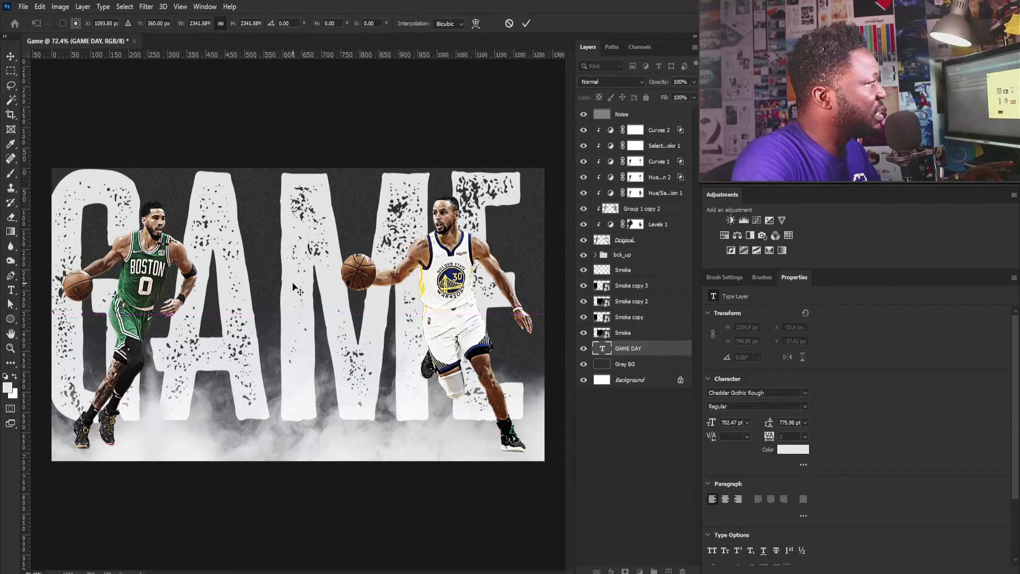
pyautogui.press('Return')
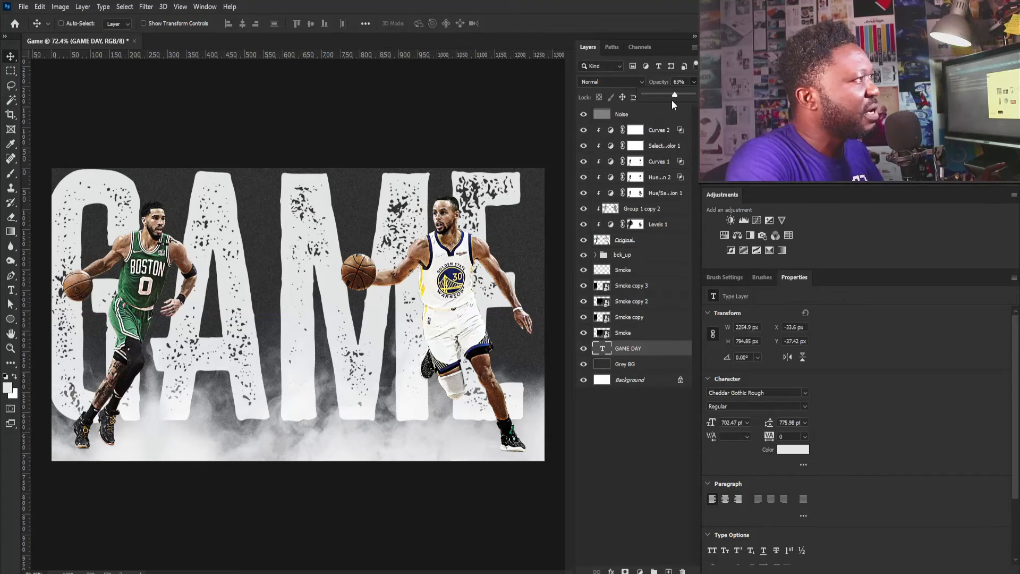
# Lower the GAME DAY text's opacity to 5% and move it up to about Y -90 px.
pyautogui.moveTo(671, 100); pyautogui.dragTo(647, 108)
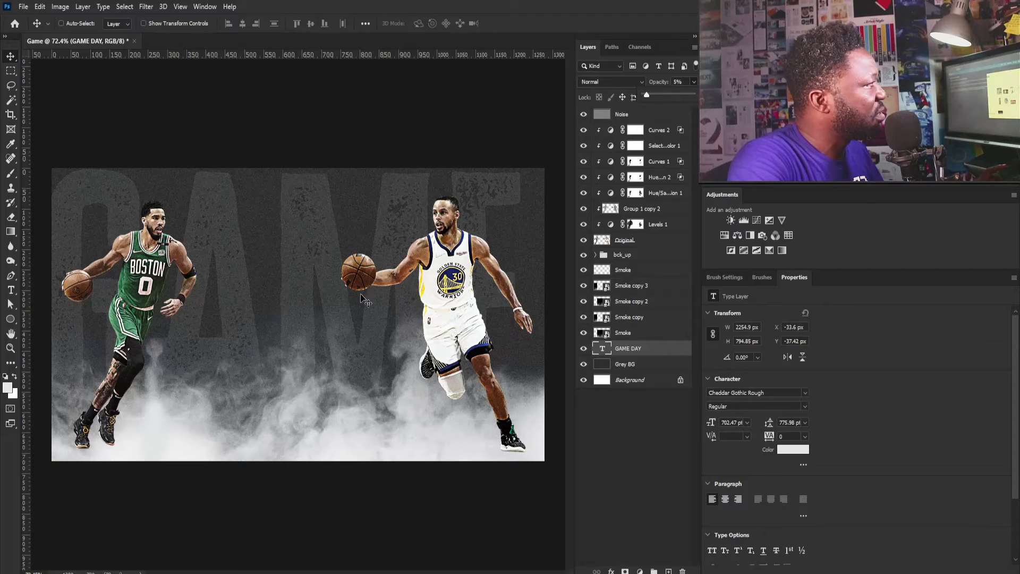
pyautogui.moveTo(365, 300); pyautogui.dragTo(360, 275)
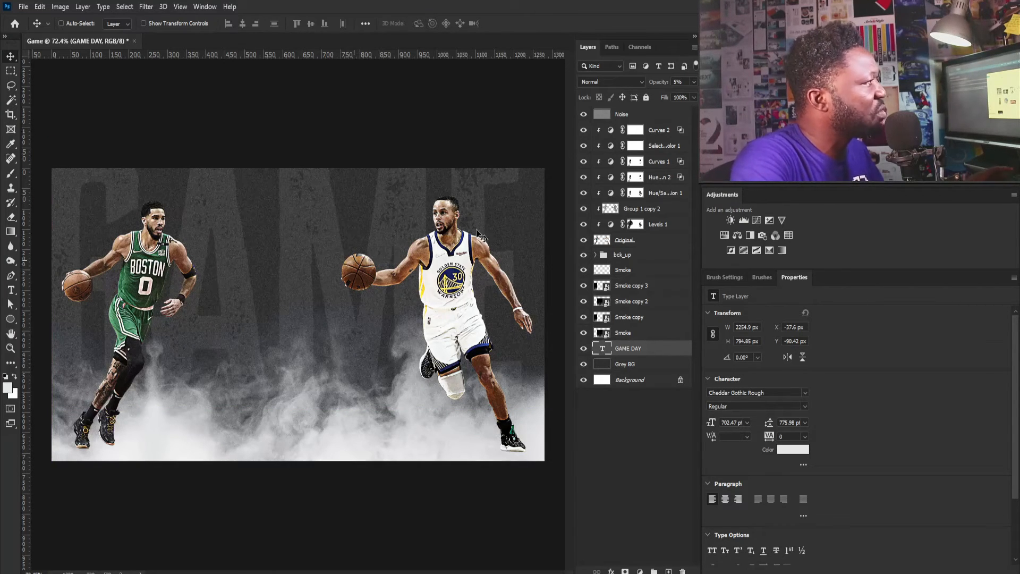
pyautogui.click(633, 113)
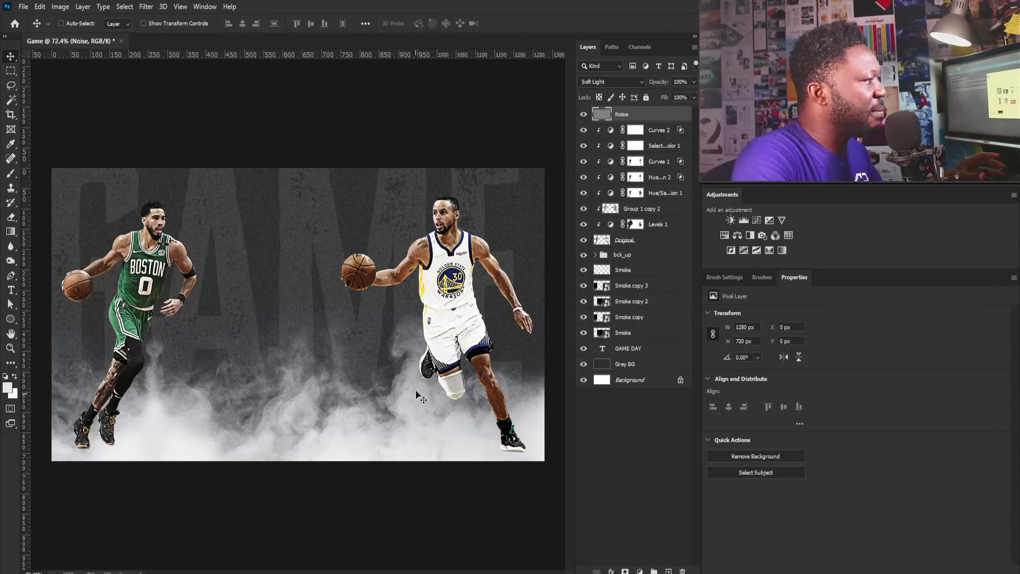
# Place the photo 2.jpg above the bck_up group and shift it right over the player in white.
pyautogui.click(636, 256)
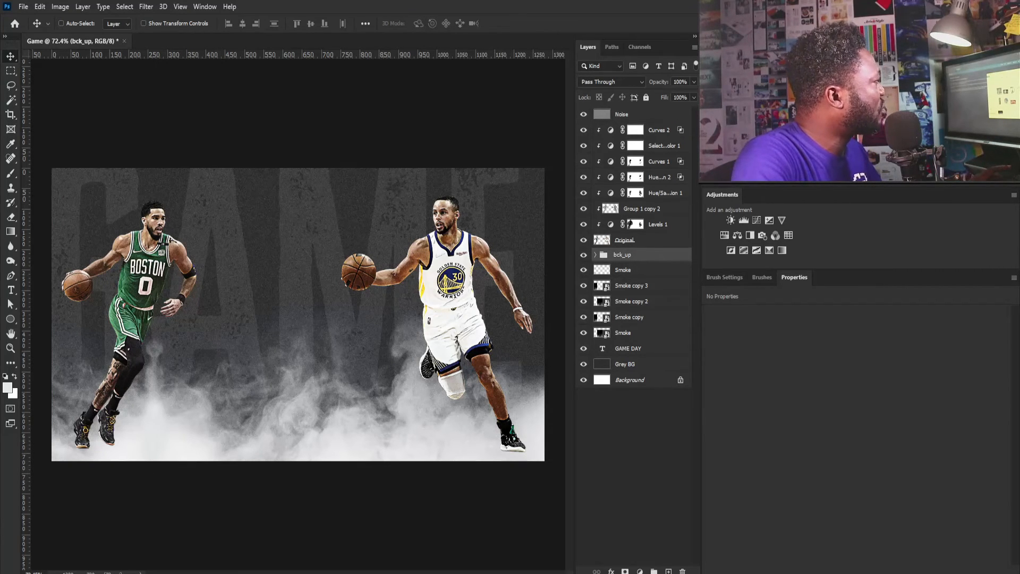
pyautogui.moveTo(405, 409); pyautogui.dragTo(532, 433)
pyautogui.press('Right')
pyautogui.press('Right')
pyautogui.press('Right')
pyautogui.press('Right')
pyautogui.press('Right')
pyautogui.press('Right')
pyautogui.press('Right')
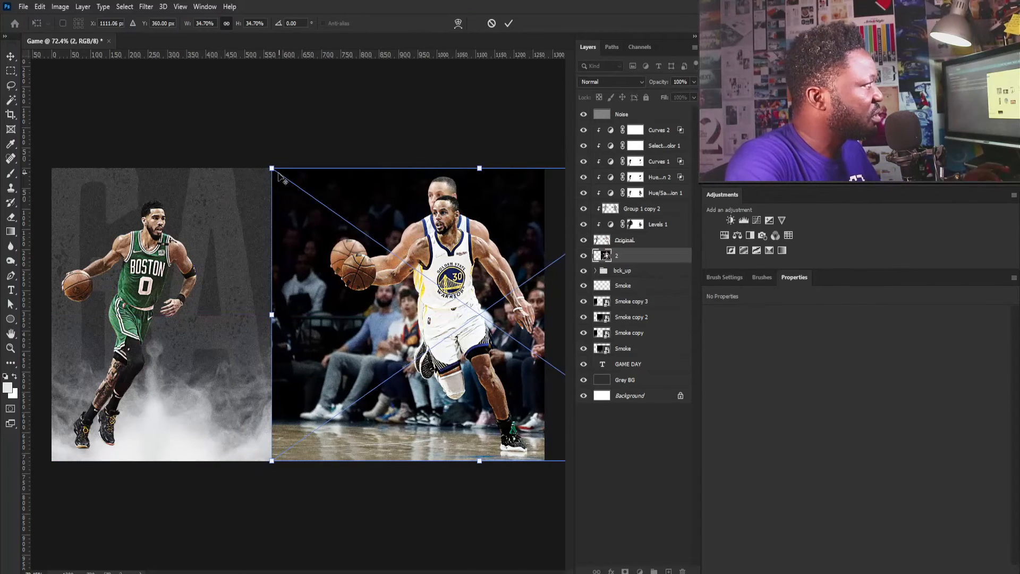
# Scale the placed photo to 33.89% and align its shoe and court floor with the white-jersey player's standing foot.
pyautogui.moveTo(272, 169); pyautogui.dragTo(276, 172)
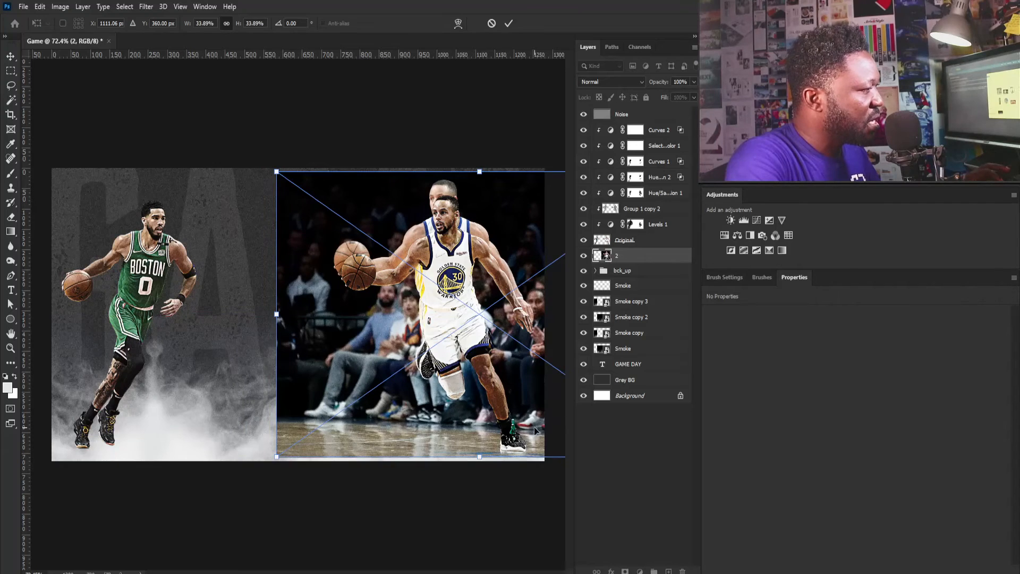
pyautogui.moveTo(535, 430); pyautogui.dragTo(532, 432)
pyautogui.press('Down')
pyautogui.press('Left')
pyautogui.press('Left')
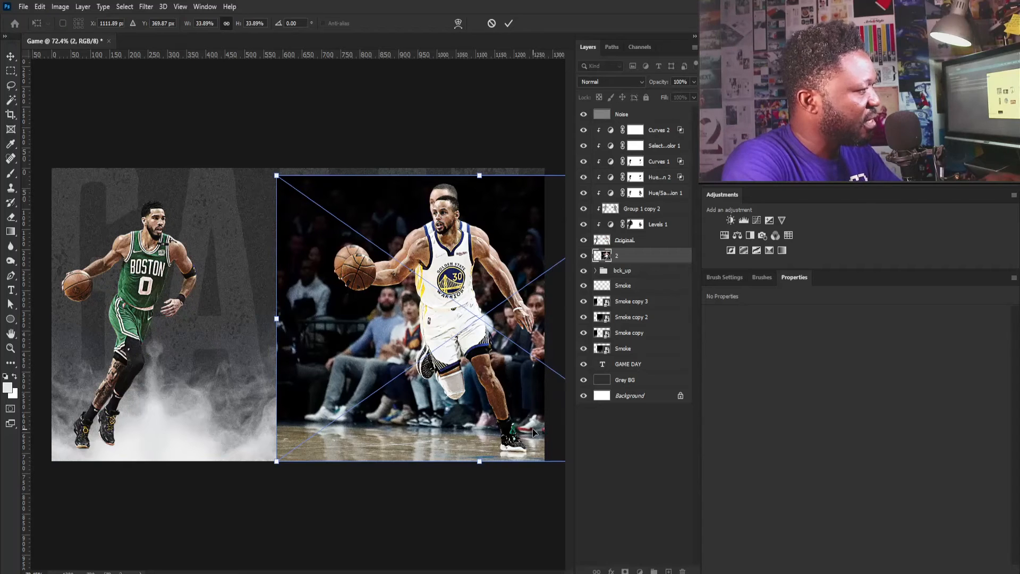
pyautogui.press('Return')
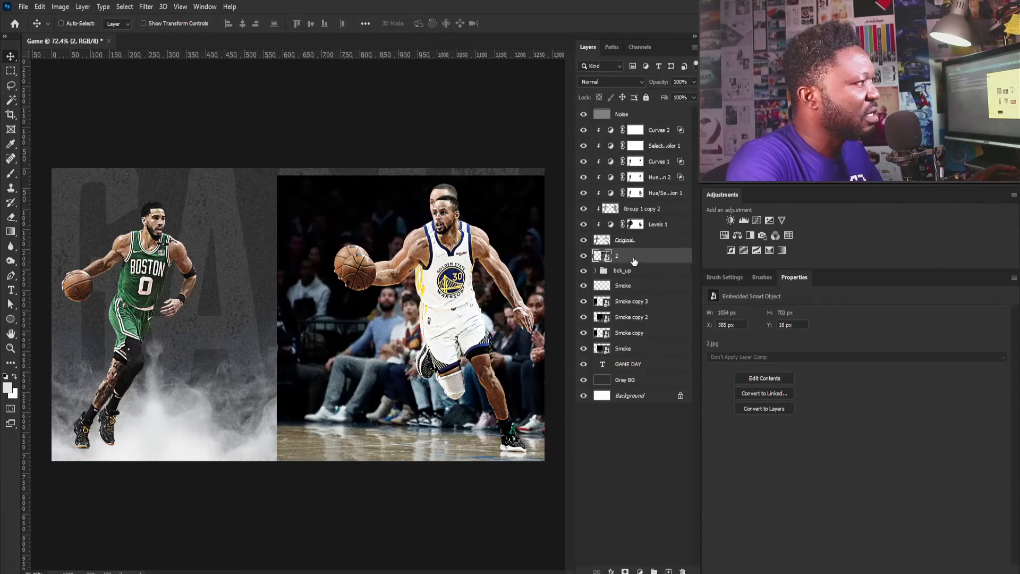
# Rasterize the placed layer 2 and add a layer mask to it.
pyautogui.rightClick(633, 257)
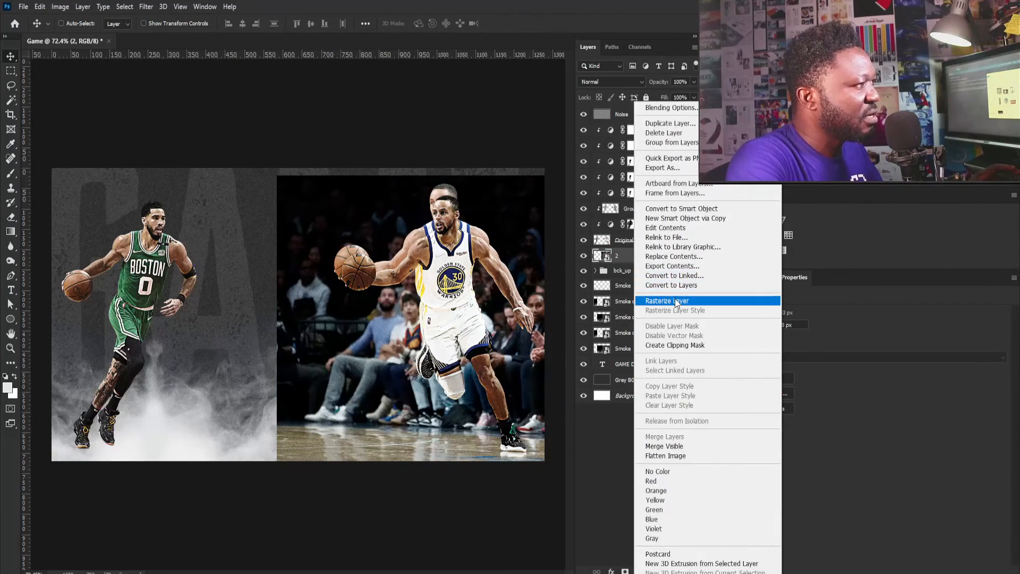
pyautogui.click(676, 302)
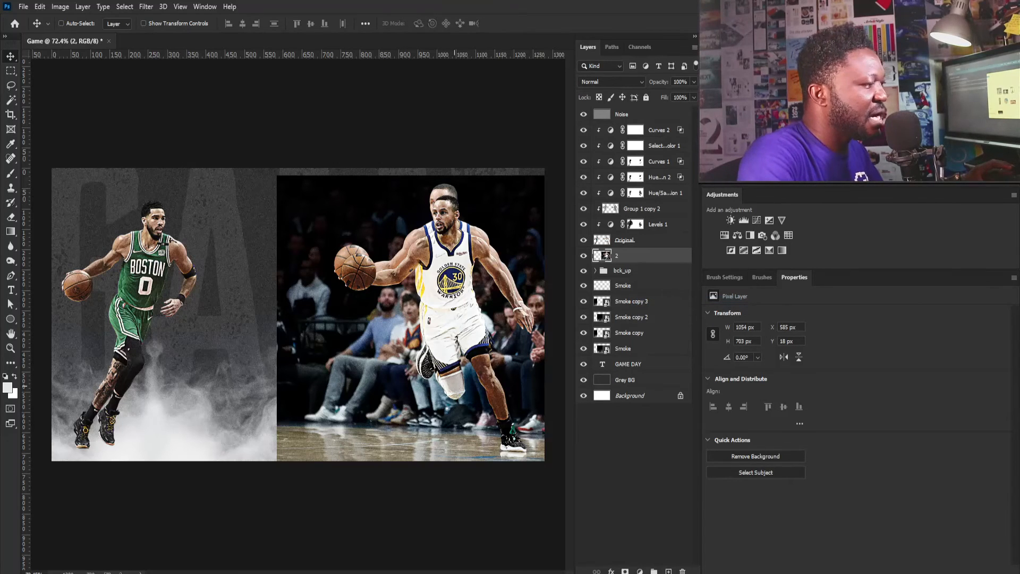
pyautogui.click(626, 571)
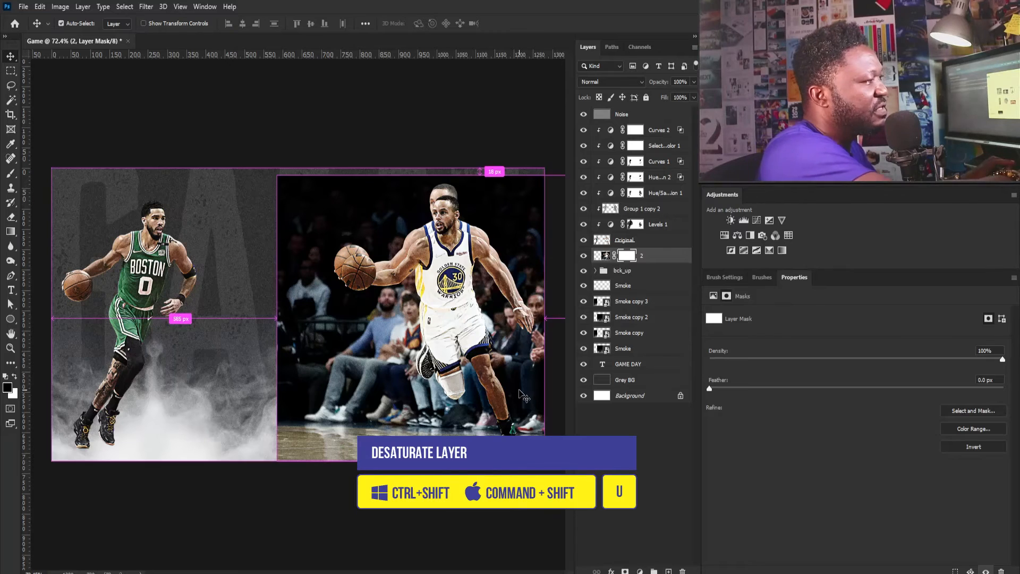
# Desaturate the image of layer 2 and invert its layer mask to hide the photo.
pyautogui.click(602, 257)
pyautogui.hotkey('ctrl', 'shift', 'u')
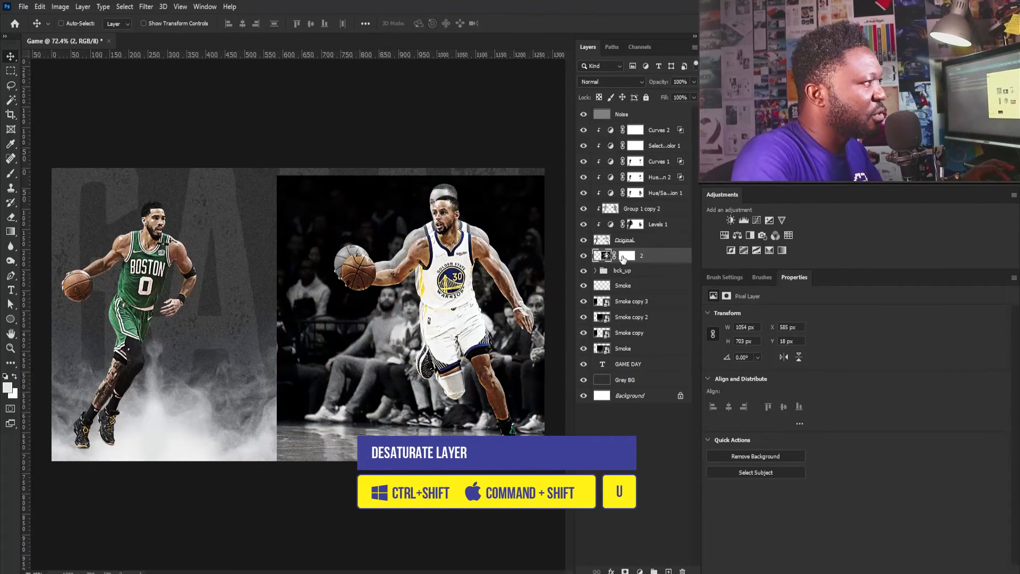
pyautogui.click(625, 256)
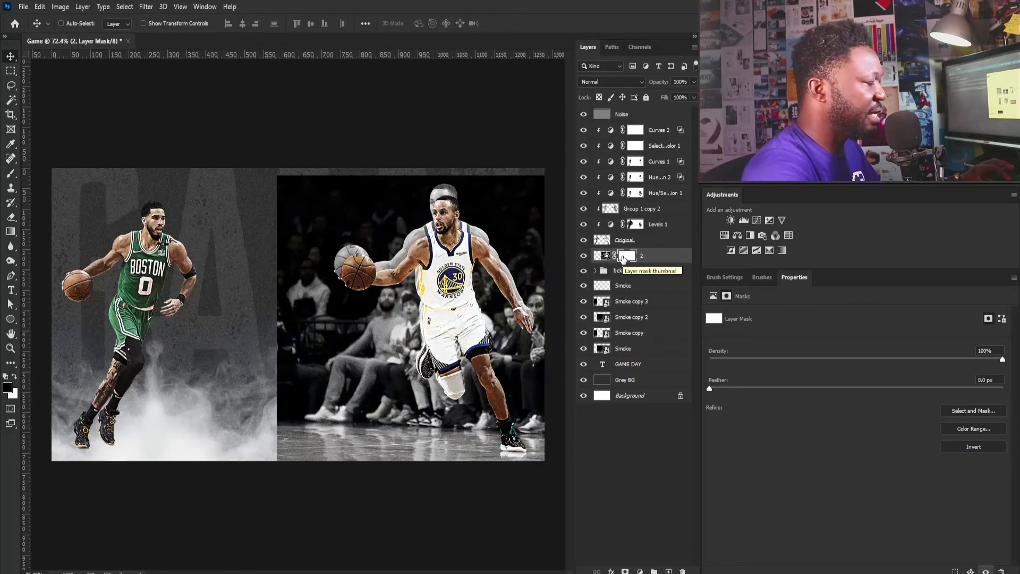
pyautogui.press('b')
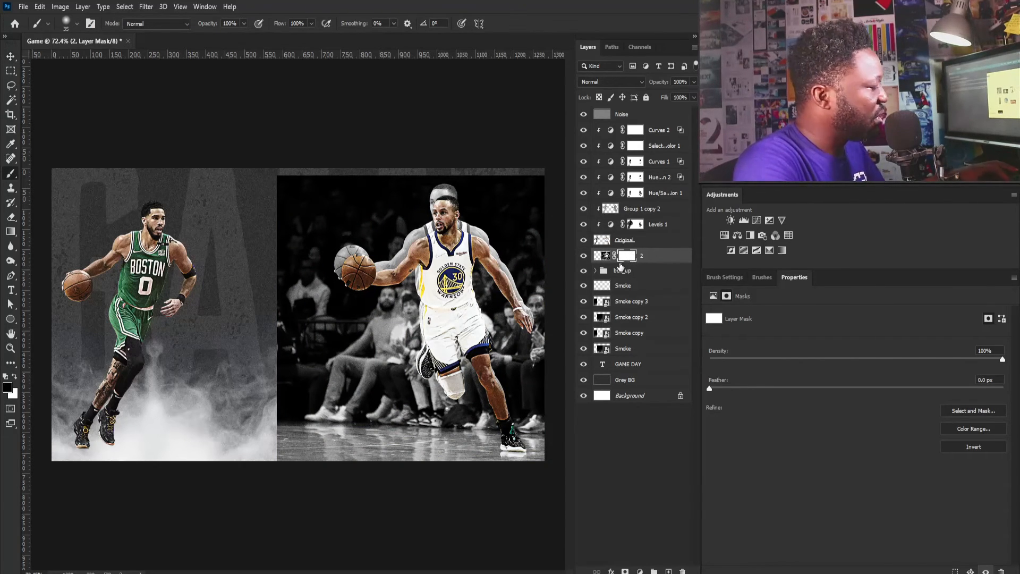
pyautogui.hotkey('ctrl', 'i')
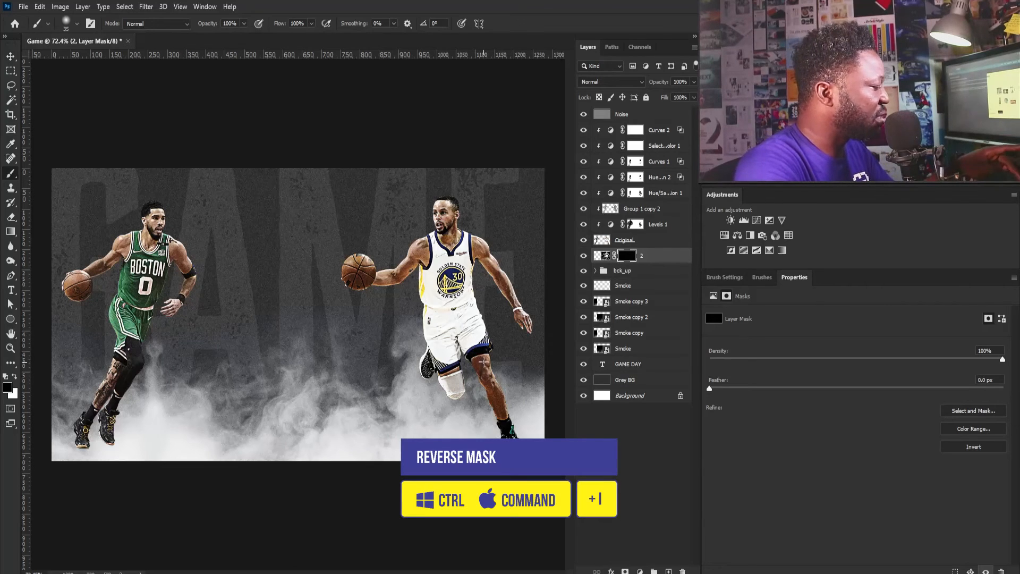
# Paint white on layer 2's mask with a soft 50 px brush to reveal the court floor and reflection around the white-jersey player's shoe.
pyautogui.moveTo(462, 384); pyautogui.dragTo(382, 341)
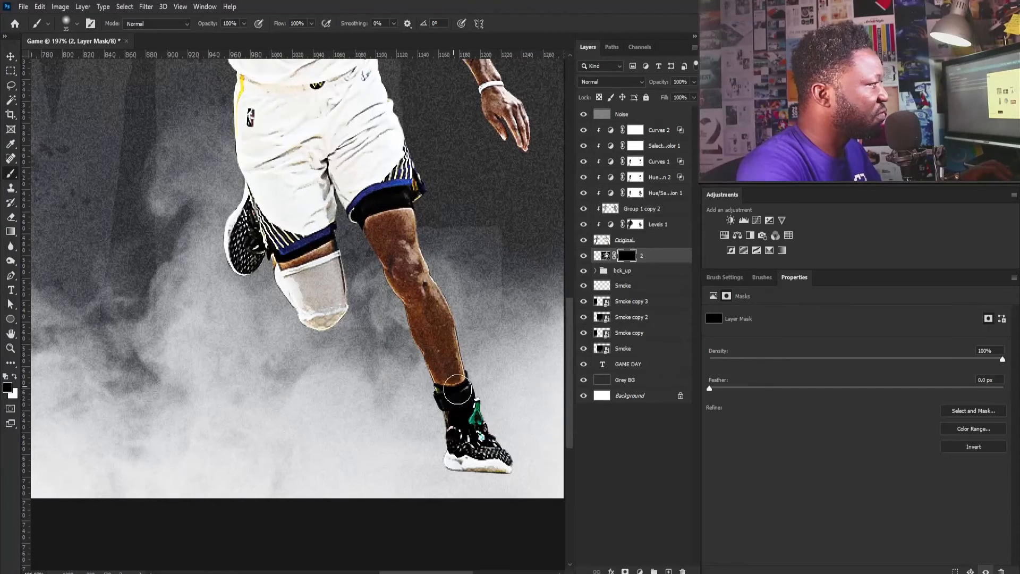
pyautogui.press(']')
pyautogui.press(']')
pyautogui.press(']')
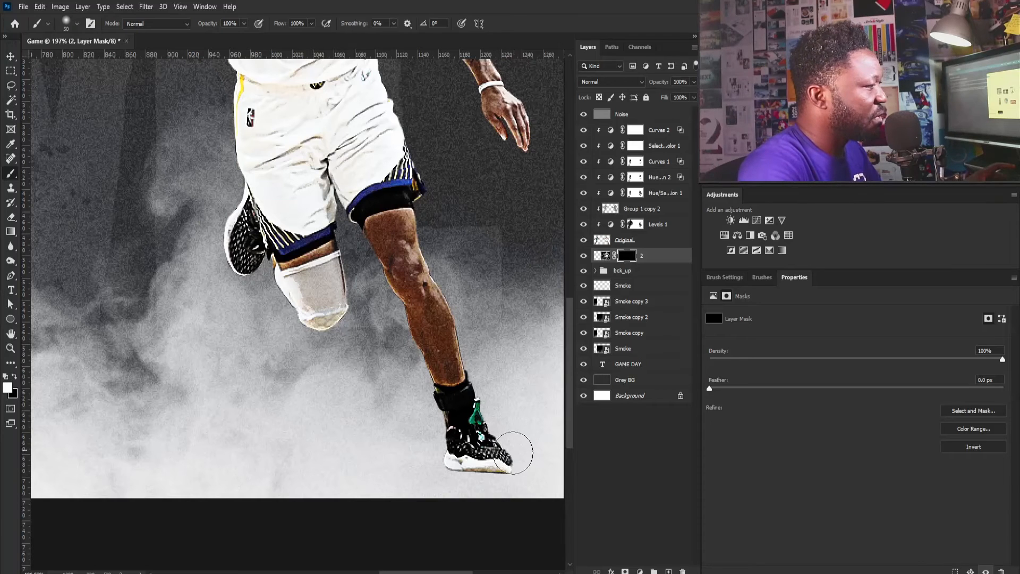
pyautogui.moveTo(519, 457)
pyautogui.mouseDown()
pyautogui.moveTo(466, 452)
pyautogui.moveTo(262, 470)
pyautogui.moveTo(387, 442)
pyautogui.moveTo(520, 442)
pyautogui.moveTo(486, 462)
pyautogui.moveTo(547, 460)
pyautogui.moveTo(334, 454)
pyautogui.moveTo(430, 436)
pyautogui.moveTo(366, 467)
pyautogui.moveTo(245, 475)
pyautogui.mouseUp()
pyautogui.moveTo(376, 459); pyautogui.dragTo(239, 461)
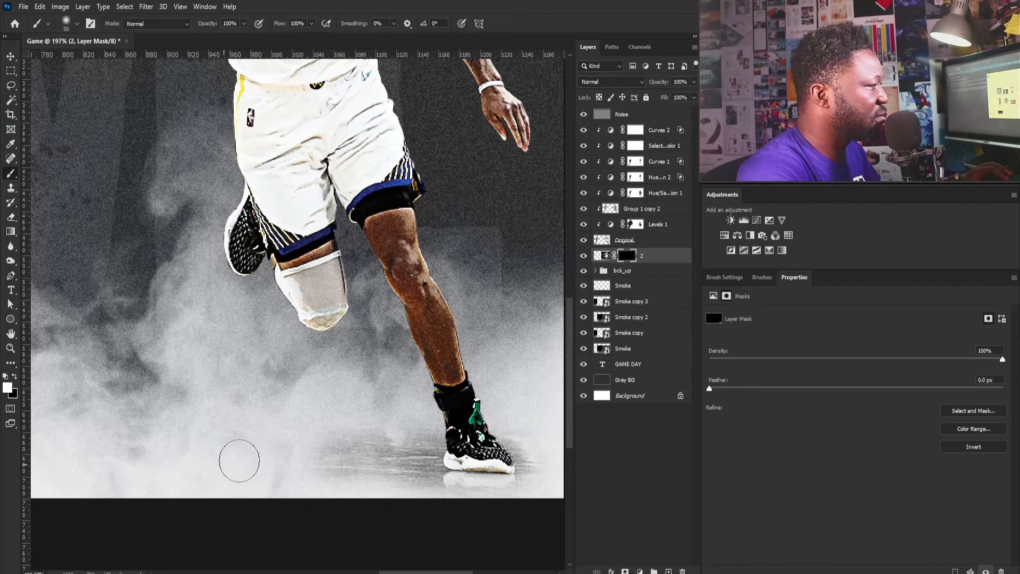
pyautogui.moveTo(454, 470); pyautogui.dragTo(518, 477)
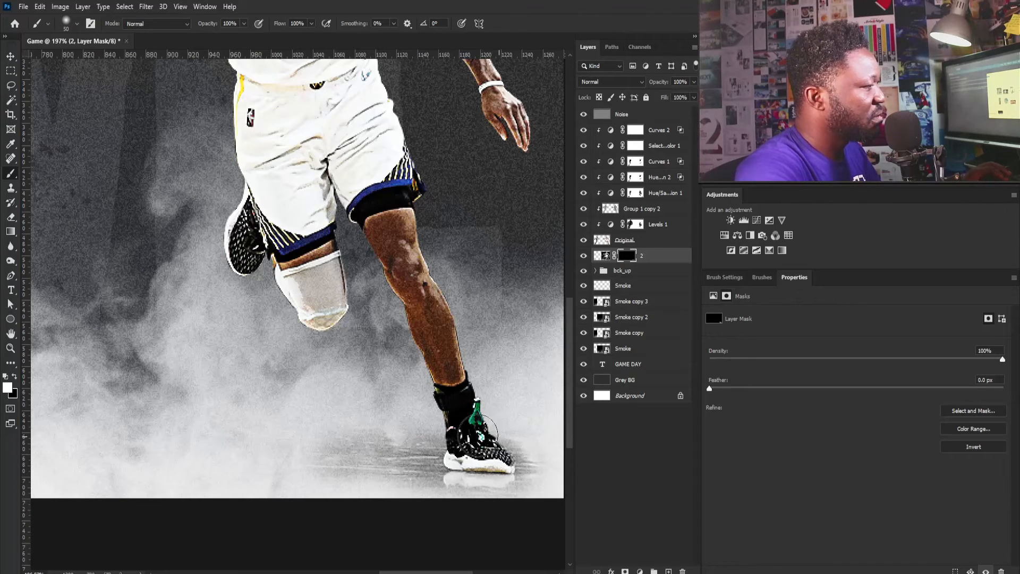
pyautogui.moveTo(478, 431); pyautogui.dragTo(406, 374)
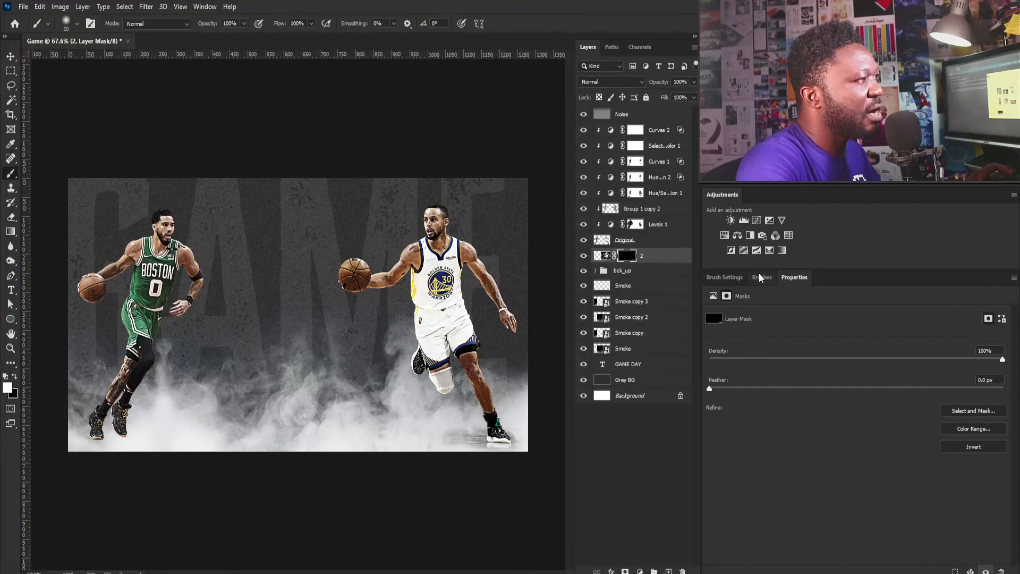
# Duplicate layer 2 and move the lower copy's floor patch left toward the green-jersey player's feet.
pyautogui.click(724, 277)
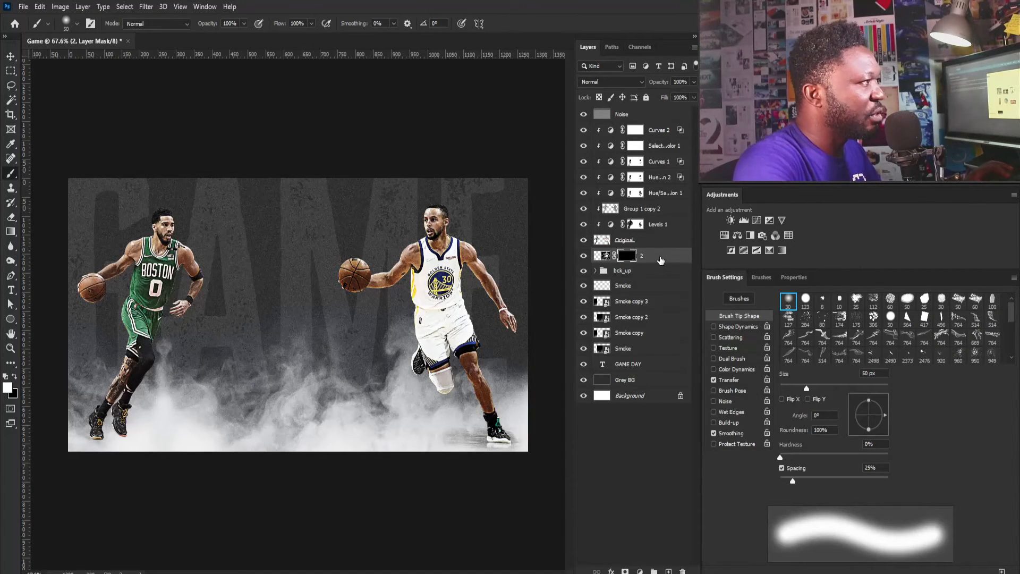
pyautogui.moveTo(660, 260); pyautogui.dragTo(668, 570)
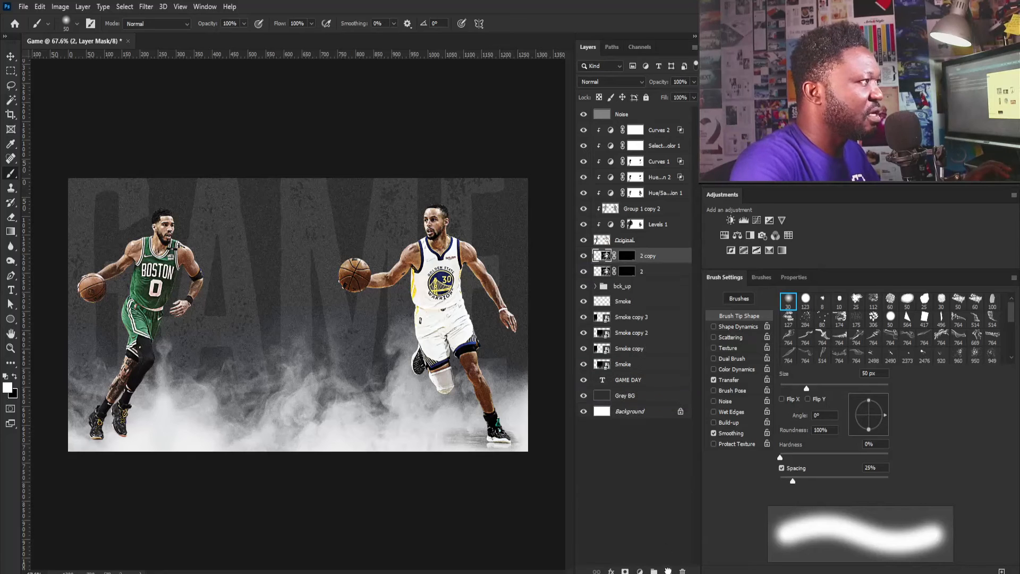
pyautogui.click(607, 273)
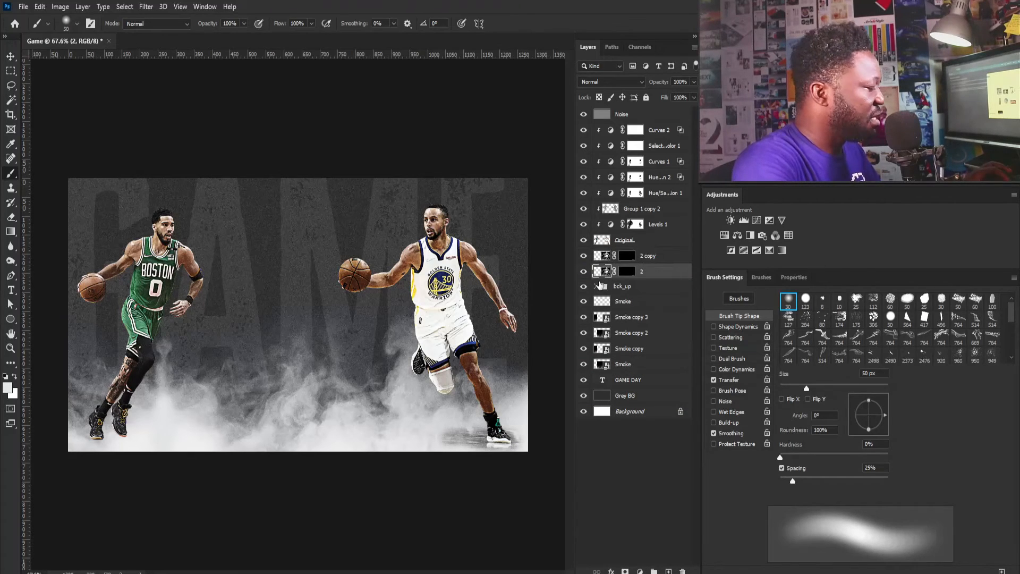
pyautogui.press('v')
pyautogui.moveTo(338, 444); pyautogui.dragTo(194, 444)
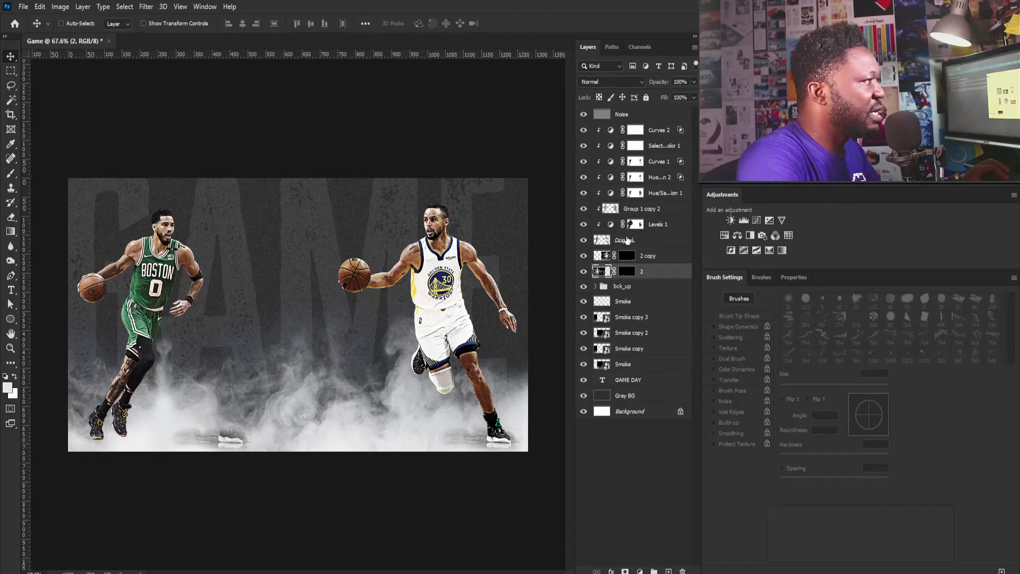
pyautogui.click(627, 271)
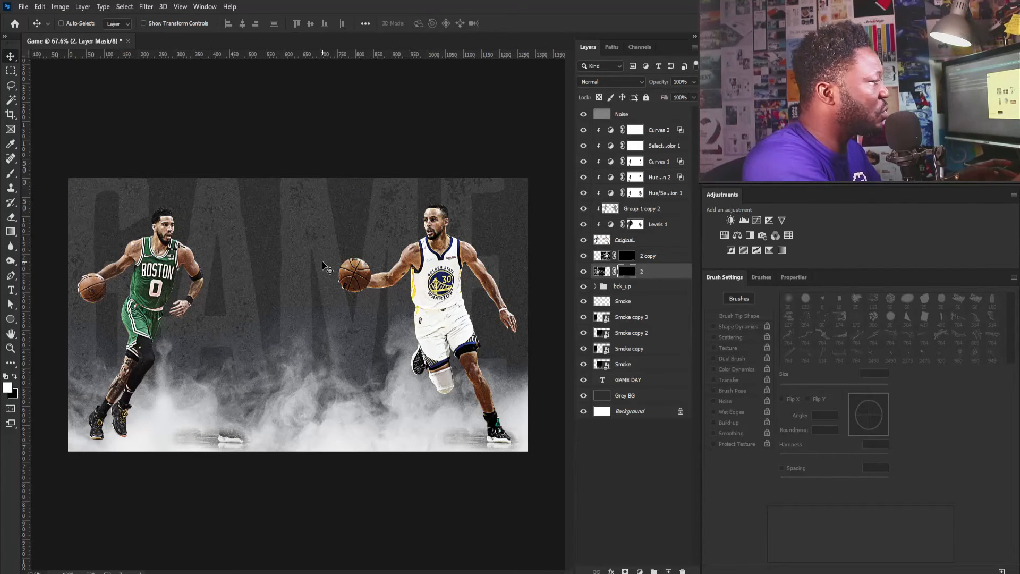
# Fill layer 2's mask with black and paint white with a soft 50 px brush to reveal the floor reflection around the green-jersey player's shoes.
pyautogui.hotkey('ctrl', 'BackSpace')
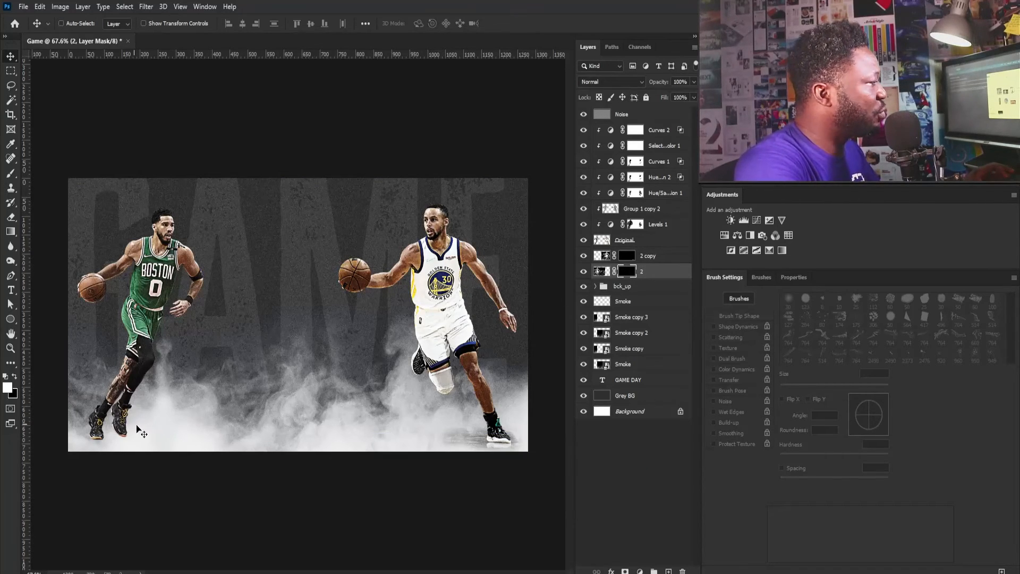
pyautogui.keyDown('alt'); pyautogui.click(184, 470); pyautogui.keyUp('alt')
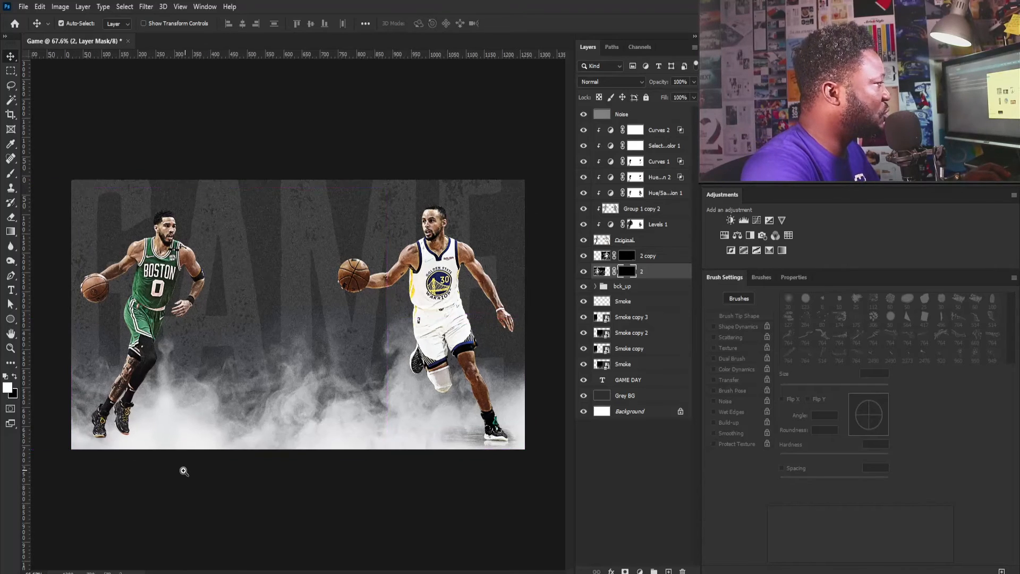
pyautogui.press('b')
pyautogui.scroll(5, 154, 458)
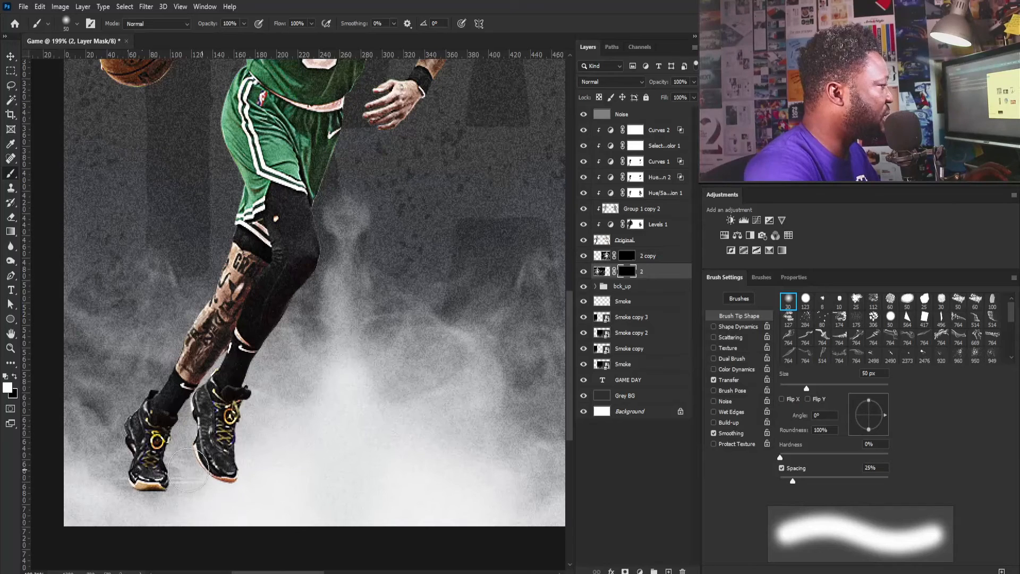
pyautogui.moveTo(150, 472); pyautogui.dragTo(255, 479)
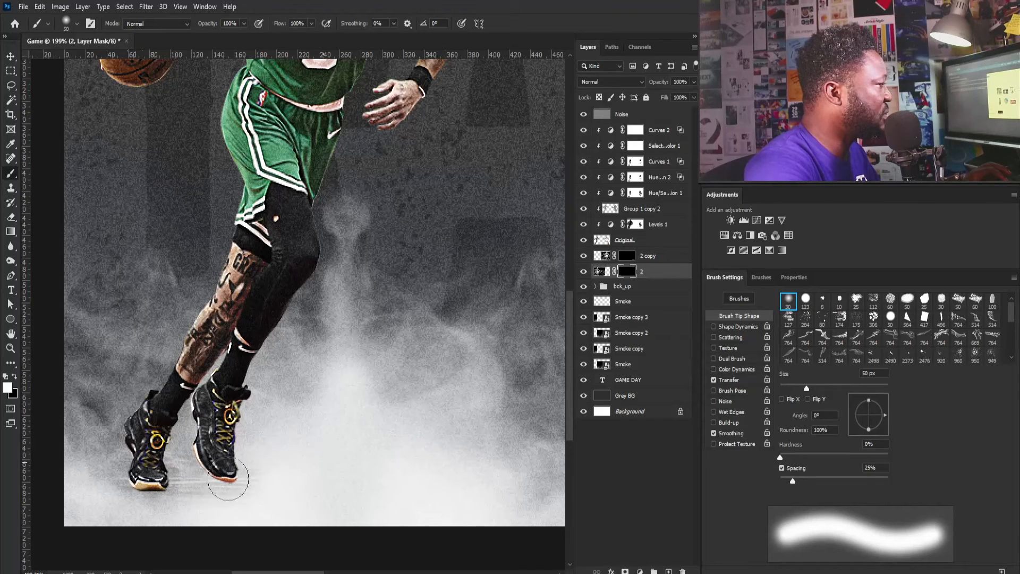
pyautogui.moveTo(181, 471)
pyautogui.mouseDown()
pyautogui.moveTo(293, 478)
pyautogui.moveTo(188, 481)
pyautogui.moveTo(306, 483)
pyautogui.mouseUp()
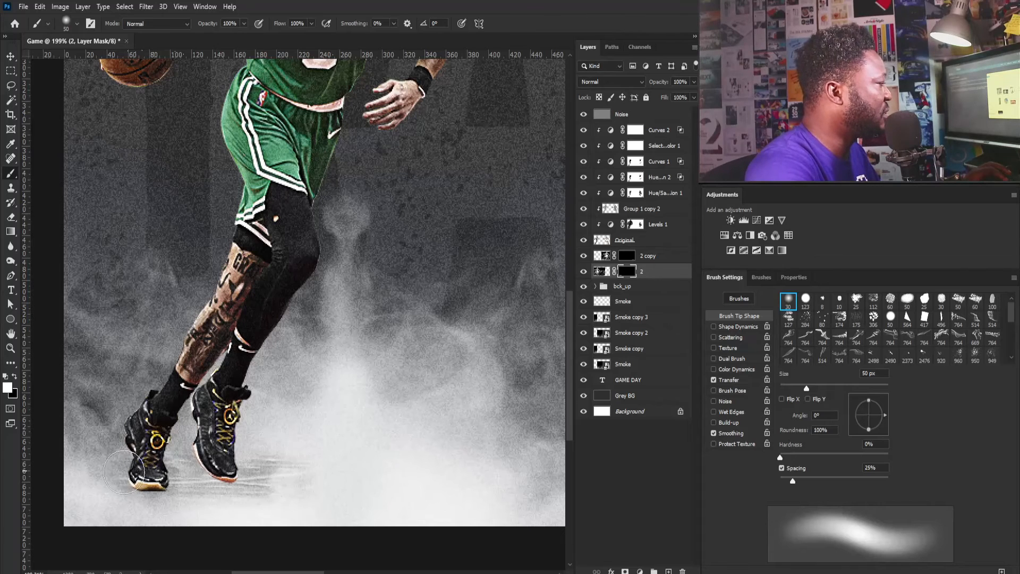
pyautogui.moveTo(344, 309); pyautogui.dragTo(311, 305)
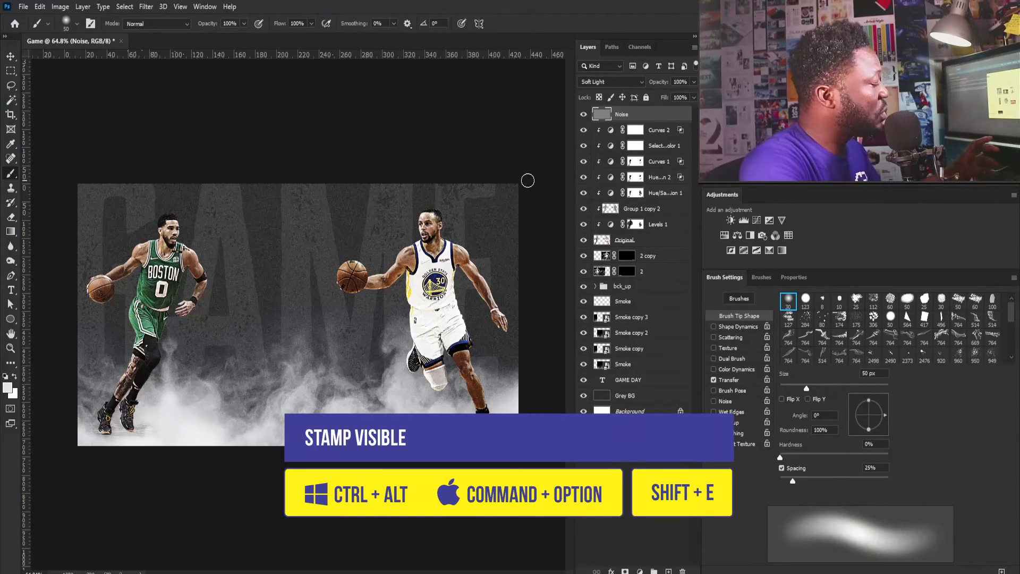
# Stamp all visible layers onto a new top layer and apply Smart Sharpen with 128% amount, 0.6 px radius and Gaussian Blur removal.
pyautogui.hotkey('ctrl', 'alt', 'shift', 'e')
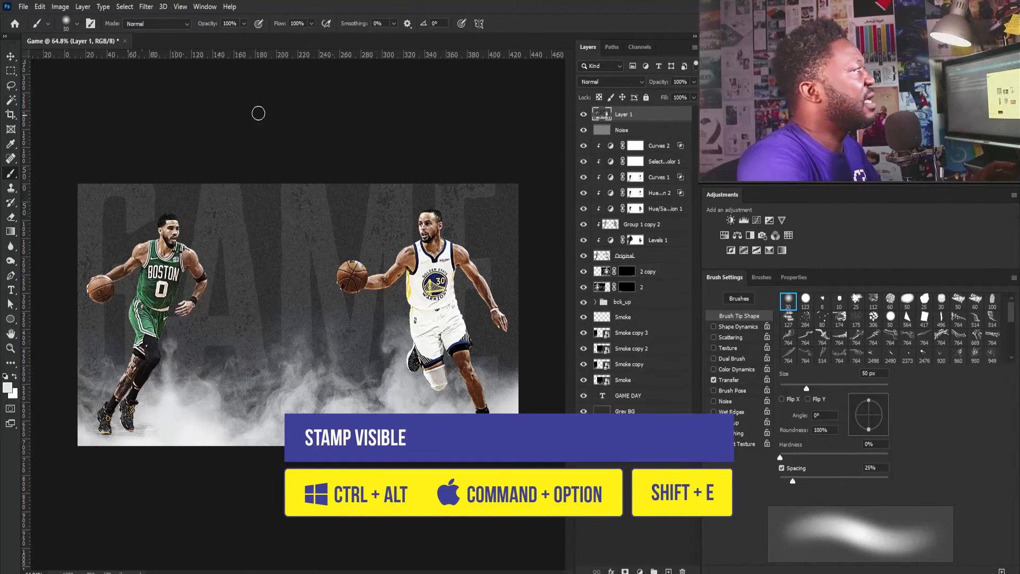
pyautogui.click(153, 6)
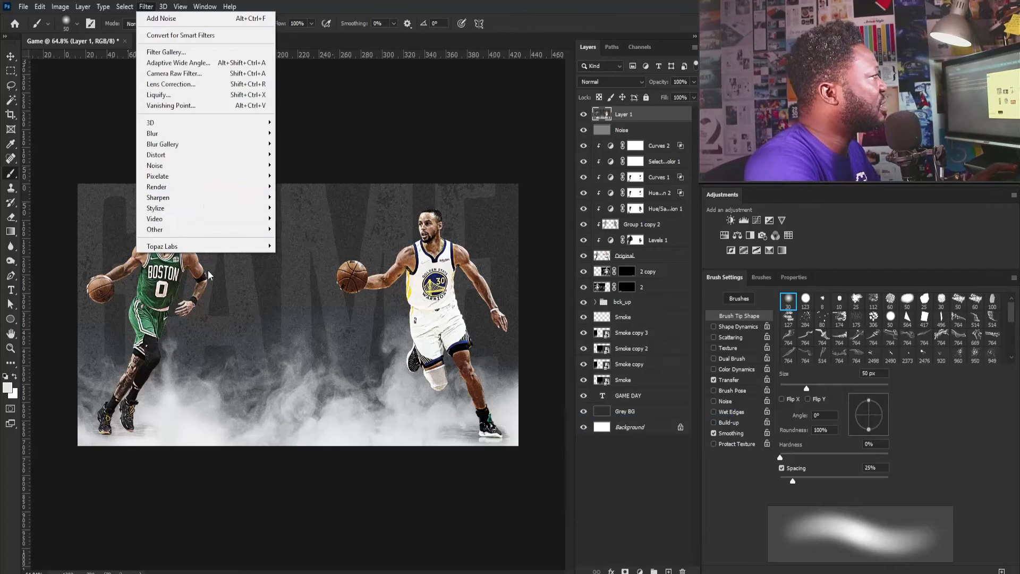
pyautogui.moveTo(218, 197)
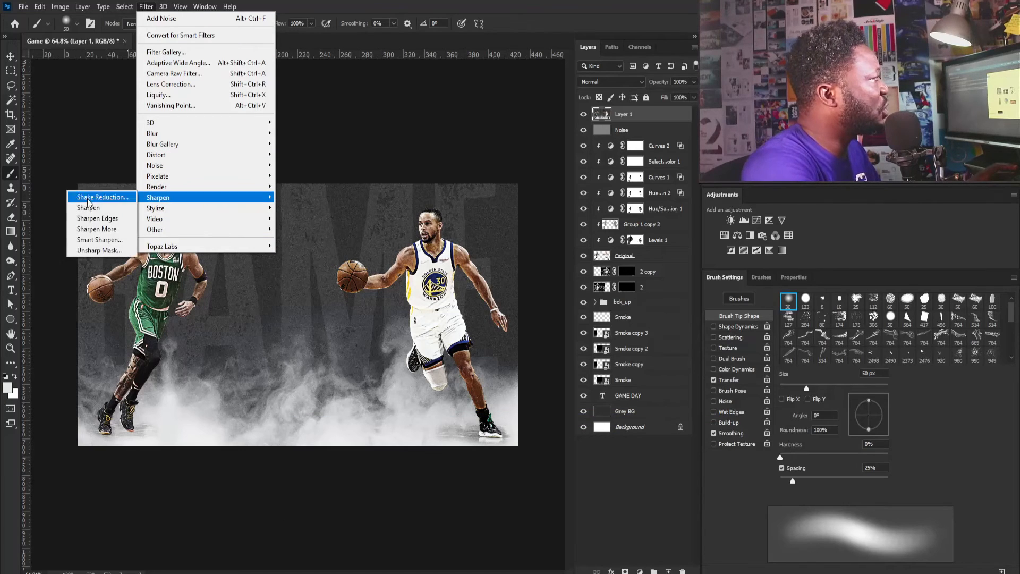
pyautogui.click(109, 241)
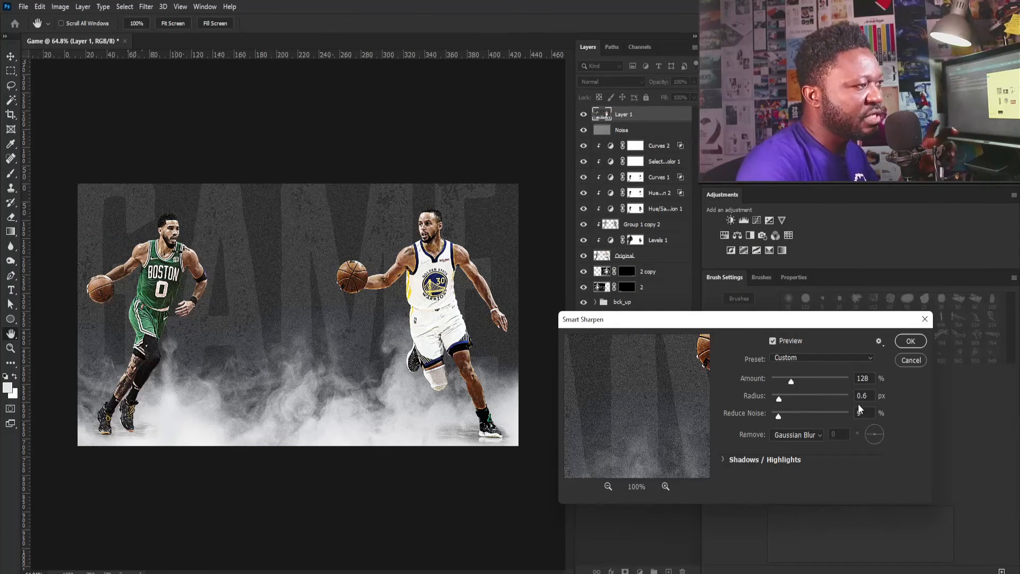
pyautogui.click(911, 340)
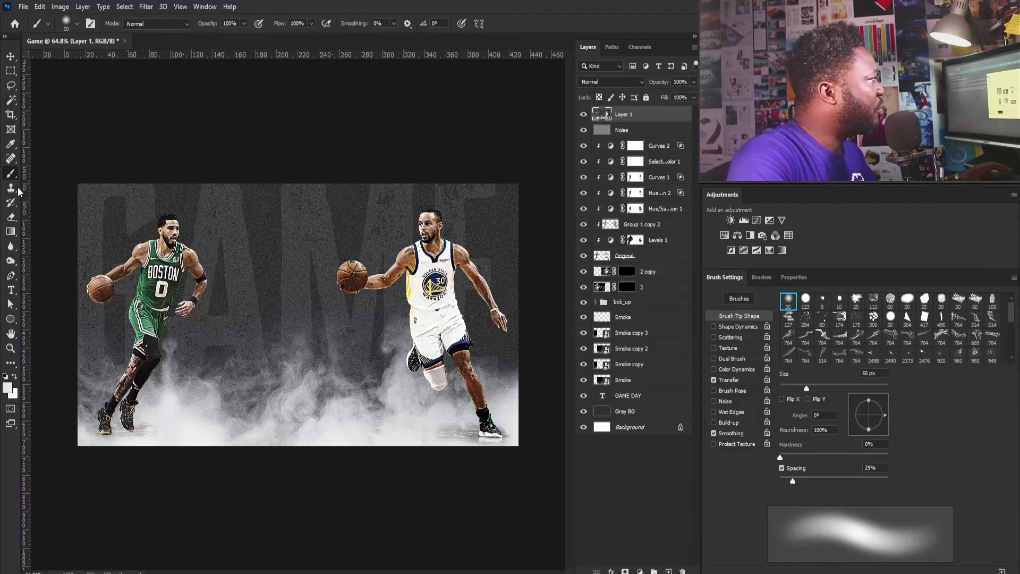
# Add a 30 pt text layer reading GAME above the stamped layer and place it between the two players.
pyautogui.click(10, 56)
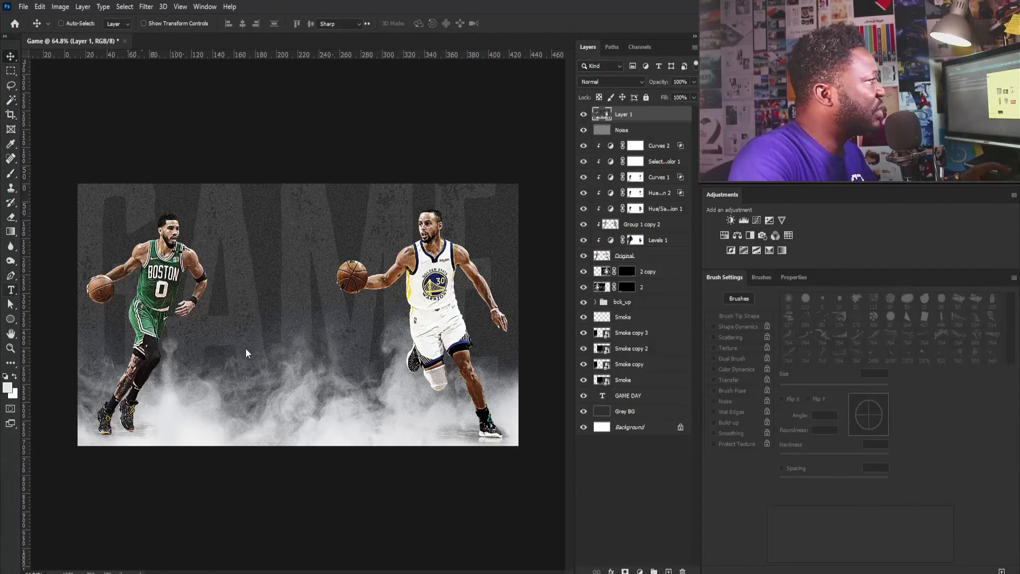
pyautogui.press('t')
pyautogui.click(270, 348)
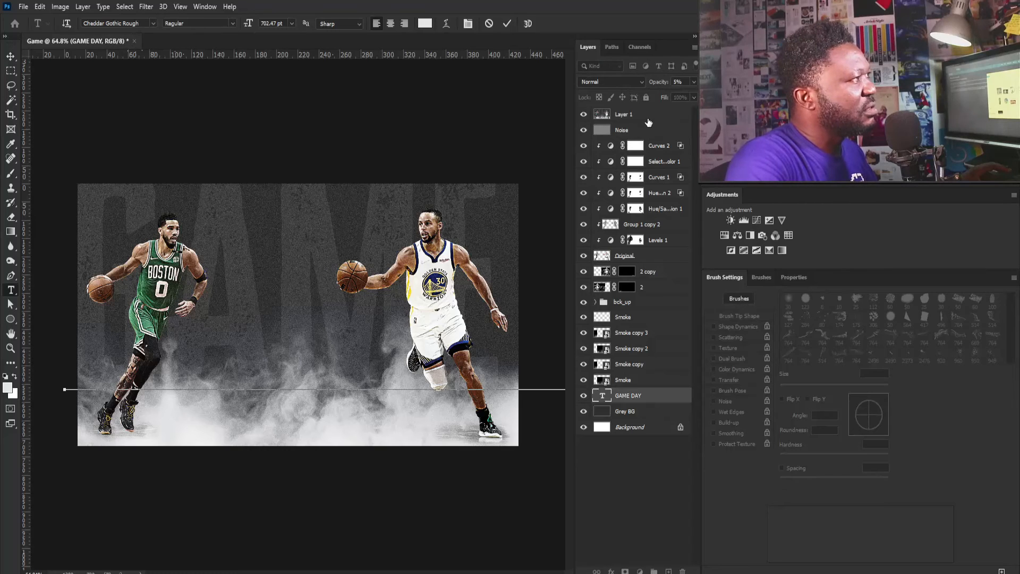
pyautogui.click(648, 122)
pyautogui.click(171, 133)
pyautogui.write('0')
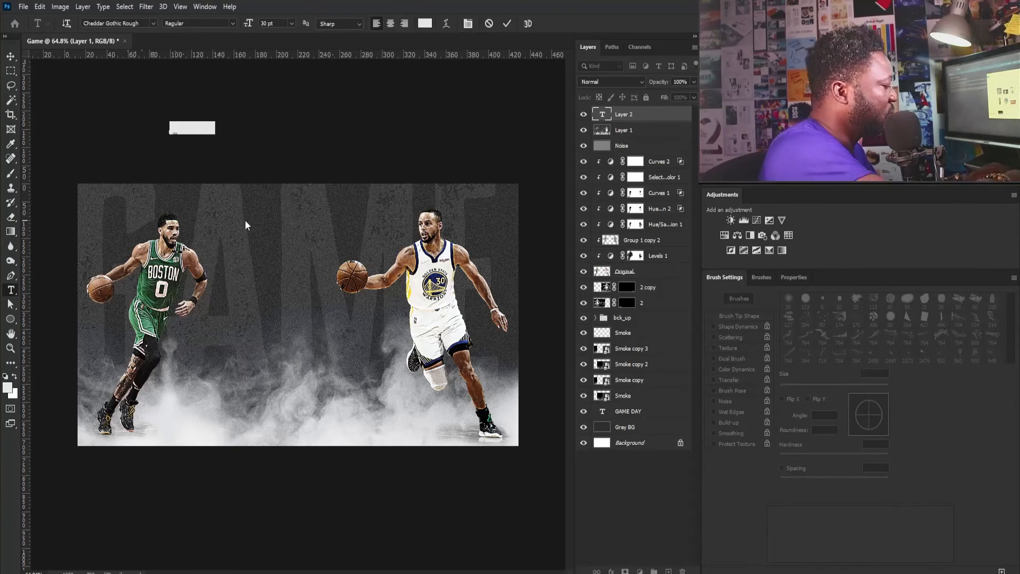
pyautogui.write('GAME')
pyautogui.hotkey('ctrl', 'Return')
pyautogui.press('v')
pyautogui.moveTo(128, 102); pyautogui.dragTo(287, 236)
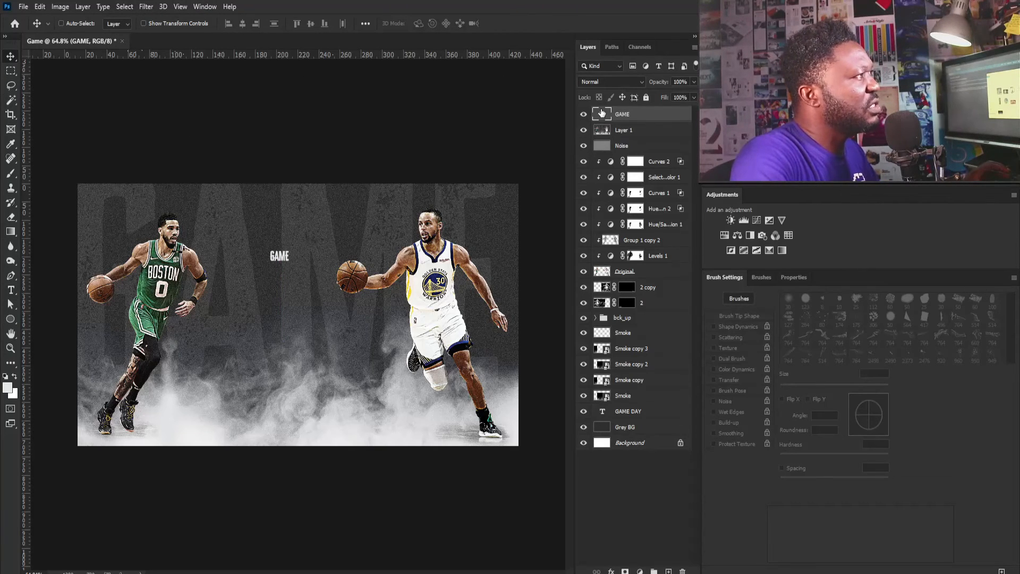
# Set the small GAME text to Eurostile ExtendedTwo Bold and extend its wording to GAME DAY.
pyautogui.press('t')
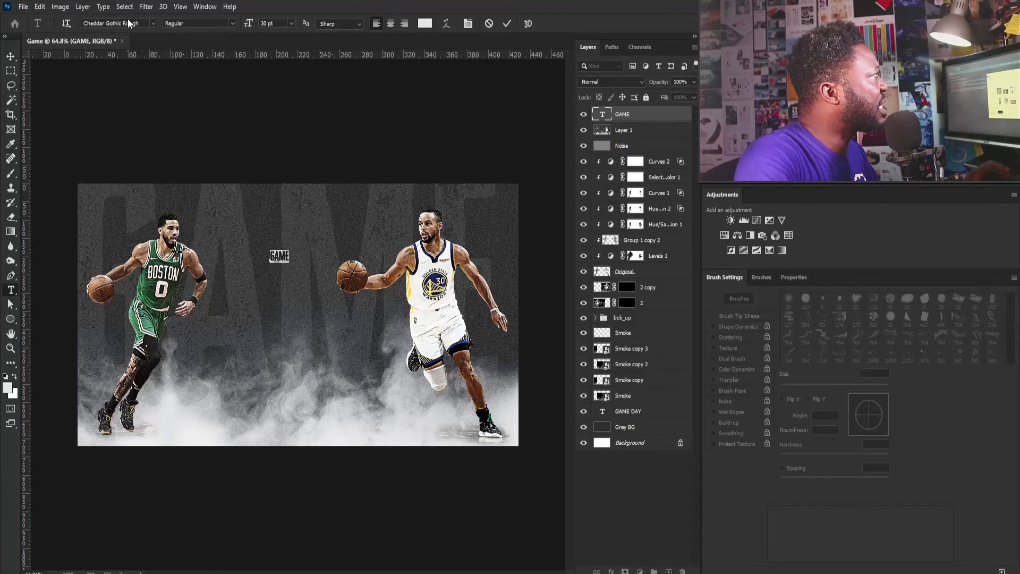
pyautogui.click(130, 24)
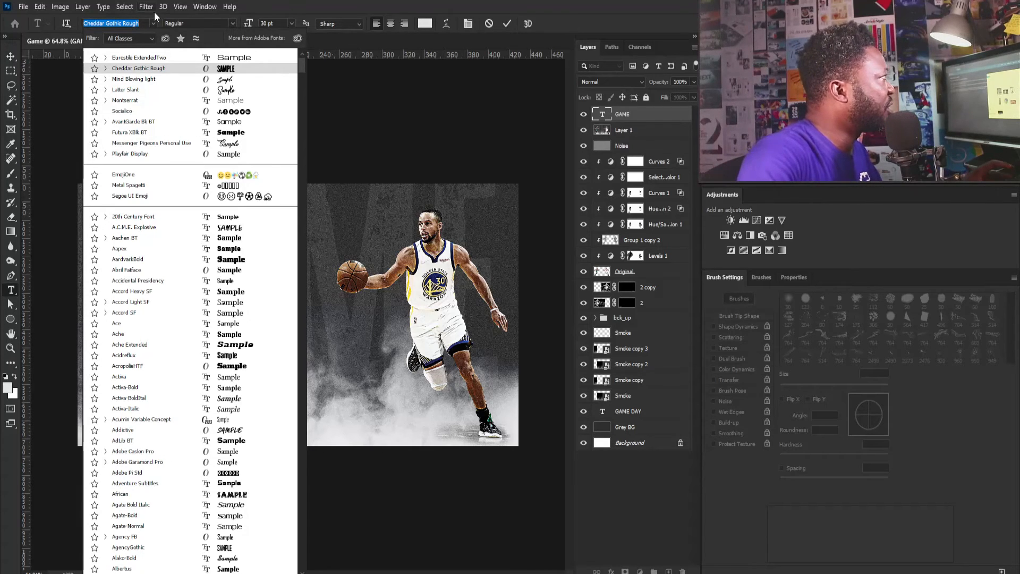
pyautogui.click(150, 58)
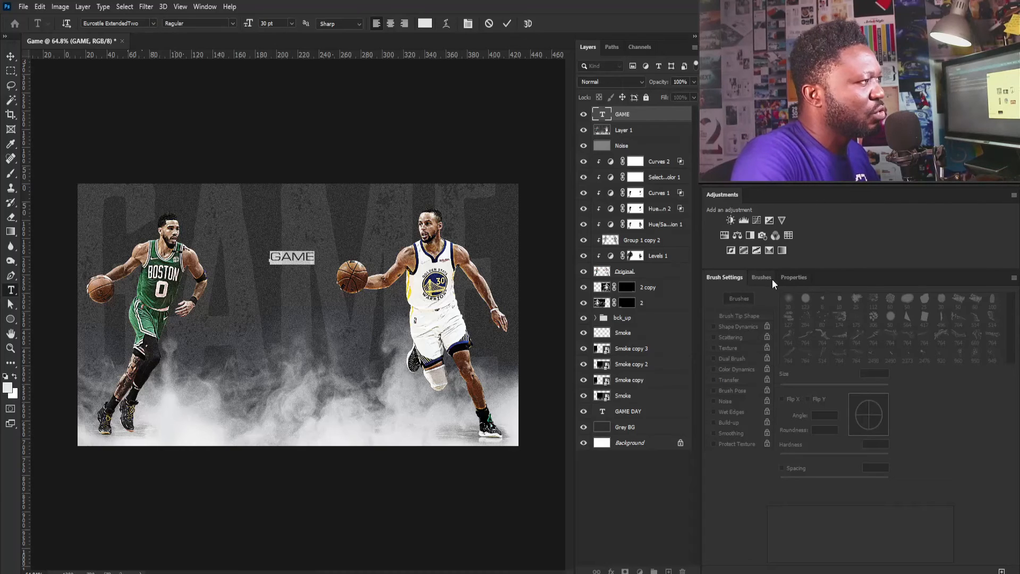
pyautogui.click(786, 280)
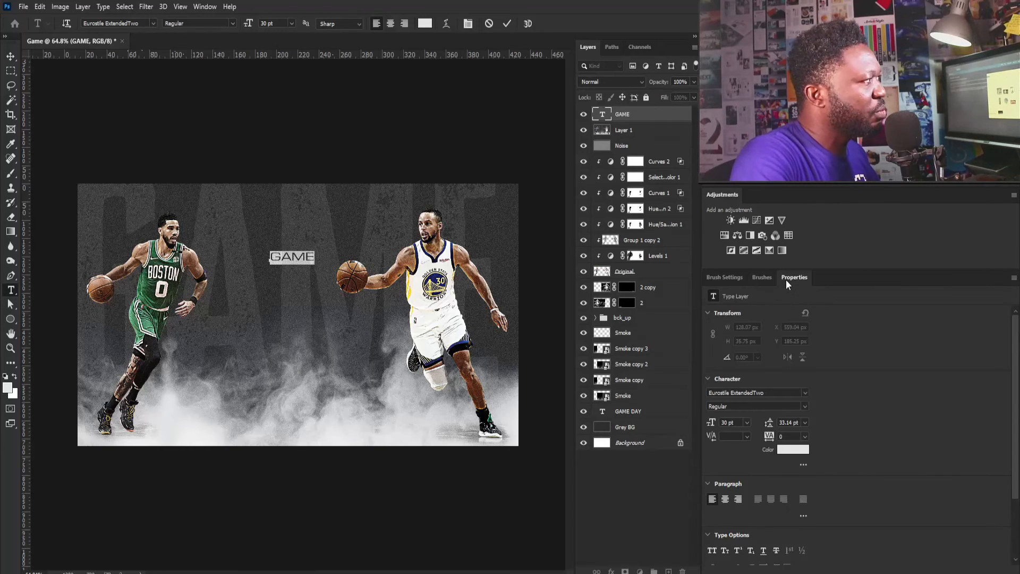
pyautogui.click(803, 409)
pyautogui.click(739, 425)
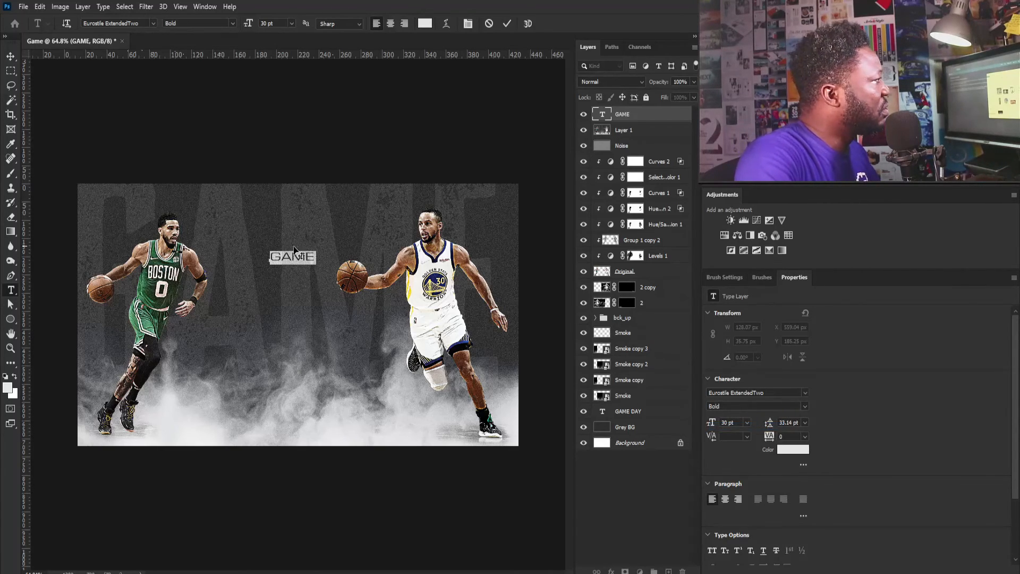
pyautogui.click(307, 258)
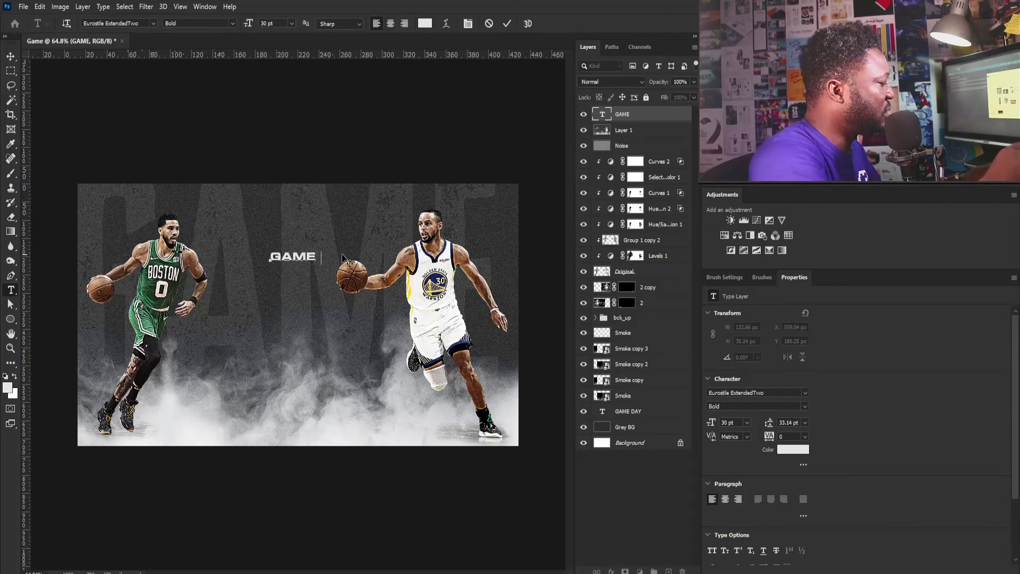
pyautogui.write('DAY')
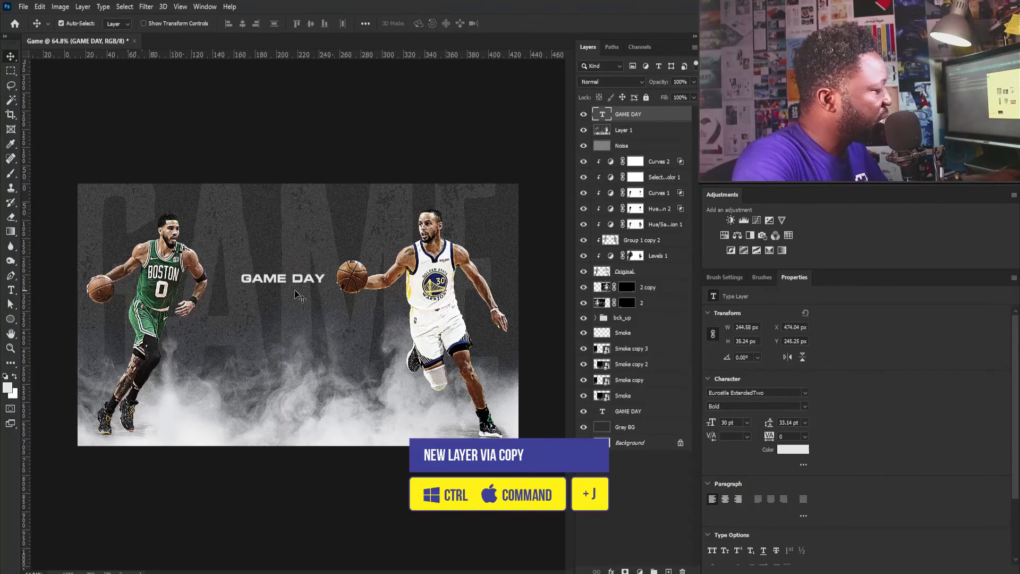
# Duplicate the small GAME DAY text layer, move the copy just below the original and change its wording to POSTER.
pyautogui.hotkey('ctrl', 'j')
pyautogui.moveTo(299, 285); pyautogui.dragTo(292, 307)
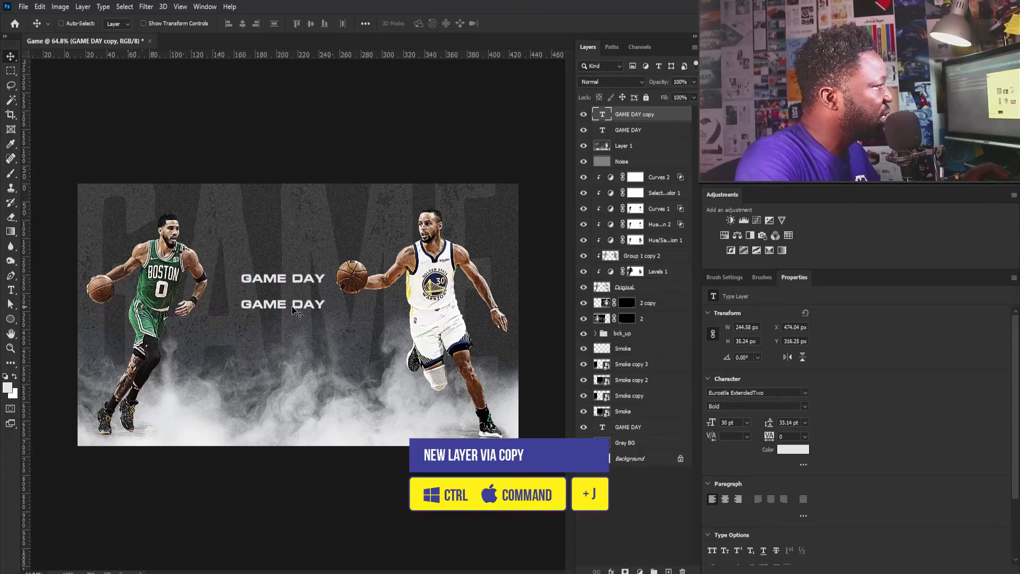
pyautogui.doubleClick(292, 308)
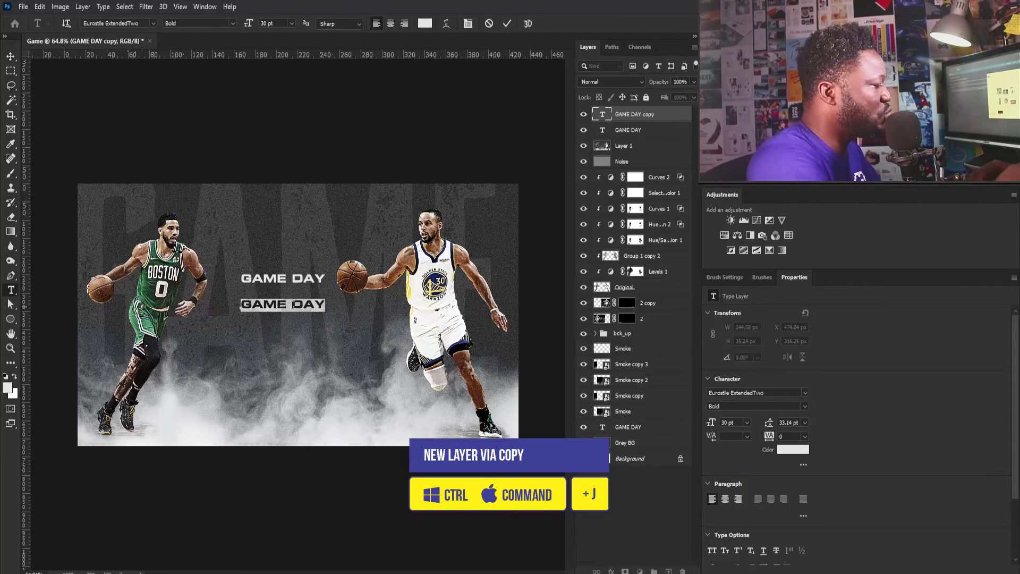
pyautogui.write('POSTER')
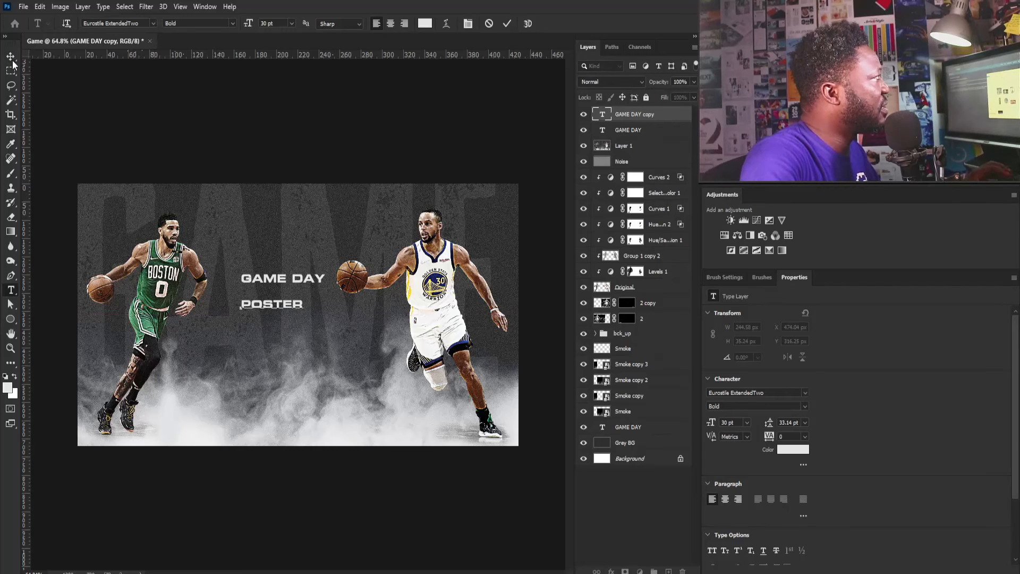
# Scale the POSTER text up to about 316% and position it below GAME DAY, between the players.
pyautogui.hotkey('ctrl', 't')
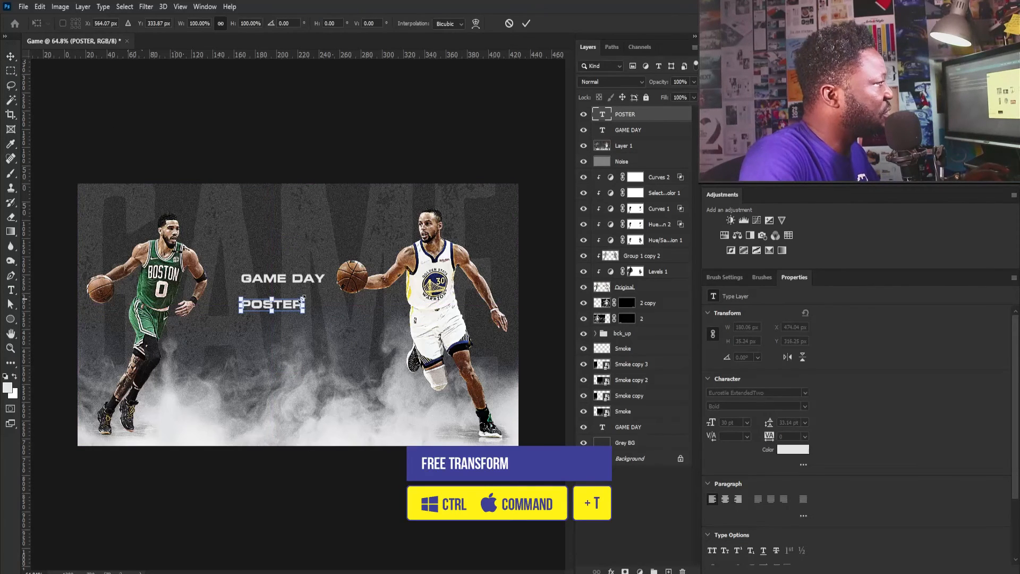
pyautogui.moveTo(305, 298); pyautogui.dragTo(341, 340)
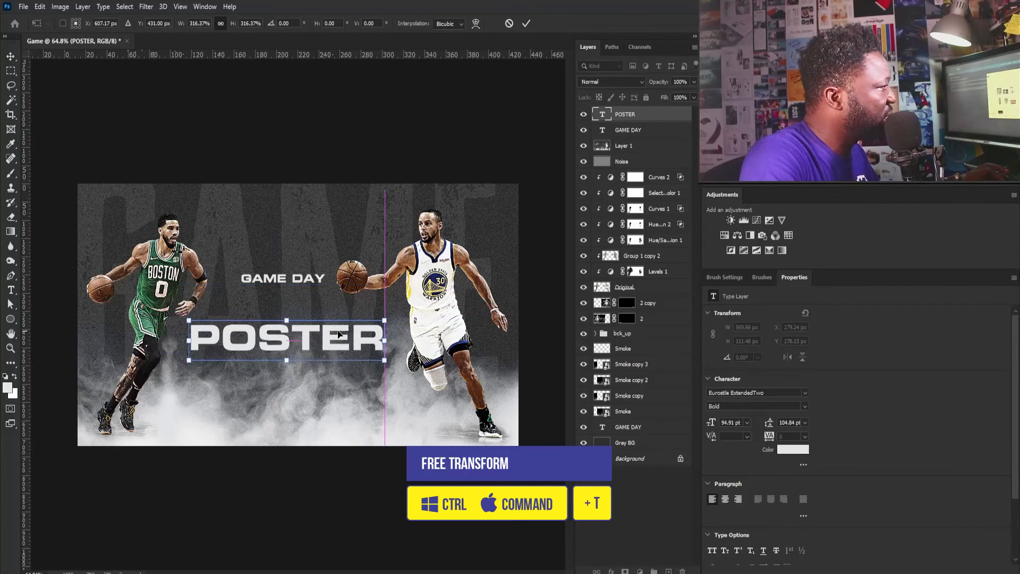
pyautogui.press('Return')
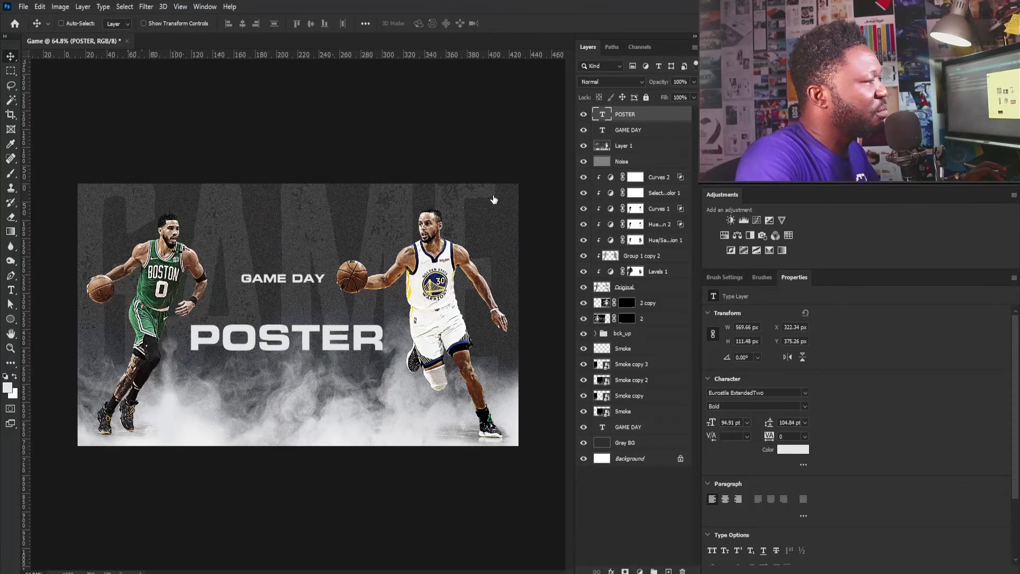
# Add a second line reading TUTORIAL to the POSTER text.
pyautogui.press('t')
pyautogui.doubleClick(382, 338)
pyautogui.click(389, 336)
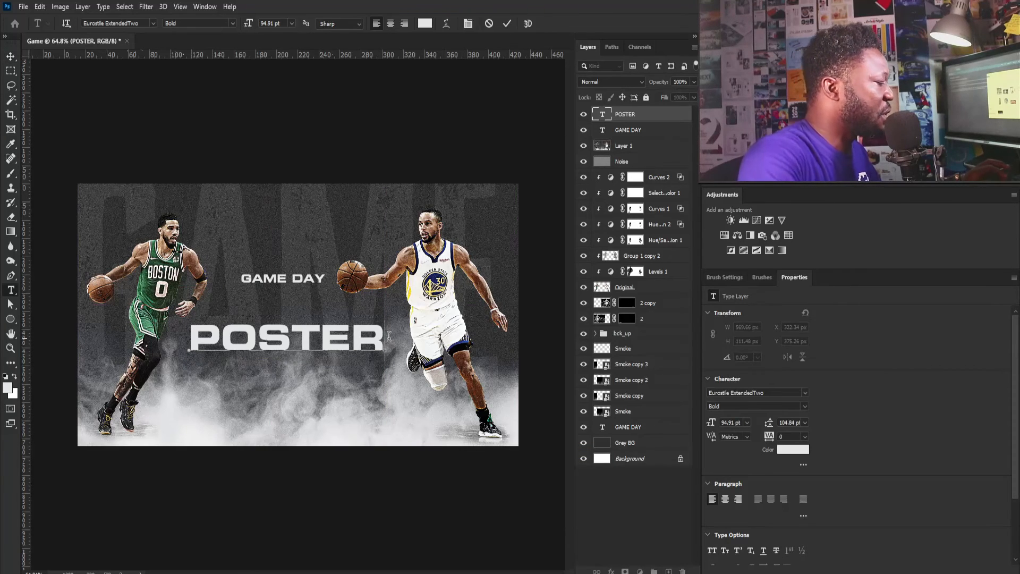
pyautogui.press('Return')
pyautogui.write('TUT')
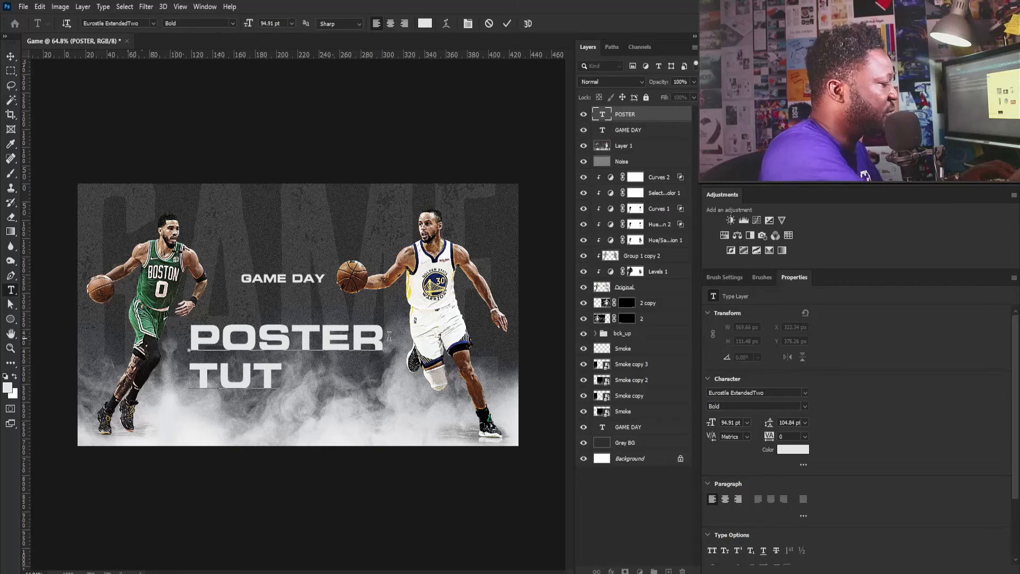
pyautogui.write('ORI')
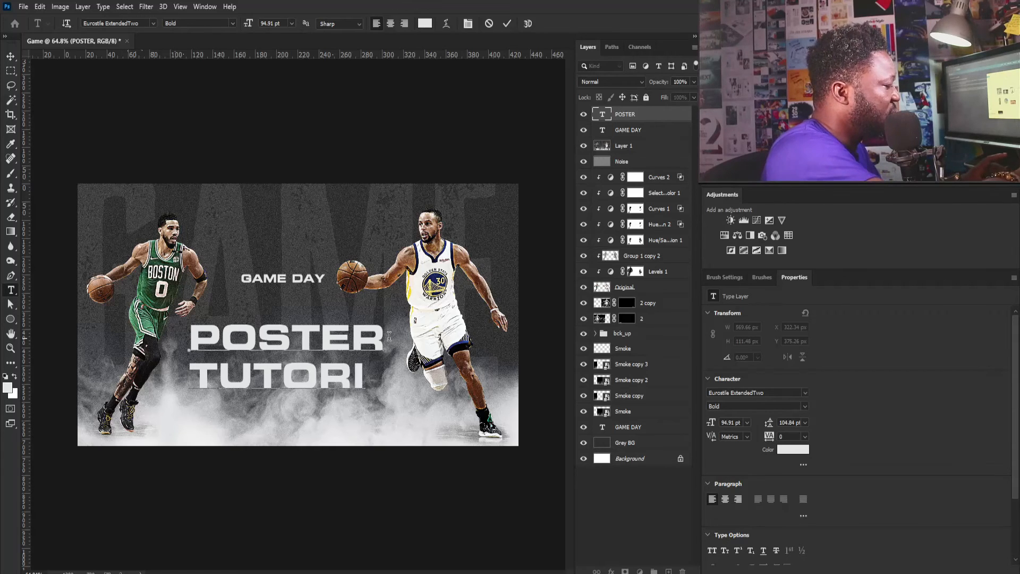
pyautogui.write('AL')
# Center-align the two-line POSTER TUTORIAL text and tighten its leading to 88 pt.
pyautogui.hotkey('ctrl', 'a')
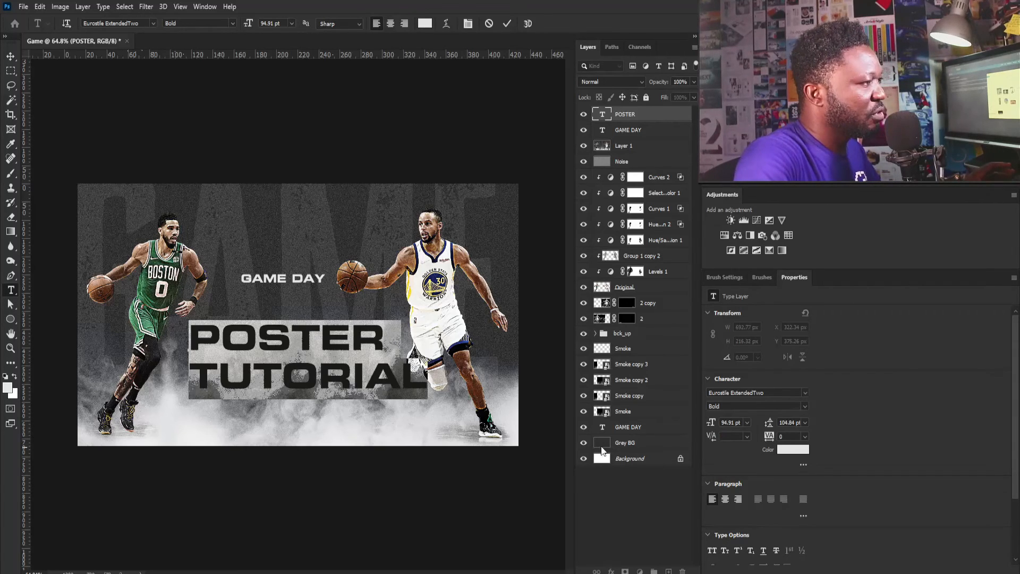
pyautogui.click(726, 499)
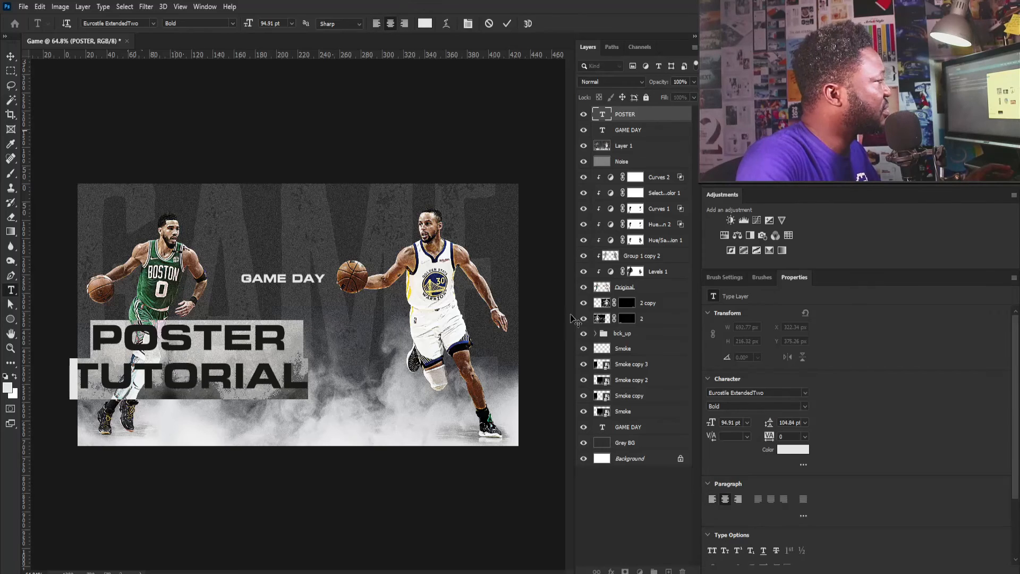
pyautogui.click(789, 422)
pyautogui.write('85')
pyautogui.press('Return')
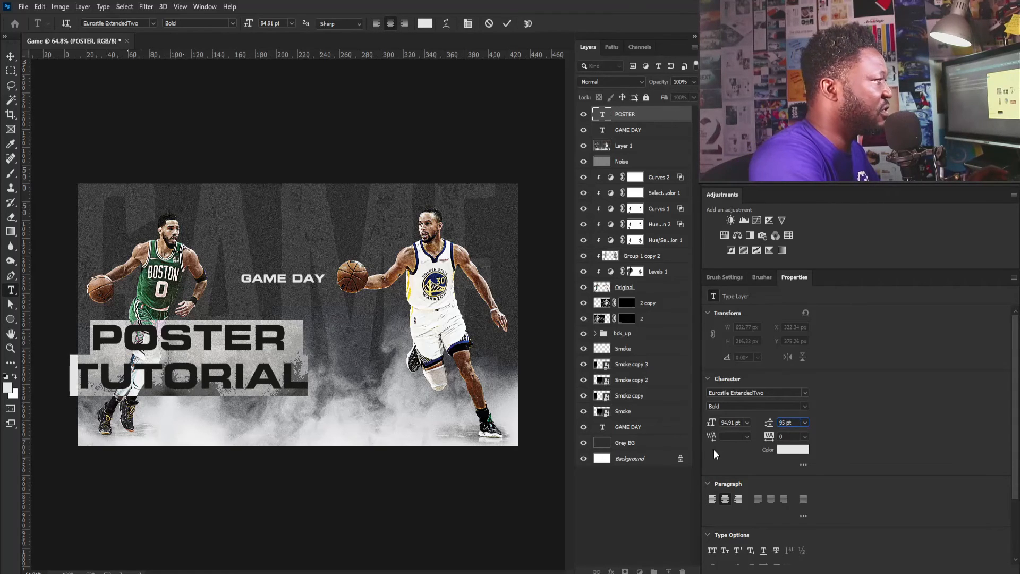
pyautogui.write('88')
pyautogui.press('Return')
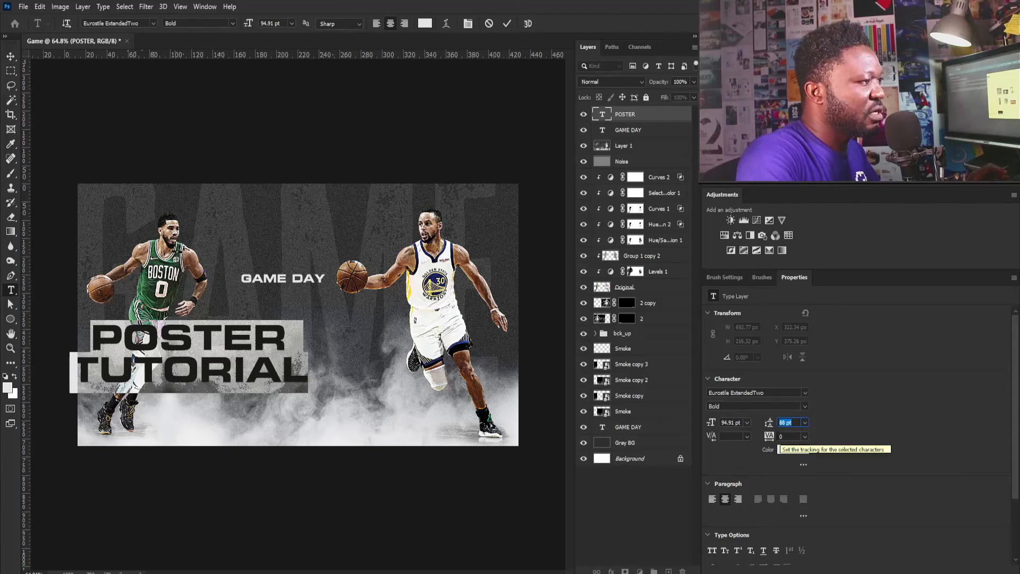
# Tighten the POSTER TUTORIAL text's tracking to -60 and move it between the two players, over the smoke.
pyautogui.hotkey('shift', 'Down')
pyautogui.hotkey('shift', 'Down')
pyautogui.hotkey('shift', 'Down')
pyautogui.hotkey('shift', 'Down')
pyautogui.hotkey('shift', 'Down')
pyautogui.hotkey('shift', 'Down')
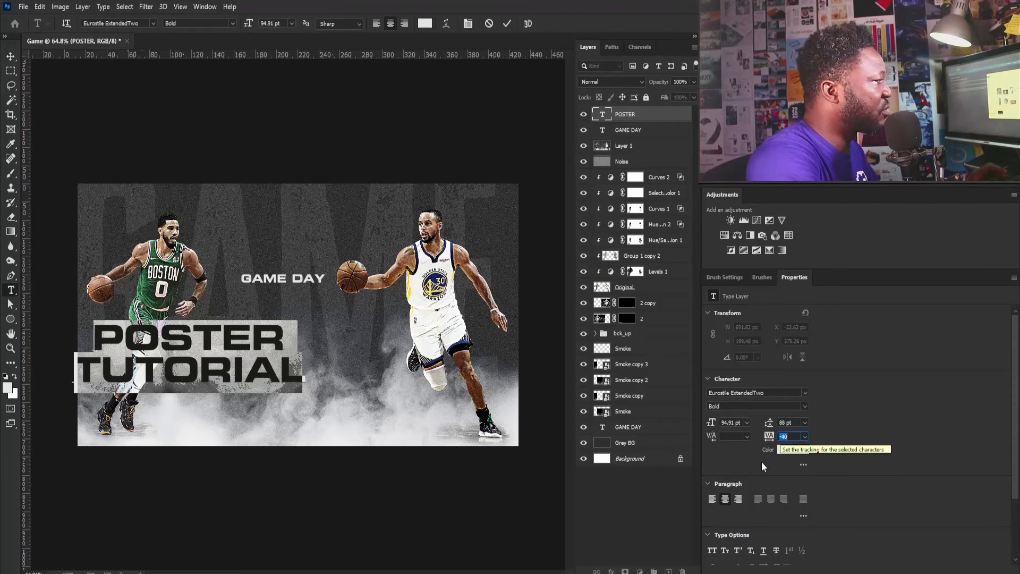
pyautogui.click(15, 58)
pyautogui.moveTo(218, 306); pyautogui.dragTo(315, 321)
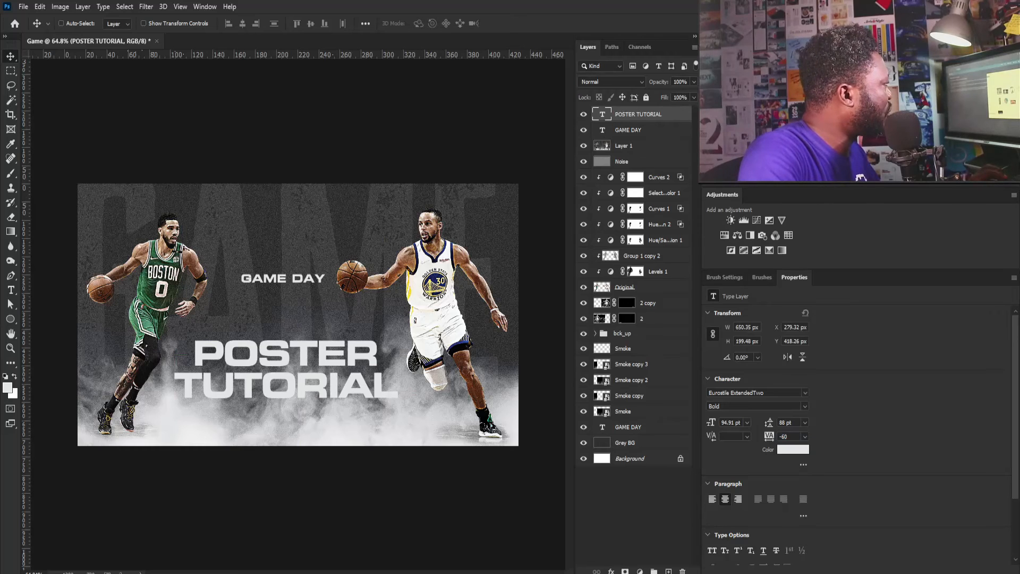
# Place the Boston Celtics and Golden State Warriors logos, scaled to about 126 px and 120 px wide, between the players above POSTER TUTORIAL.
pyautogui.moveTo(227, 282); pyautogui.dragTo(229, 282)
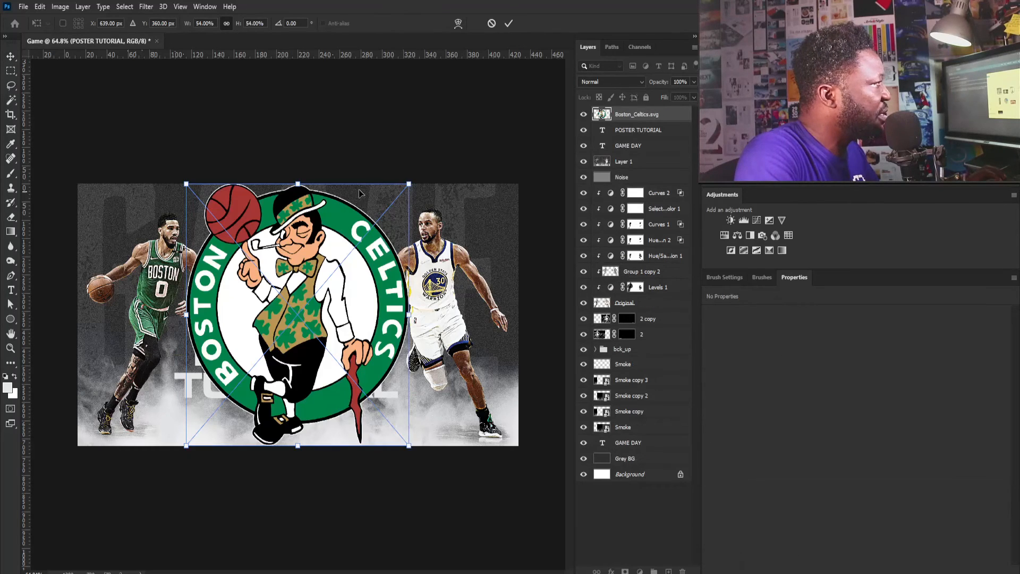
pyautogui.moveTo(409, 184); pyautogui.dragTo(233, 302)
pyautogui.press('Return')
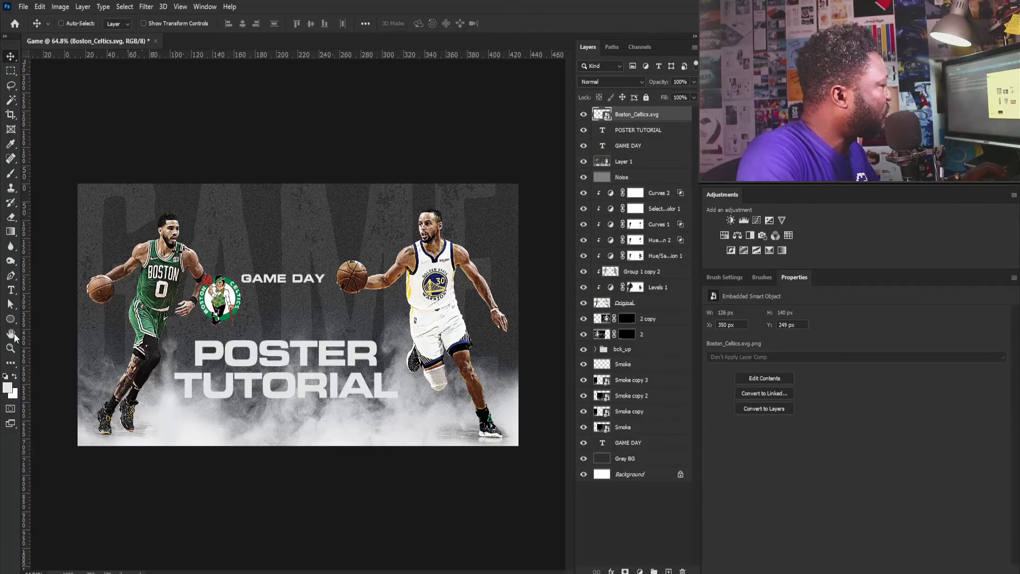
pyautogui.moveTo(400, 184); pyautogui.dragTo(338, 301)
pyautogui.press('Return')
# Scale the small GAME DAY text to about 70.5% and move it up, centred above the two logos.
pyautogui.rightClick(281, 284)
pyautogui.click(313, 328)
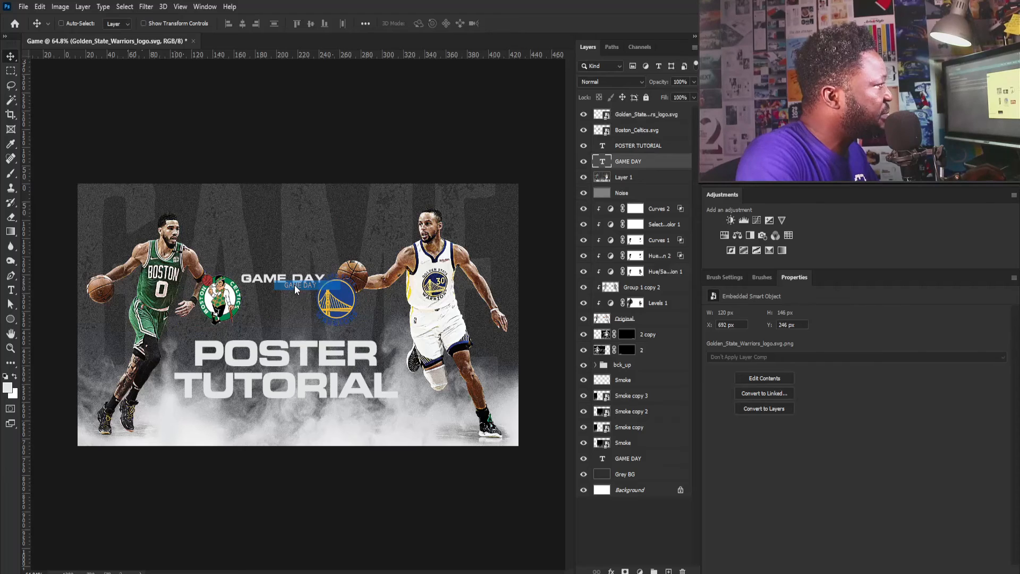
pyautogui.hotkey('ctrl', 't')
pyautogui.moveTo(323, 273); pyautogui.dragTo(293, 262)
pyautogui.press('Return')
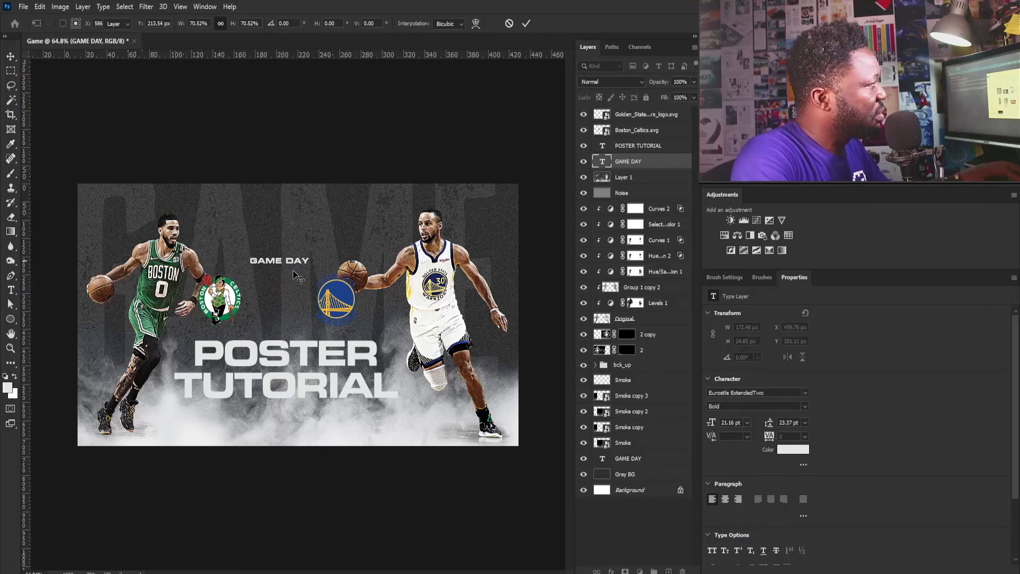
# Duplicate the small GAME DAY text, move the copy 150 px straight down and change its wording to 14 JUNE | 02:00.
pyautogui.hotkey('ctrl', 'j')
pyautogui.moveTo(282, 265); pyautogui.dragTo(282, 320)
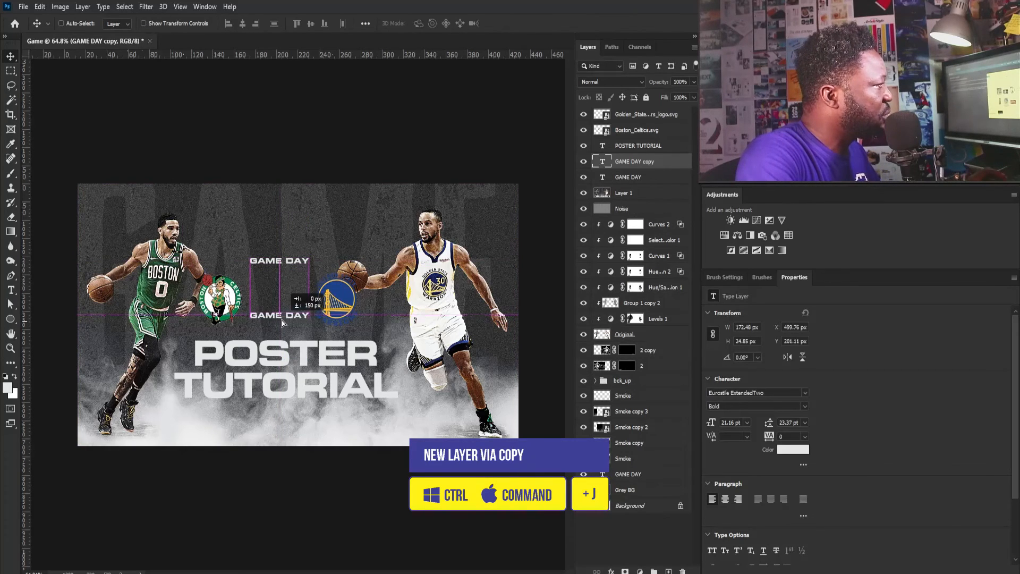
pyautogui.doubleClick(282, 317)
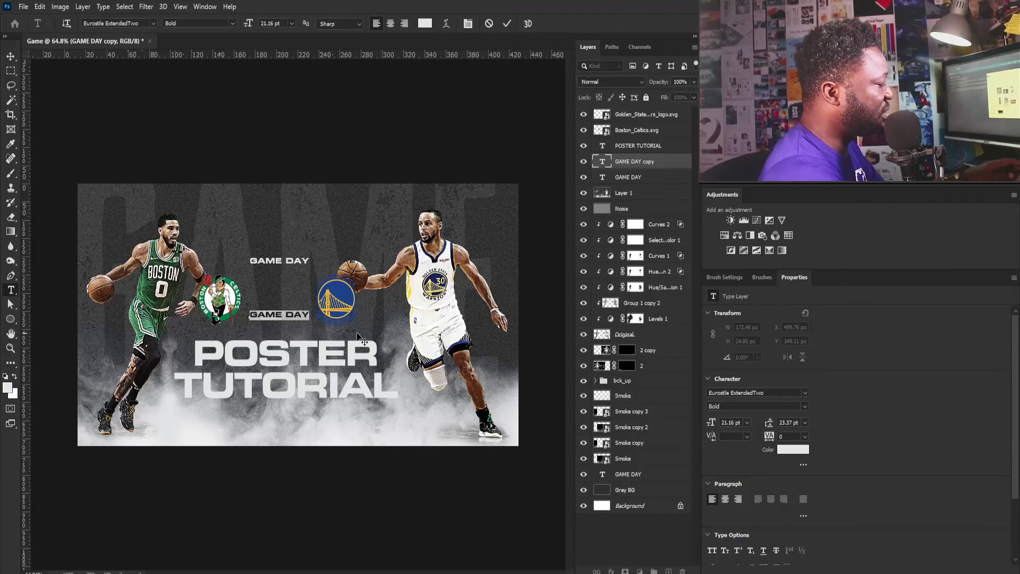
pyautogui.write('14 JUNE | CA')
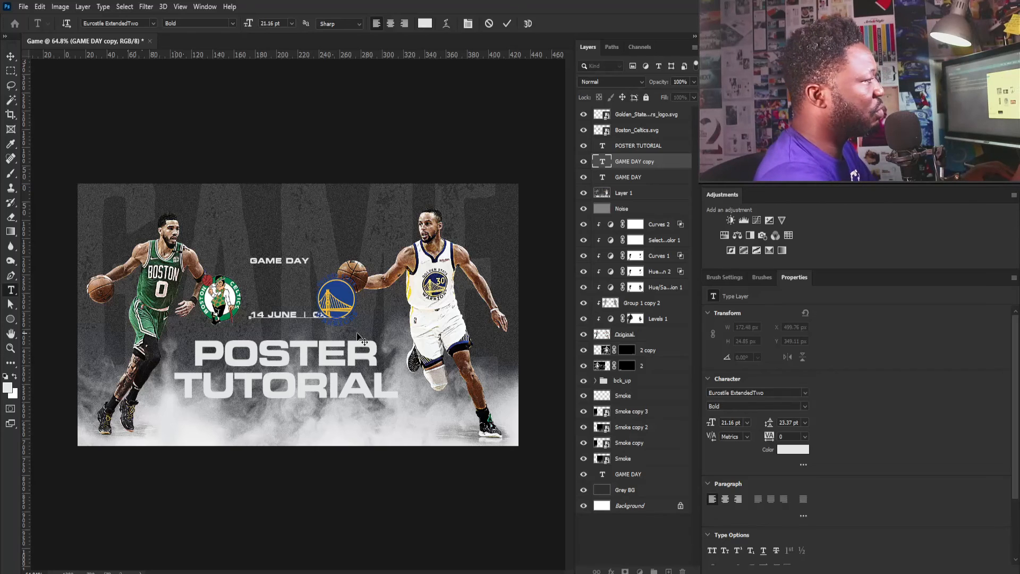
# Scale the date line down to about 16.9 pt and position it just above POSTER TUTORIAL.
pyautogui.click(11, 55)
pyautogui.moveTo(375, 333); pyautogui.dragTo(306, 329)
pyautogui.hotkey('ctrl', 't')
pyautogui.press('Return')
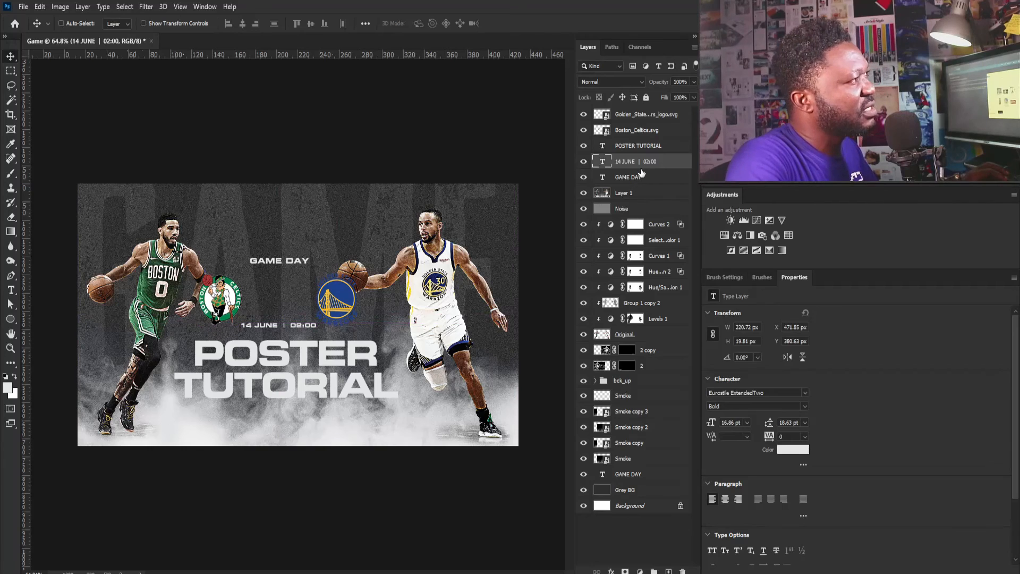
# Align the horizontal centres of the GAME DAY, date and POSTER TUTORIAL texts, and shift them left to sit centred between the logos.
pyautogui.keyDown('shift'); pyautogui.click(637, 176); pyautogui.keyUp('shift')
pyautogui.keyDown('shift'); pyautogui.click(643, 150); pyautogui.keyUp('shift')
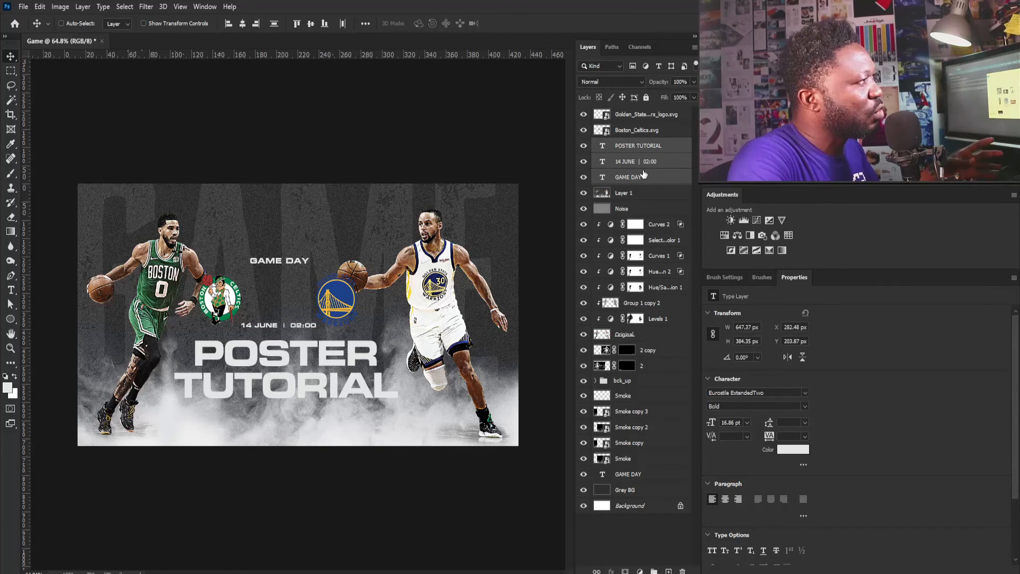
pyautogui.click(242, 23)
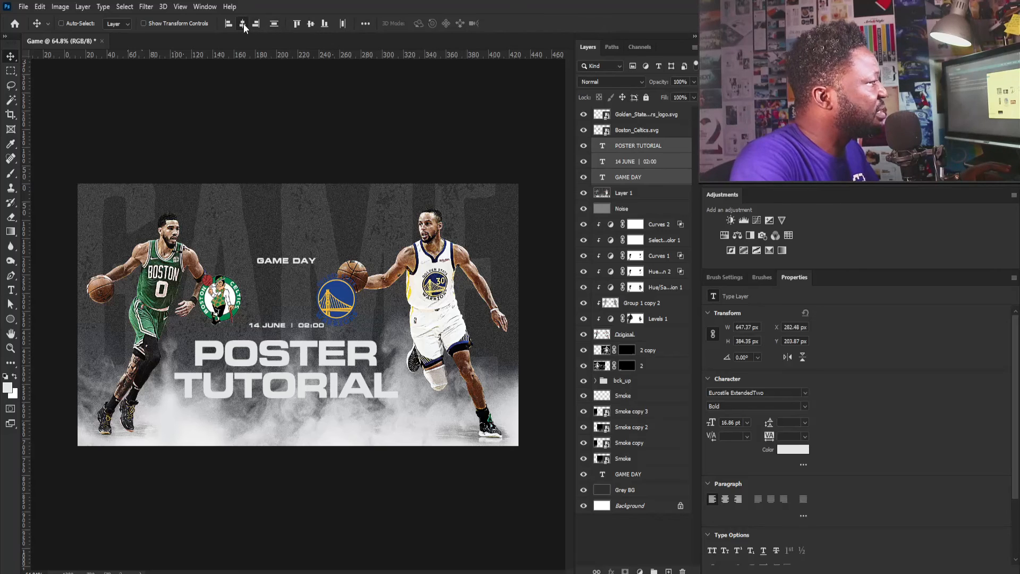
pyautogui.moveTo(325, 360); pyautogui.dragTo(317, 364)
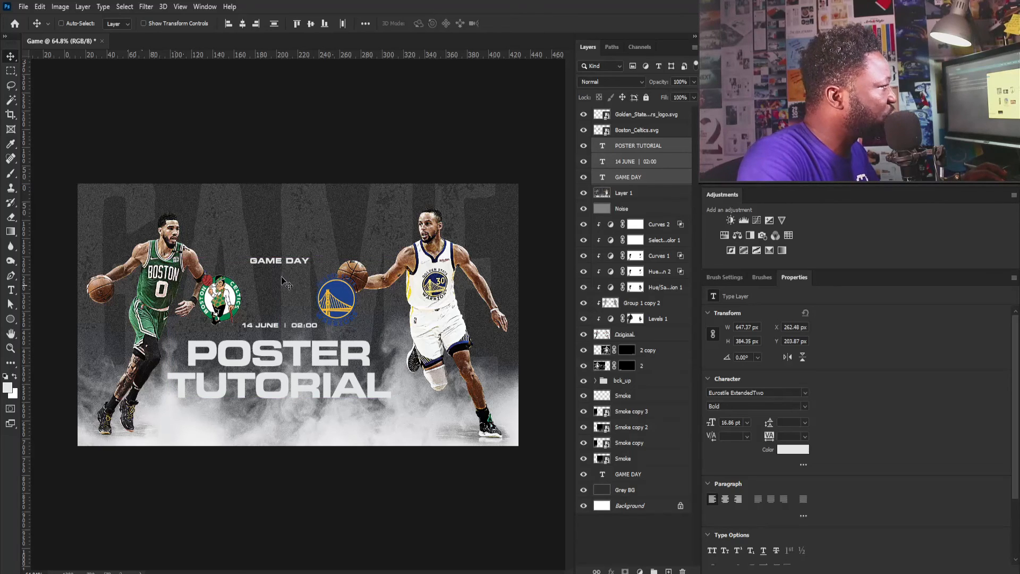
# Duplicate the small GAME DAY text to a spot between the two logos and change the copy's wording to VS.
pyautogui.rightClick(275, 261)
pyautogui.click(298, 267)
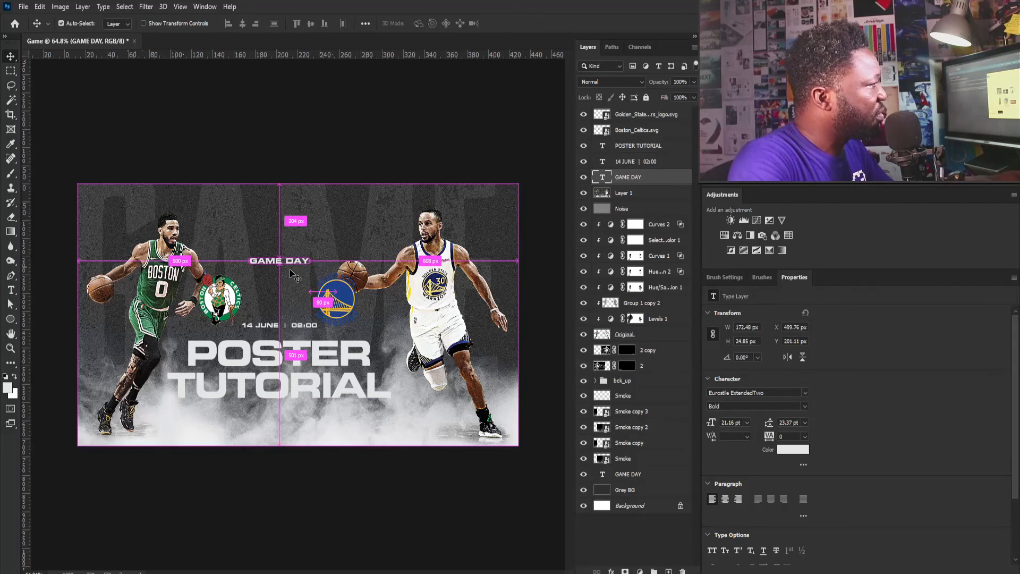
pyautogui.moveTo(289, 269); pyautogui.dragTo(286, 292)
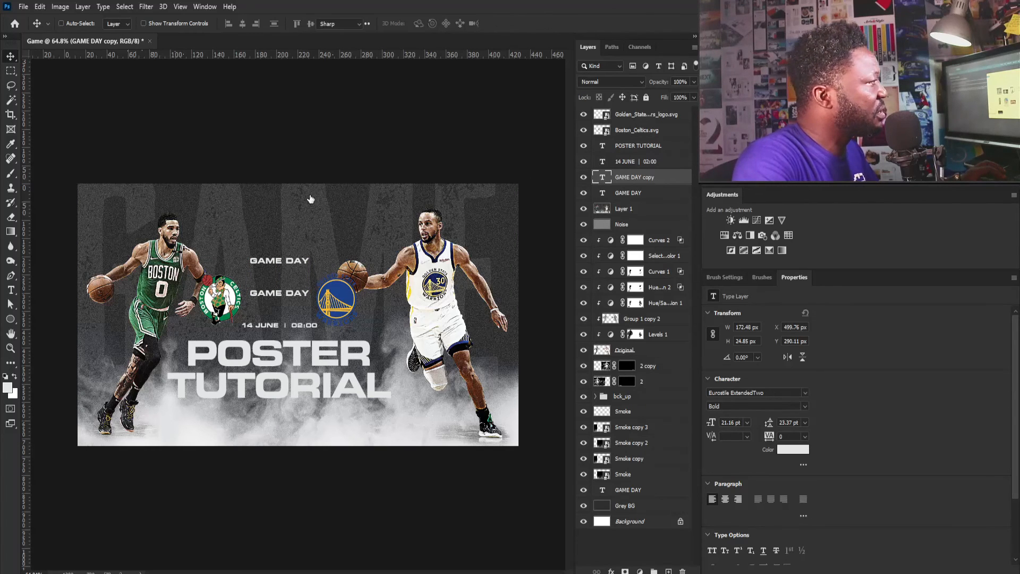
pyautogui.doubleClick(254, 292)
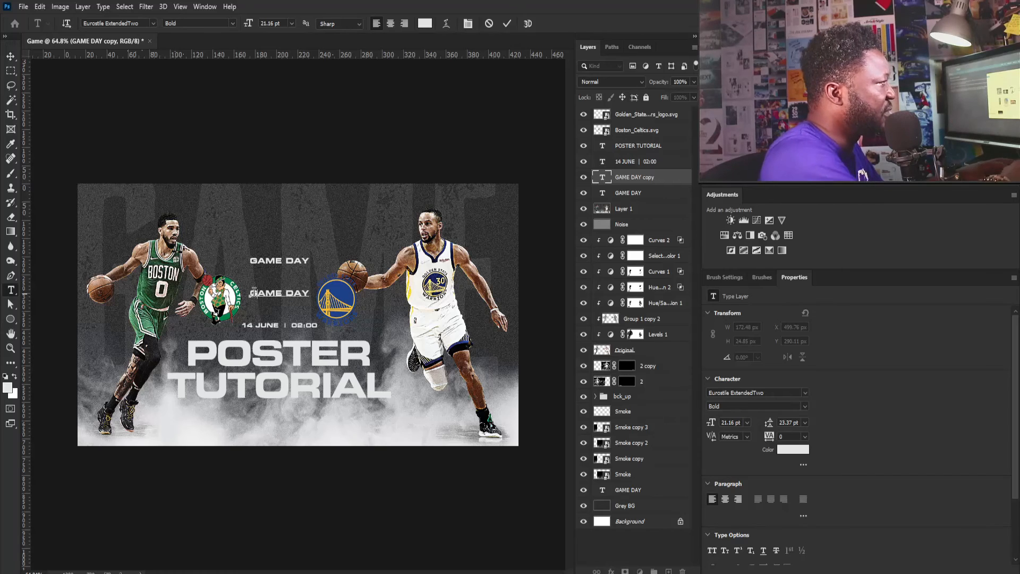
pyautogui.write('VS')
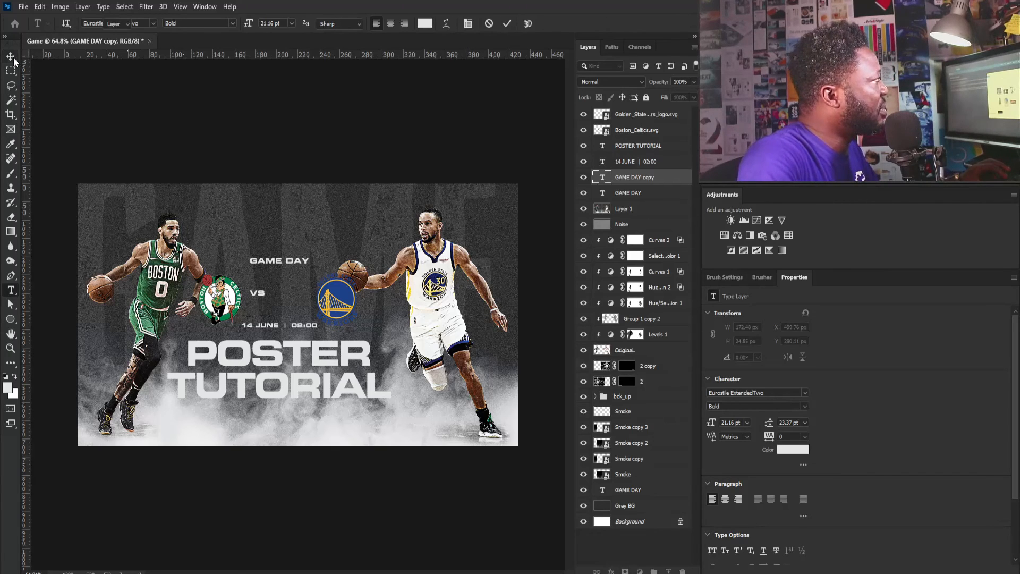
# Enlarge the VS text to about 99 pt so it fills the space between the logos, with the date line just below.
pyautogui.click(13, 60)
pyautogui.hotkey('ctrl', 't')
pyautogui.moveTo(268, 300); pyautogui.dragTo(313, 277)
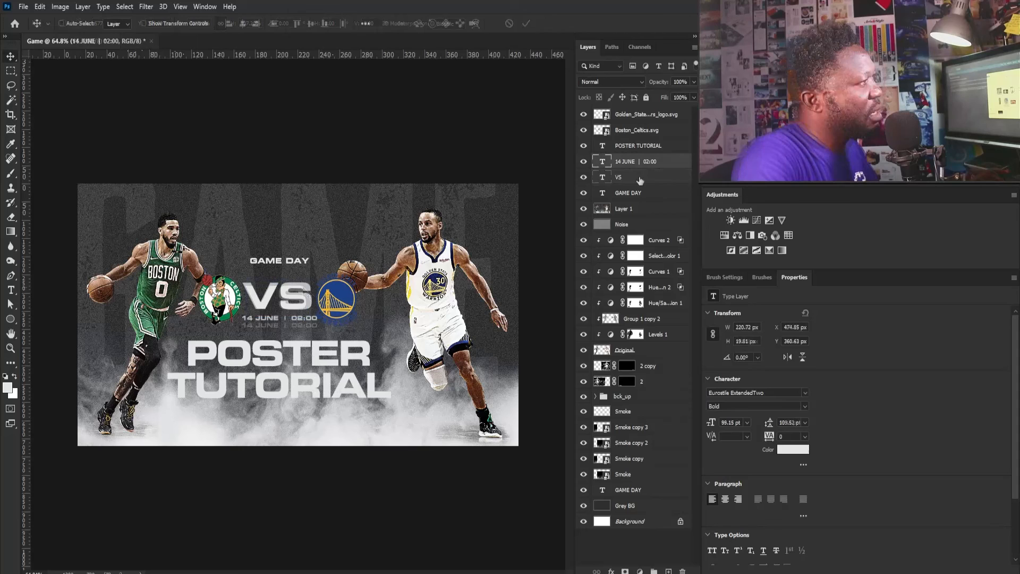
# Convert the VS text layer to a shape.
pyautogui.click(640, 179)
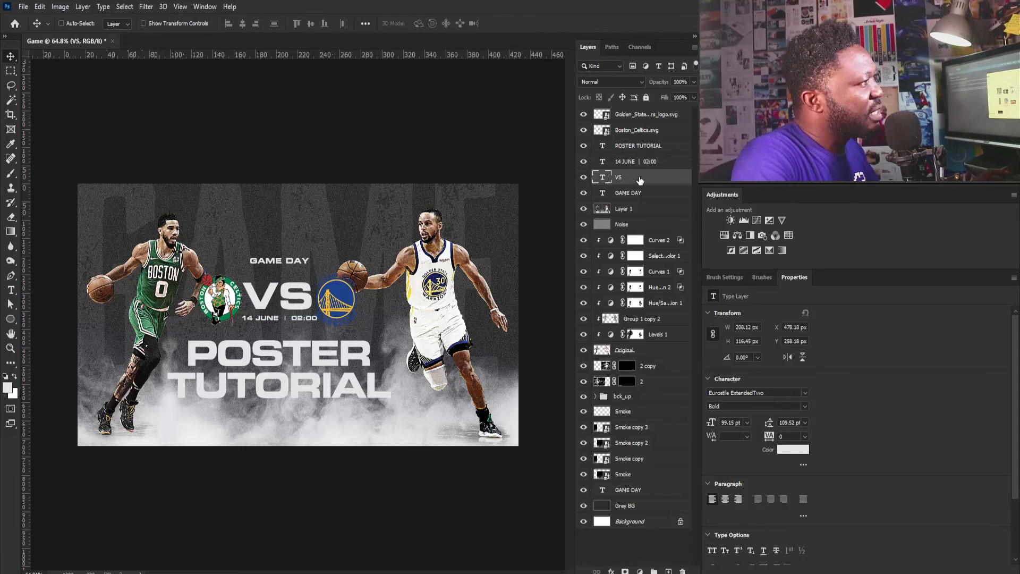
pyautogui.rightClick(641, 178)
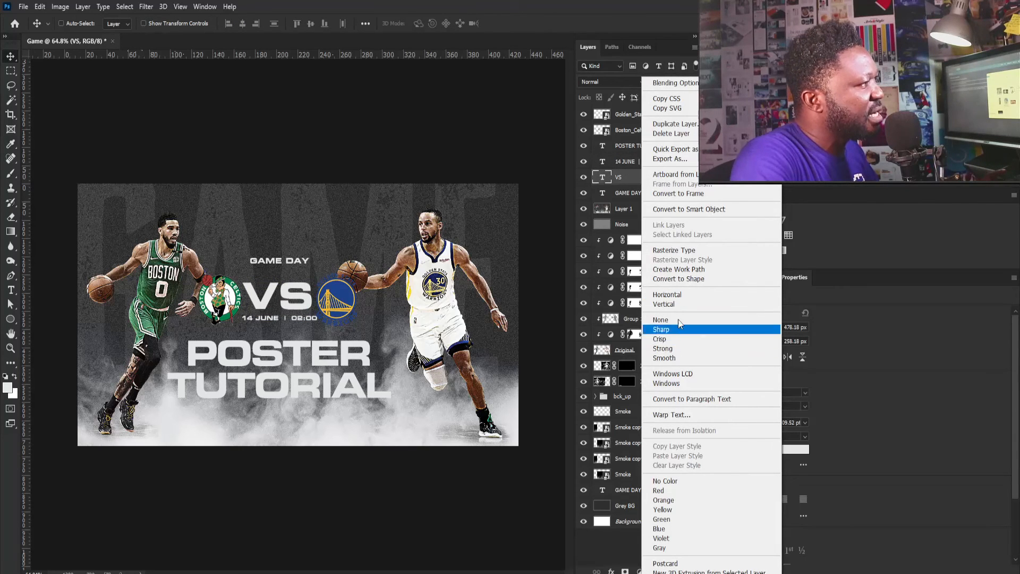
pyautogui.click(680, 277)
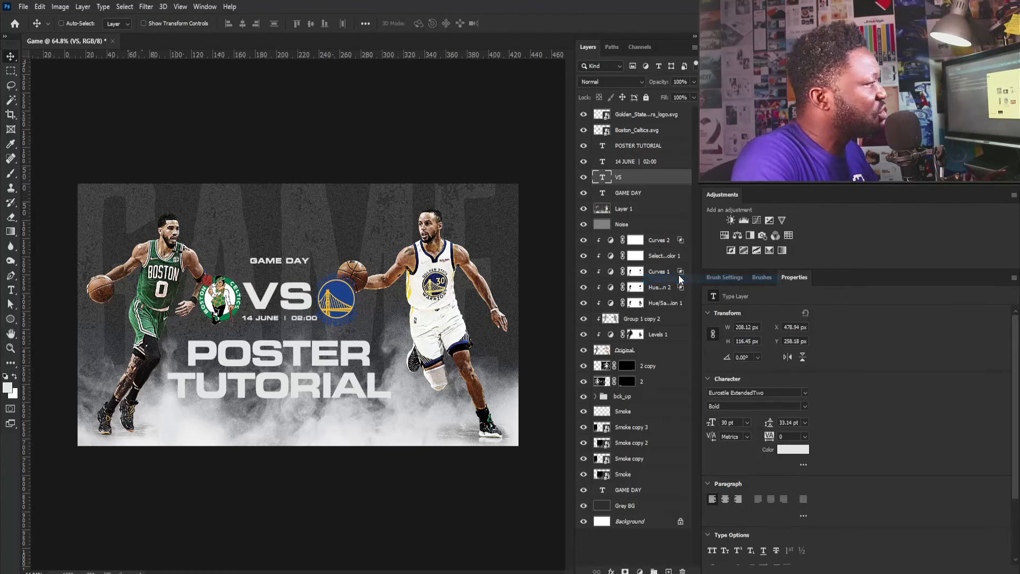
# Give the VS shape a white stroke and remove its fill.
pyautogui.click(13, 319)
pyautogui.click(80, 22)
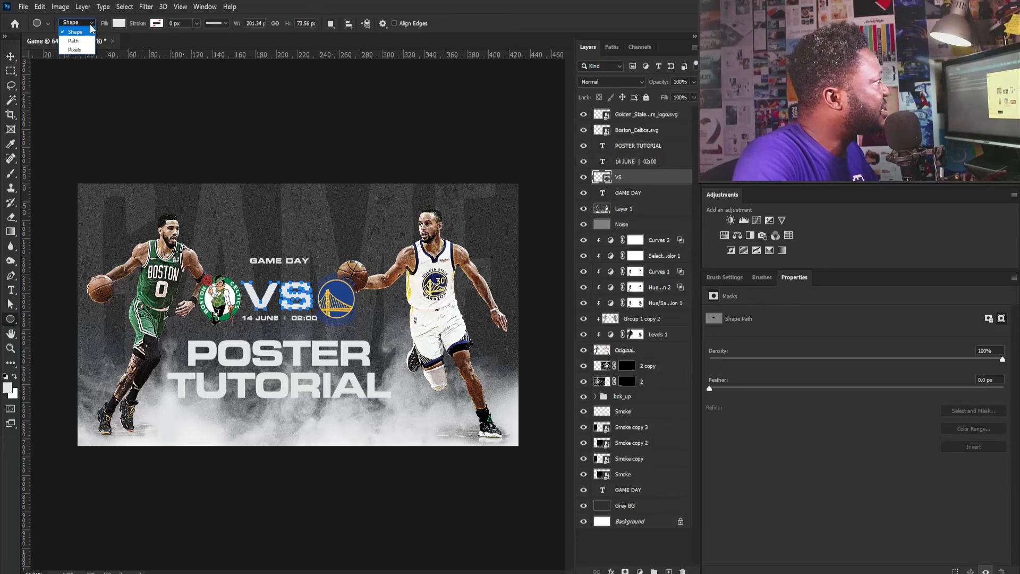
pyautogui.click(127, 28)
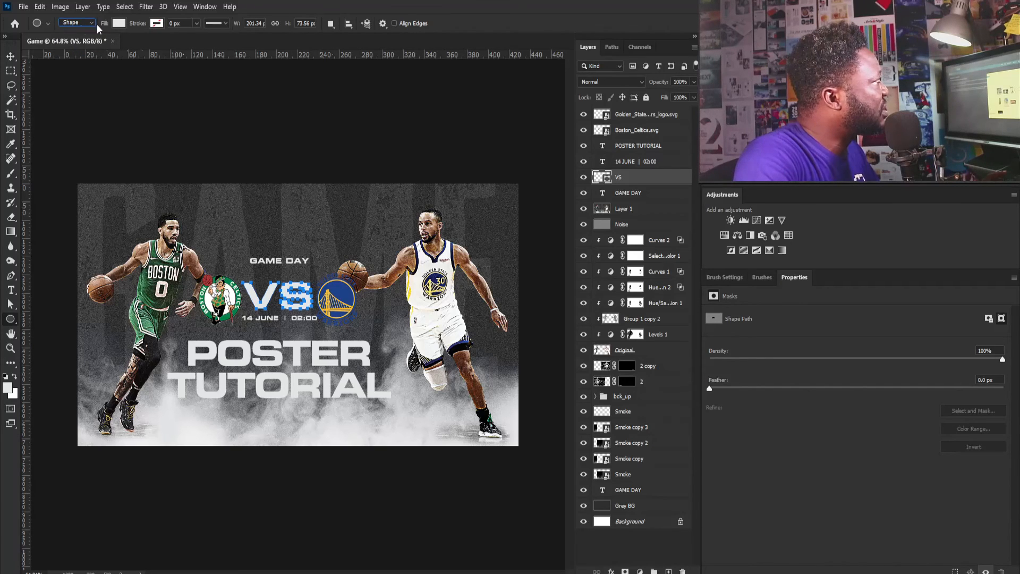
pyautogui.click(157, 24)
pyautogui.click(91, 81)
pyautogui.click(121, 24)
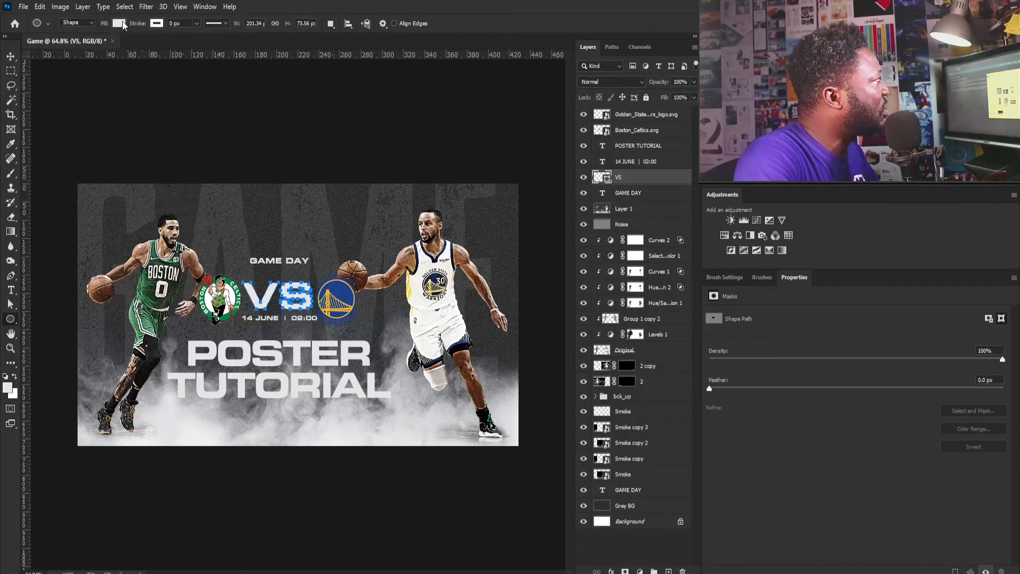
pyautogui.click(57, 45)
# Align the VS shape's stroke to the outside and set its width to 1.8 px.
pyautogui.click(195, 25)
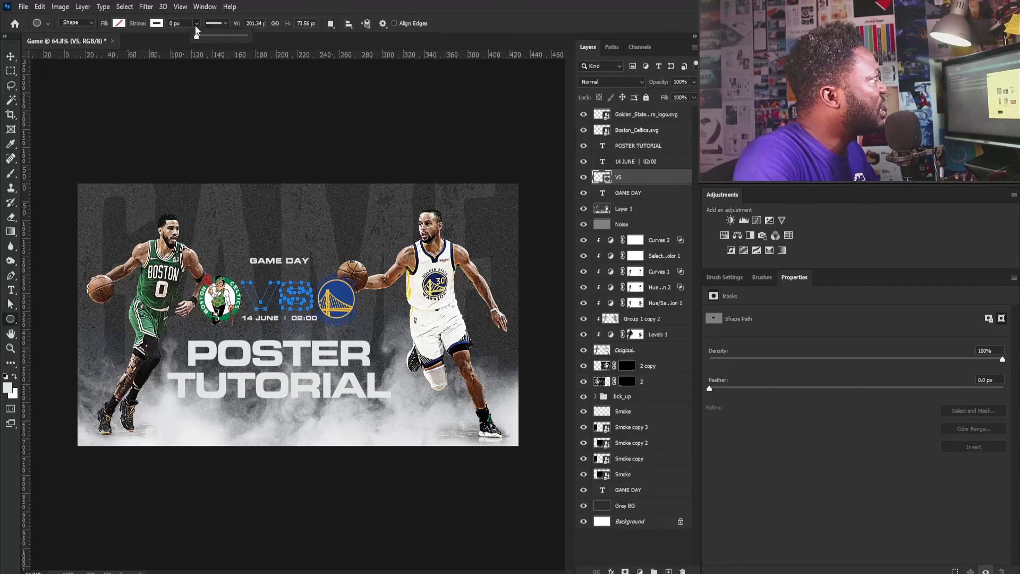
pyautogui.click(197, 25)
pyautogui.click(223, 23)
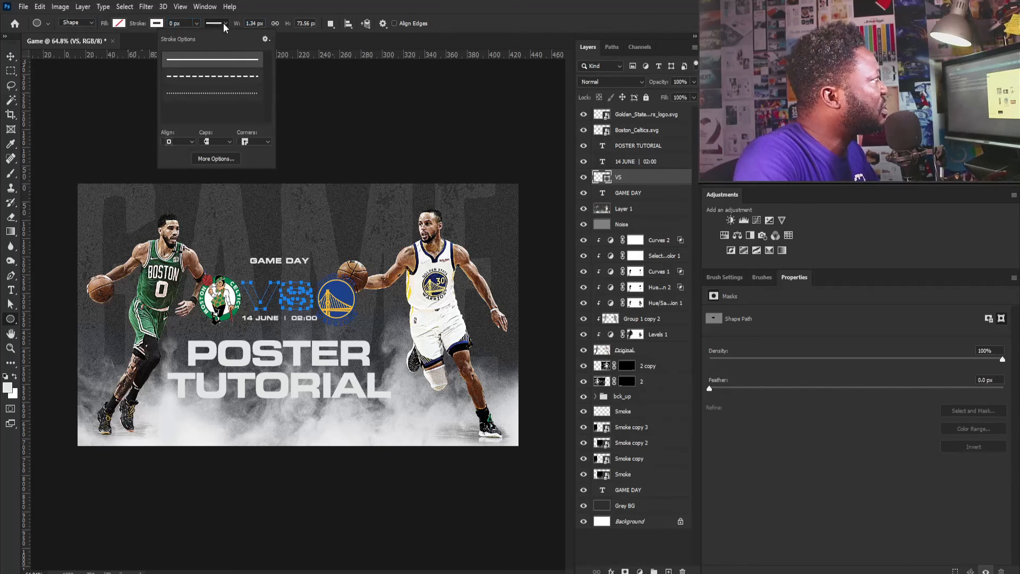
pyautogui.click(181, 143)
pyautogui.click(180, 167)
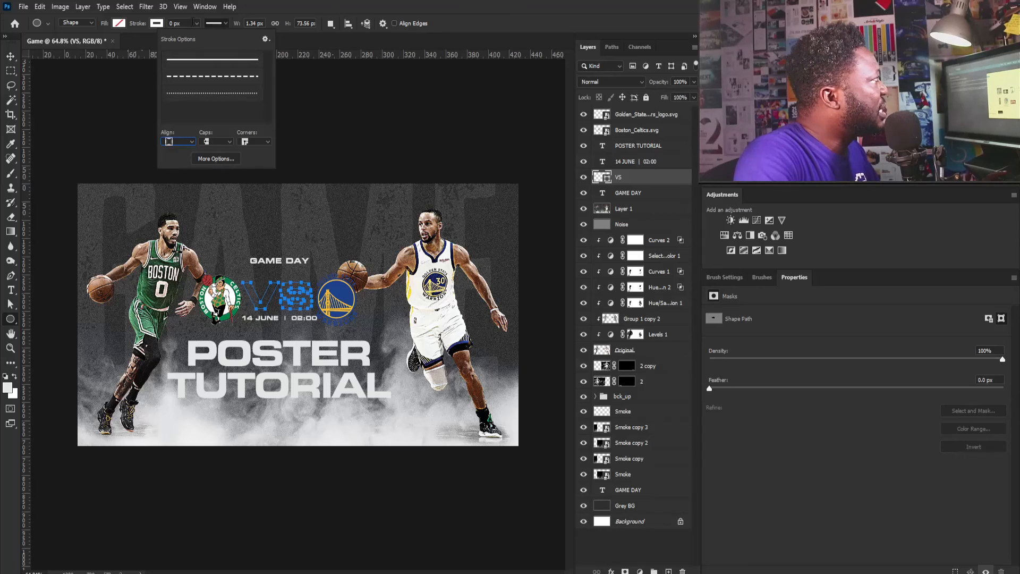
pyautogui.click(196, 24)
pyautogui.click(171, 23)
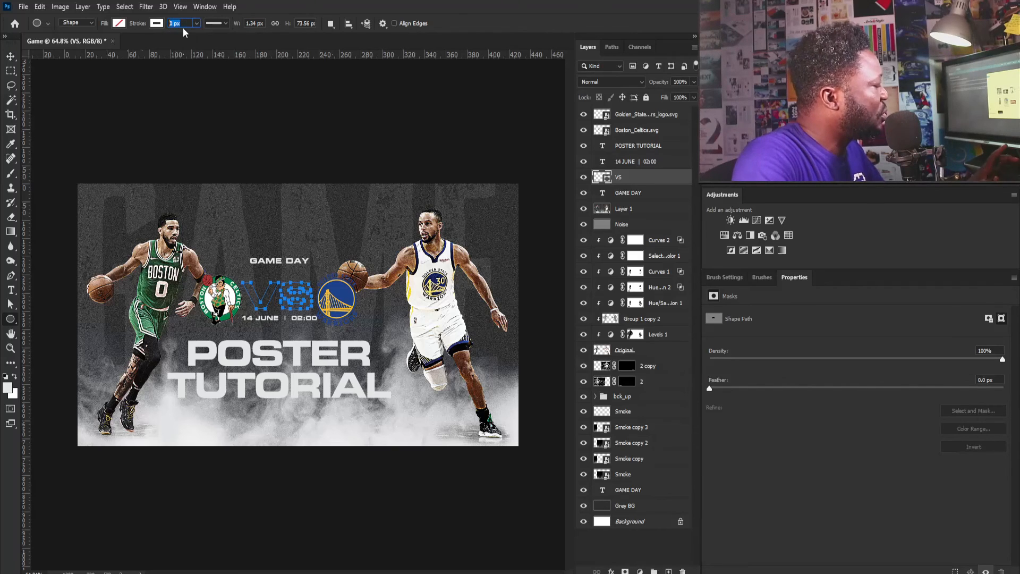
pyautogui.write('1.8')
pyautogui.press('Return')
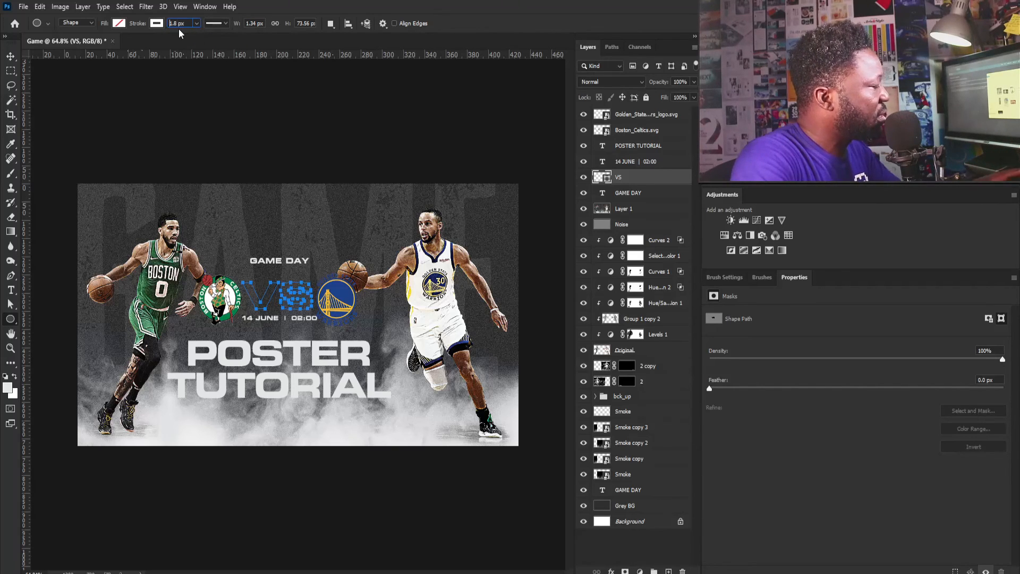
pyautogui.click(11, 56)
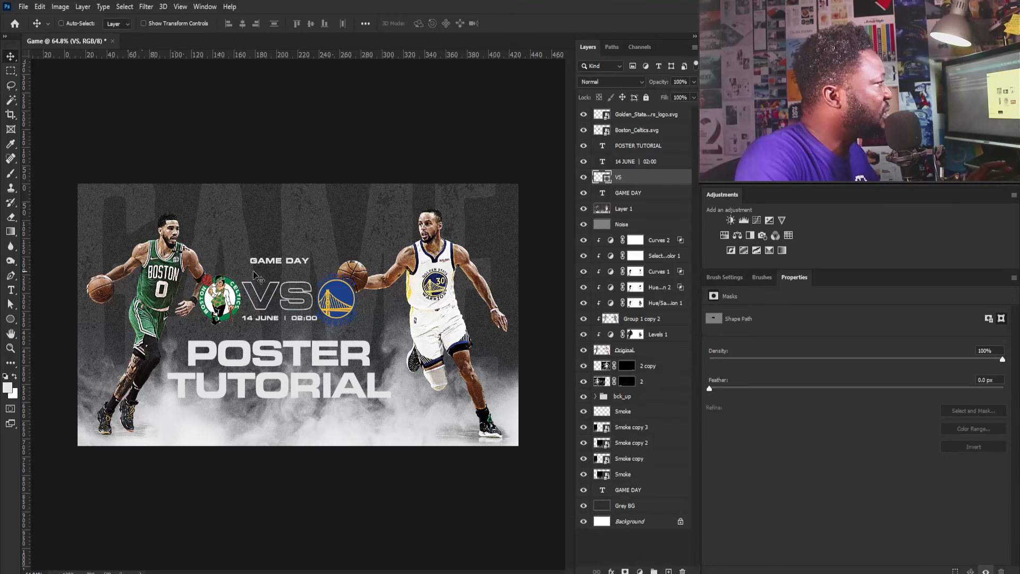
# Set the small GAME DAY text's tracking to 800 and re-centre it above VS.
pyautogui.rightClick(283, 266)
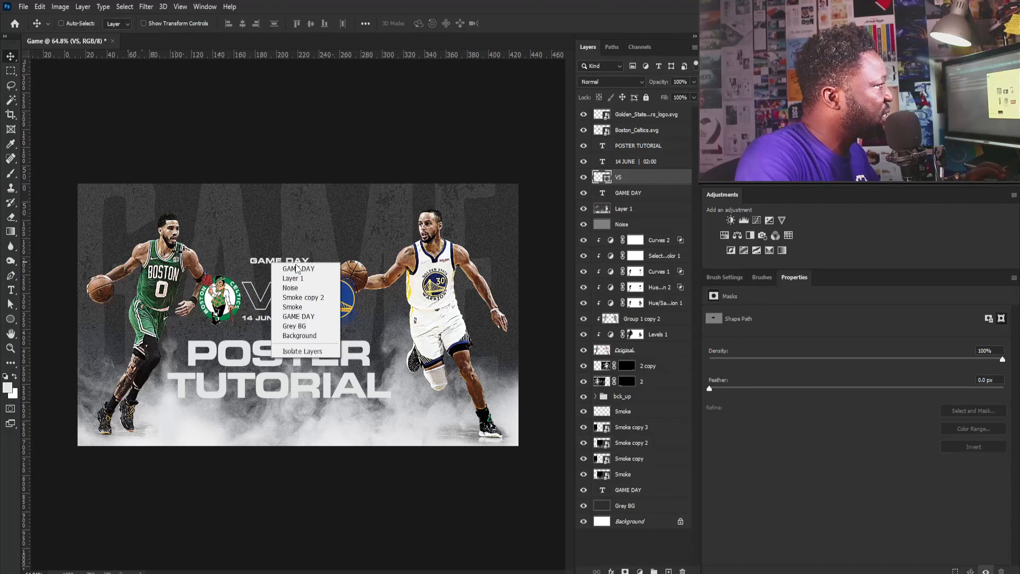
pyautogui.click(297, 272)
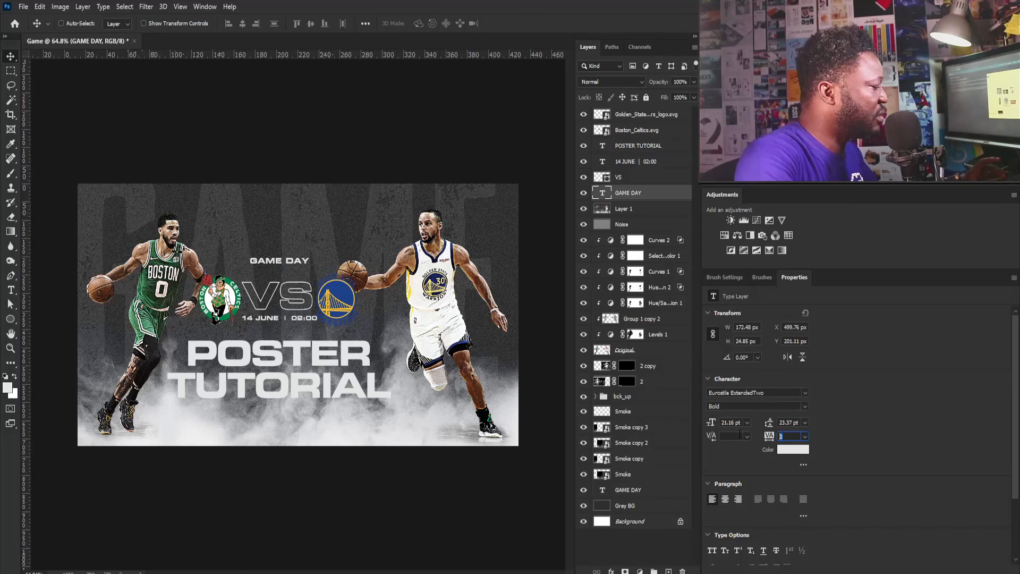
pyautogui.write('400')
pyautogui.press('Return')
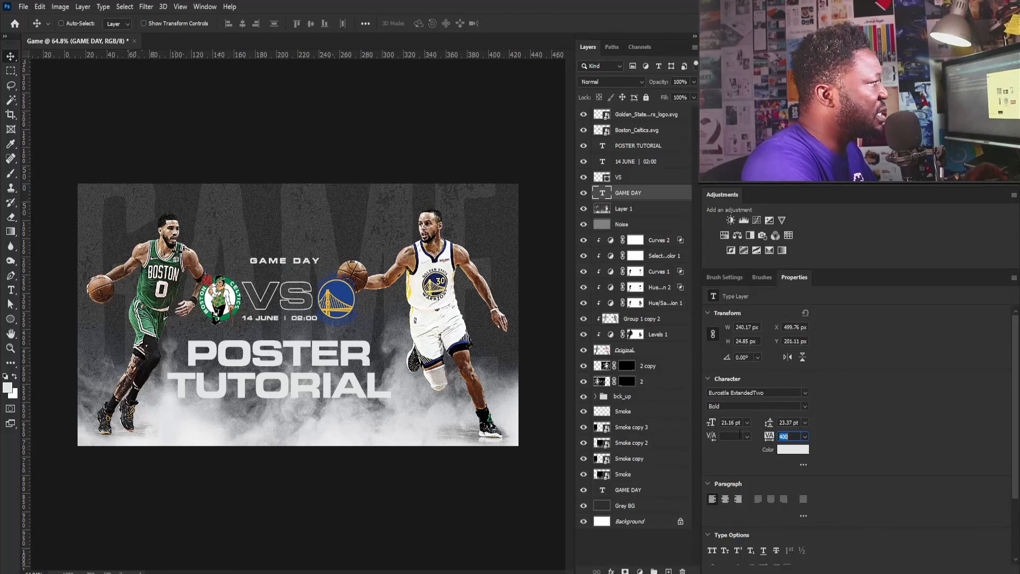
pyautogui.write('800')
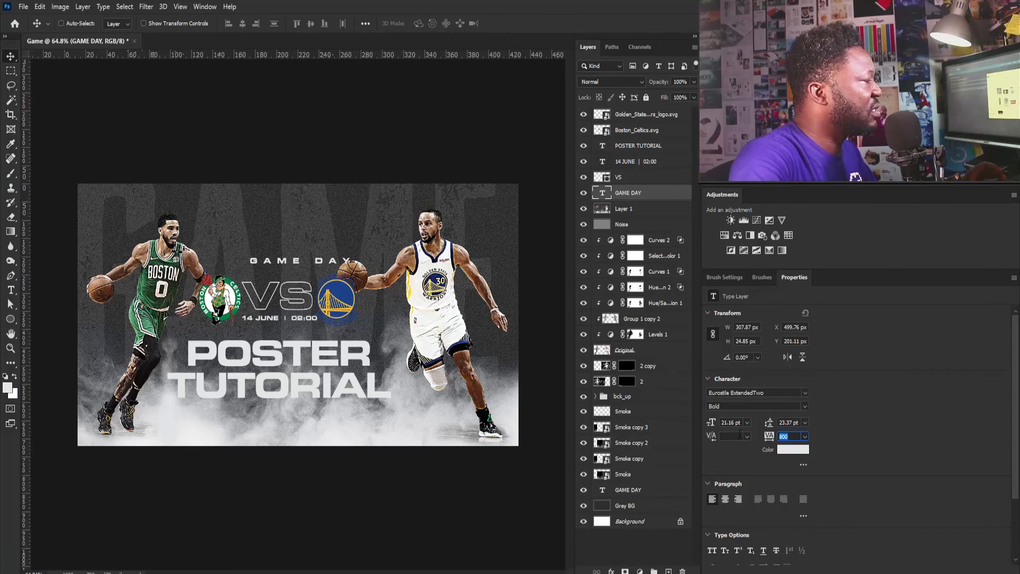
pyautogui.moveTo(293, 254); pyautogui.dragTo(282, 253)
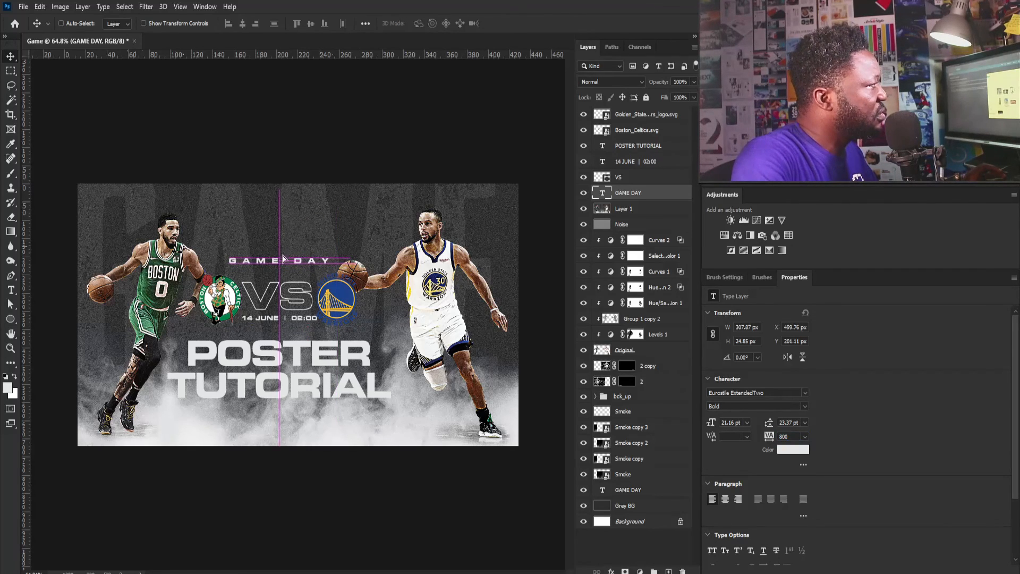
# Undo the small GAME DAY text's last move and align it with VS, the date and POSTER TUTORIAL by horizontal centers.
pyautogui.hotkey('ctrl', 'z')
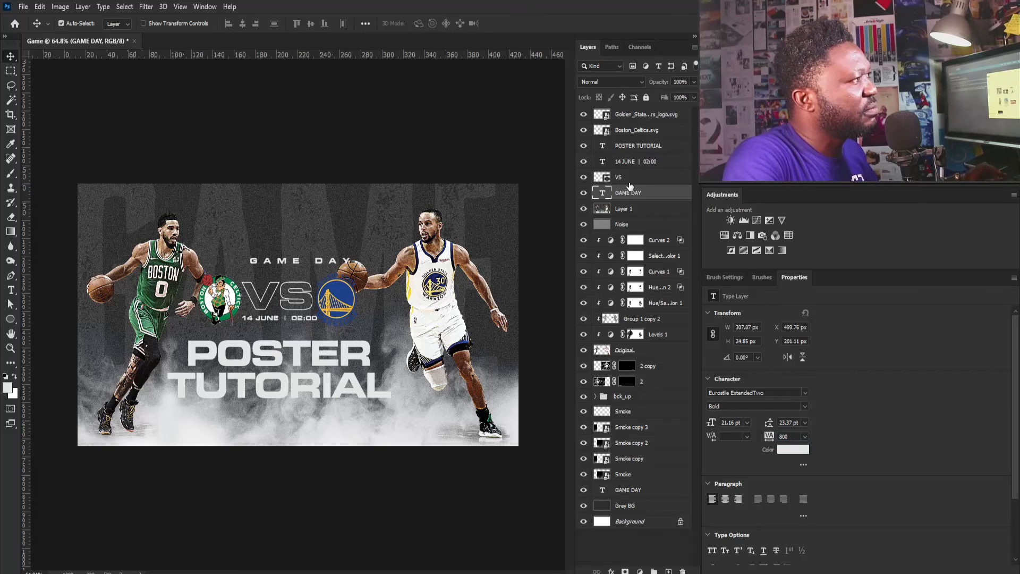
pyautogui.keyDown('shift'); pyautogui.click(629, 147); pyautogui.keyUp('shift')
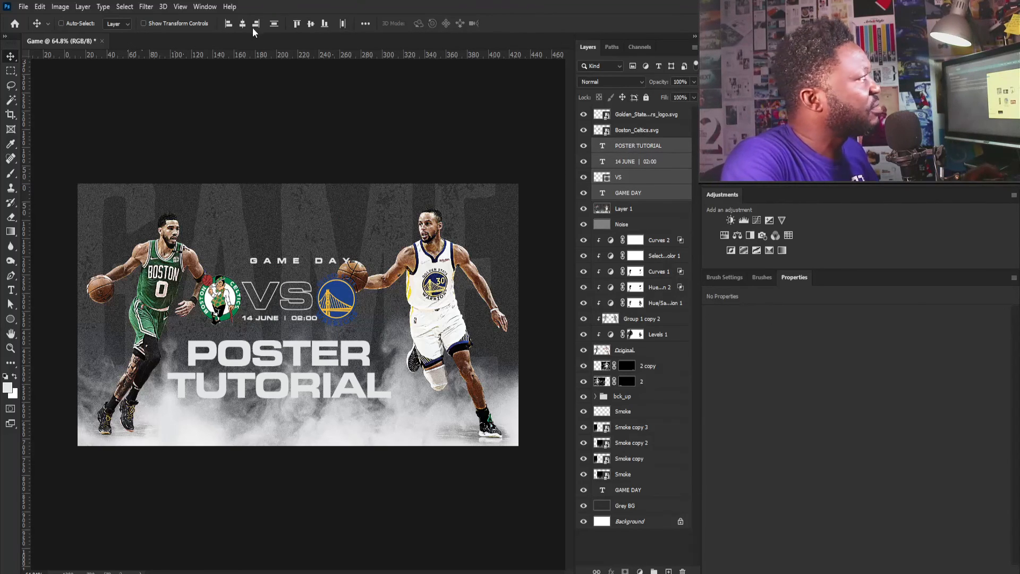
pyautogui.click(236, 24)
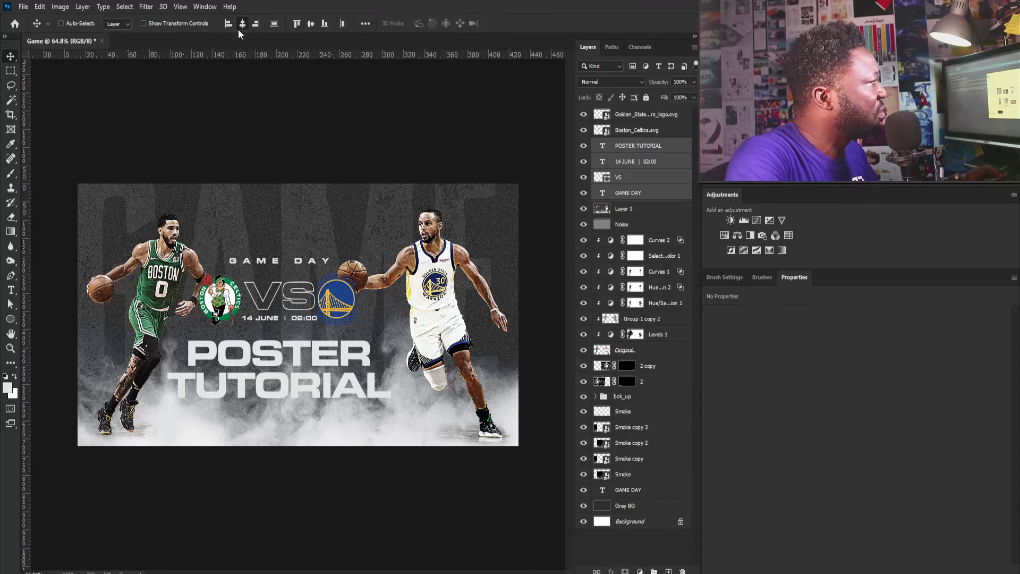
# Nudge the selected GAME DAY, VS, date and POSTER TUTORIAL layers together slightly to the left between the two players.
pyautogui.moveTo(302, 287); pyautogui.dragTo(302, 290)
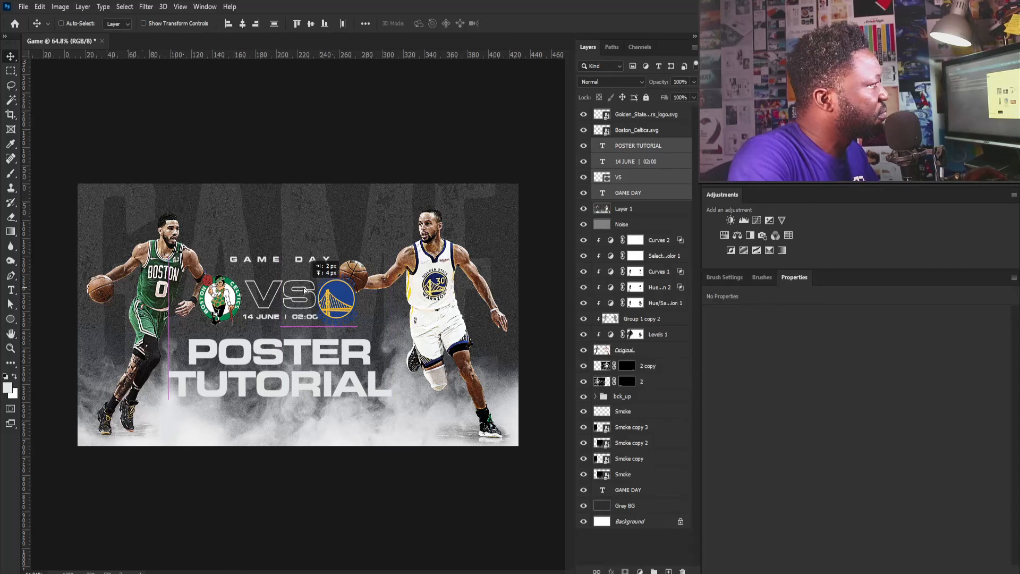
pyautogui.press('ctrl')
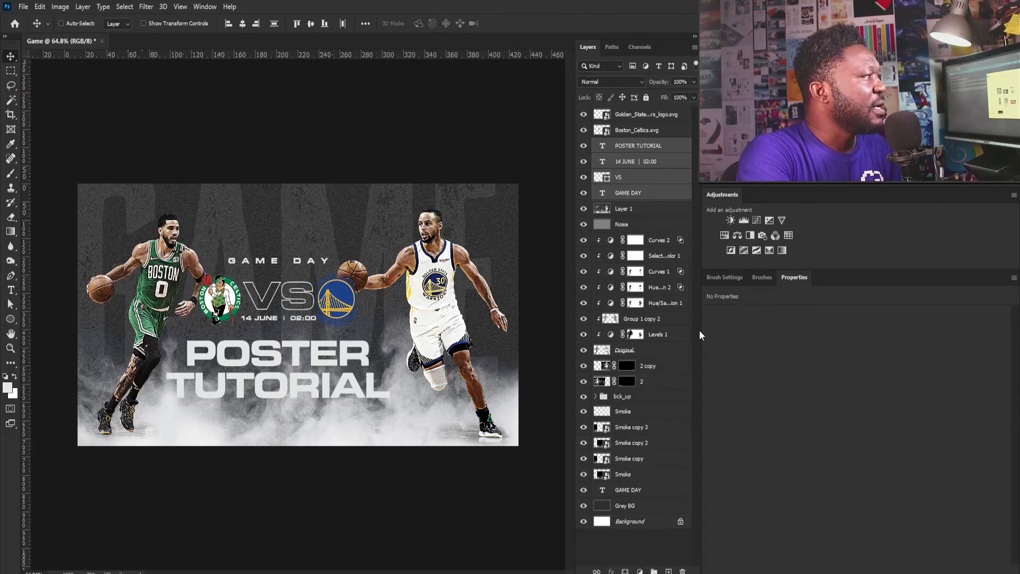
pyautogui.press('ctrl')
pyautogui.moveTo(352, 200); pyautogui.dragTo(362, 205)
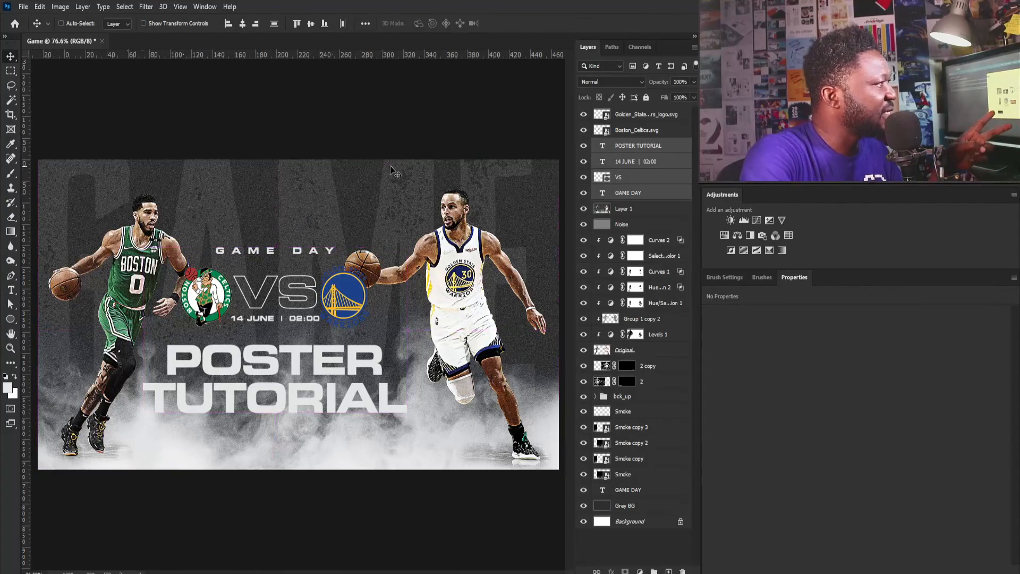